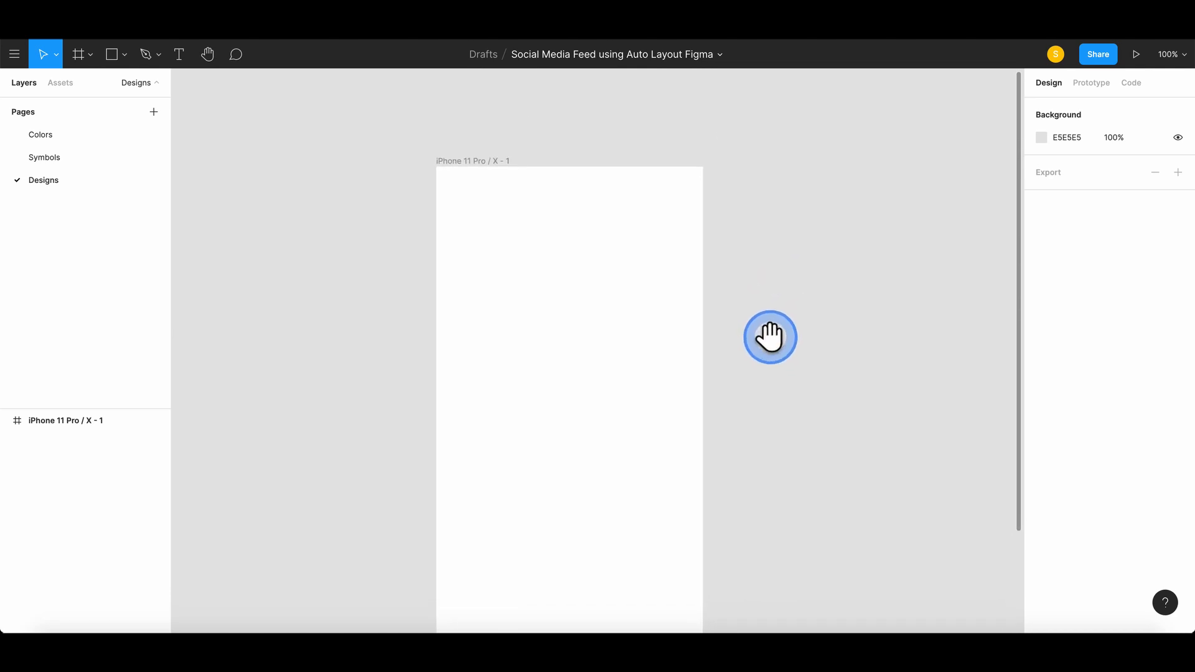
Rename the iPhone 11 Pro / X - 1 frame as "feed"
left_click(69, 423)
double_click(68, 423)
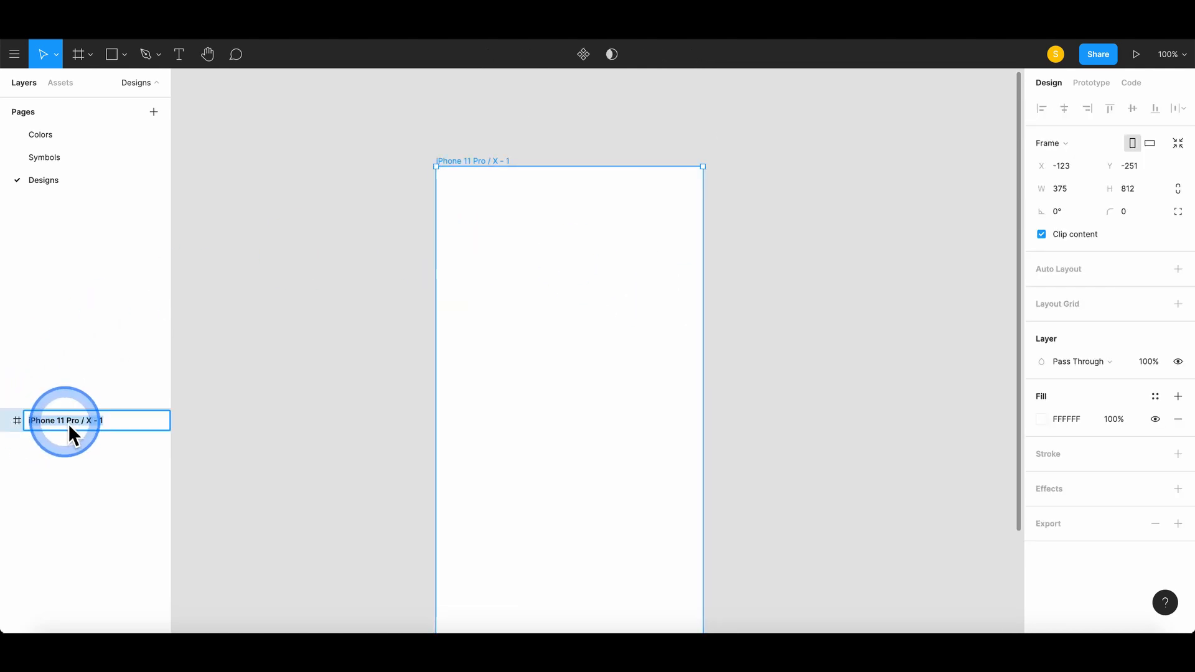
type("feed")
key("Return")
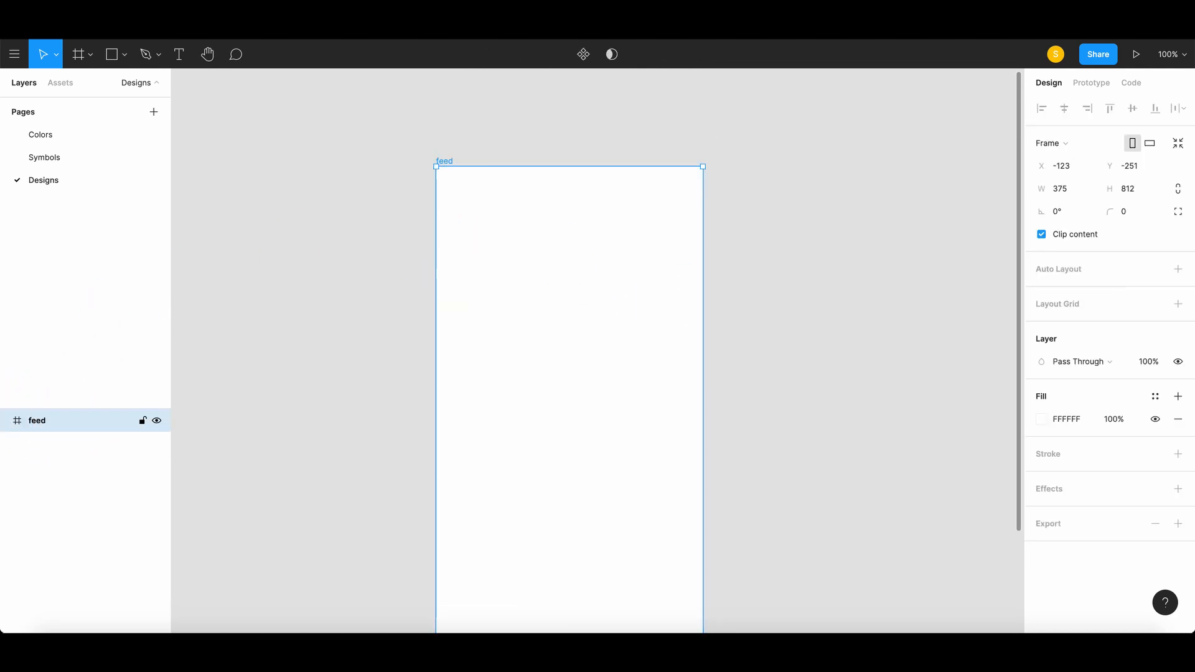
left_click(362, 293)
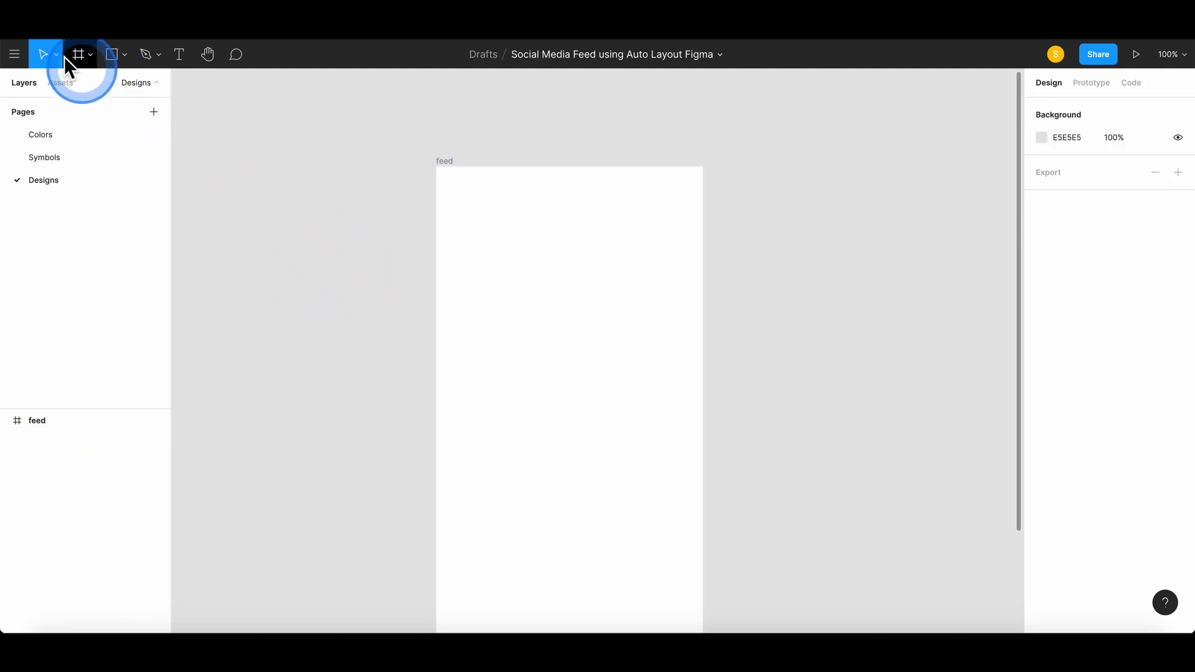
Draw a 50 by 50 square with corner radius 4 near the upper-left corner of the feed frame
left_click(123, 55)
left_click(124, 86)
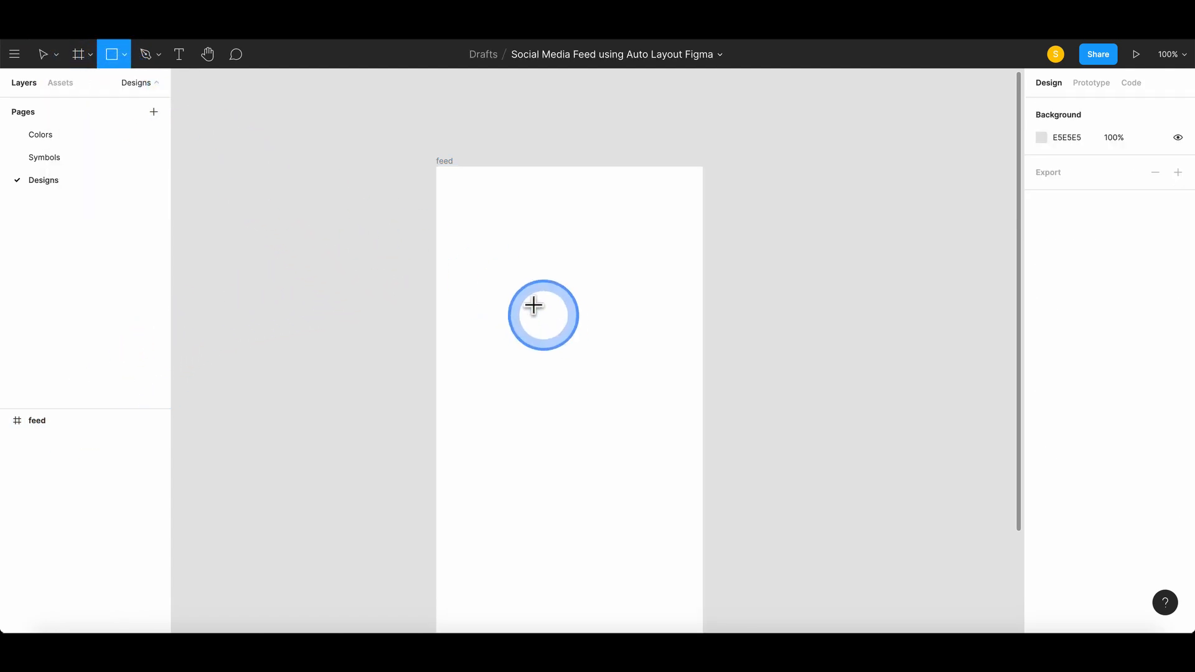
left_click_drag(451, 232, 486, 266)
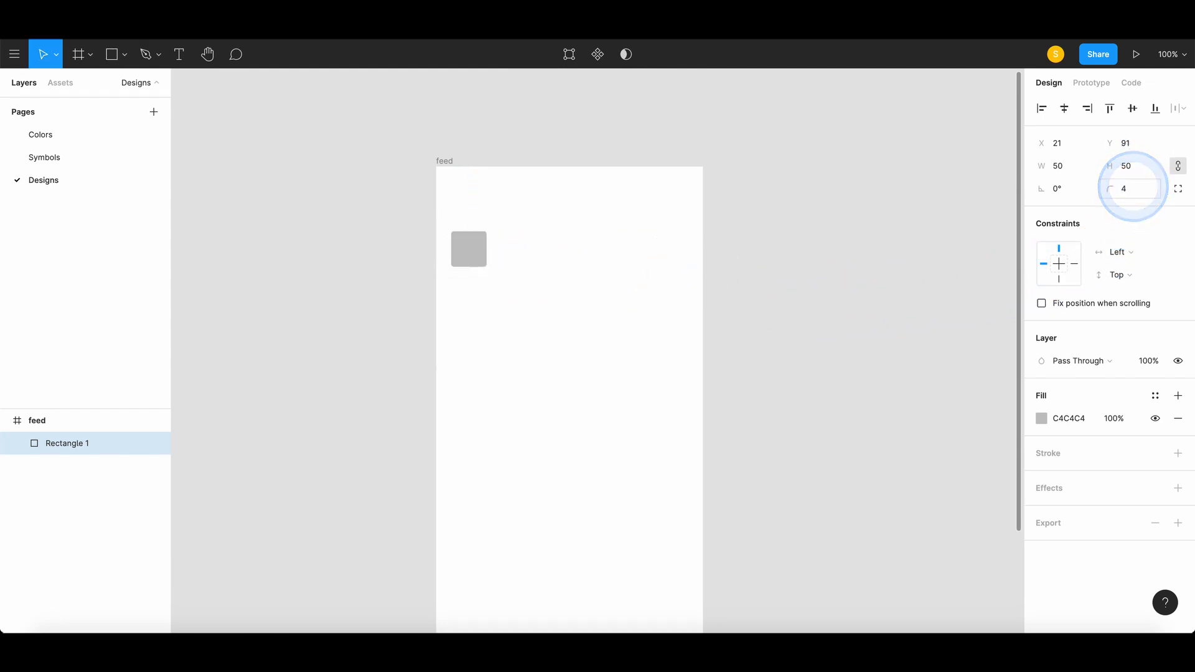
left_click(483, 328)
left_click(198, 120)
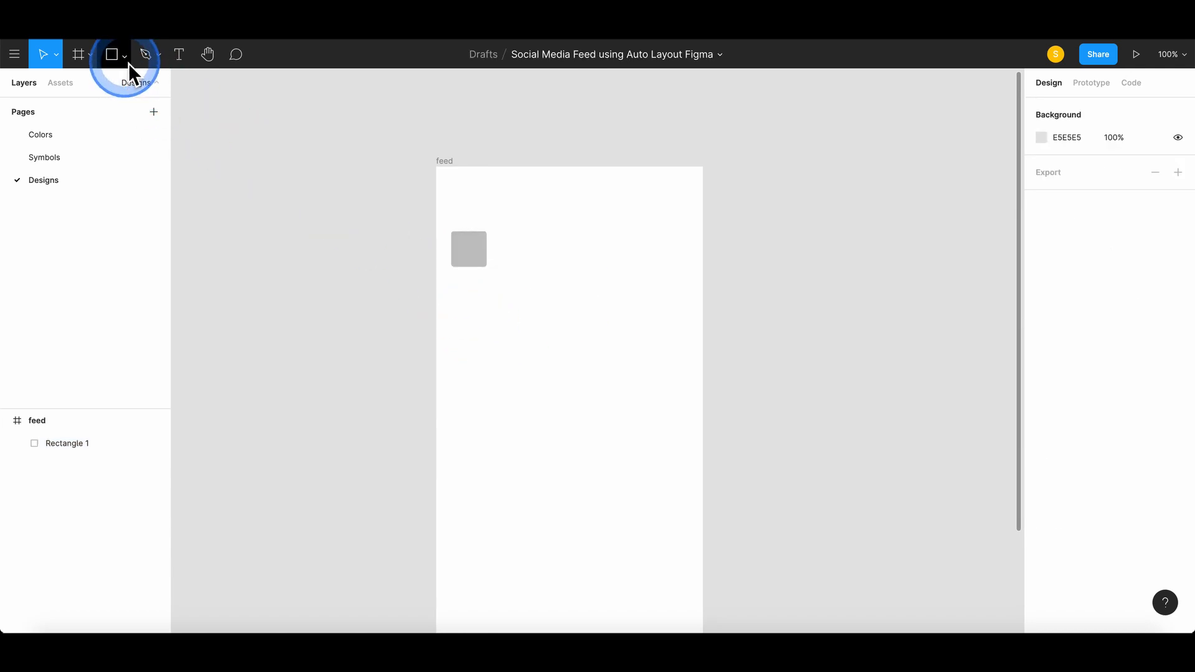
Add the text "Issa Rae" in the feed frame, just to the right of the gray square
left_click(178, 54)
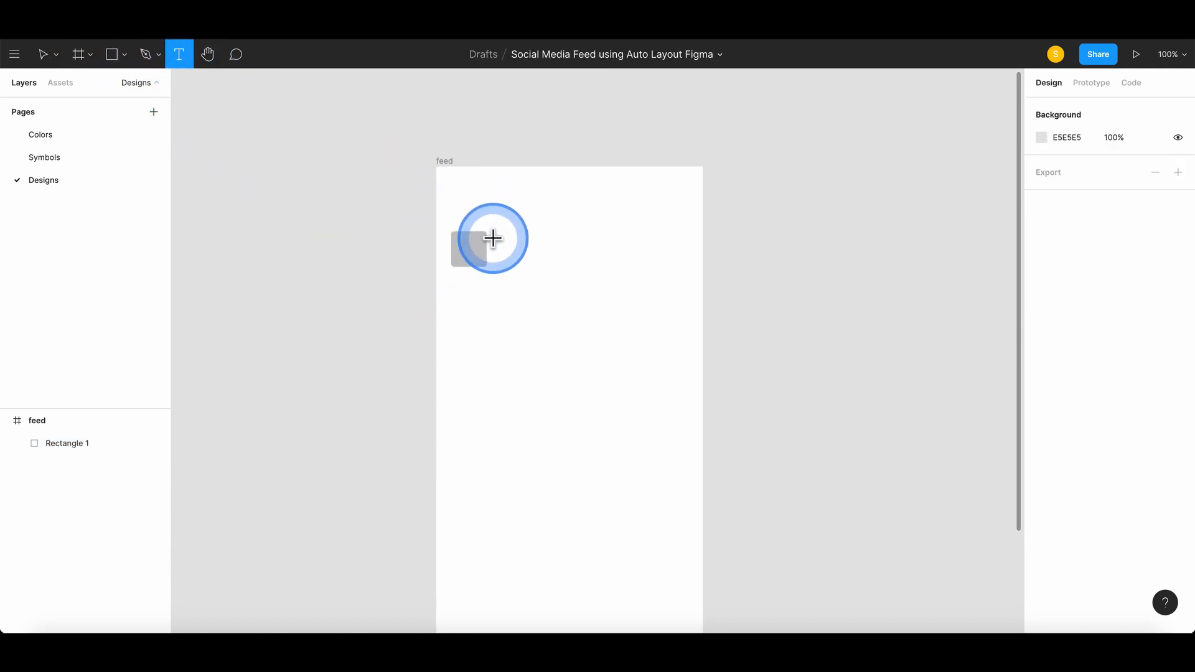
left_click(492, 238)
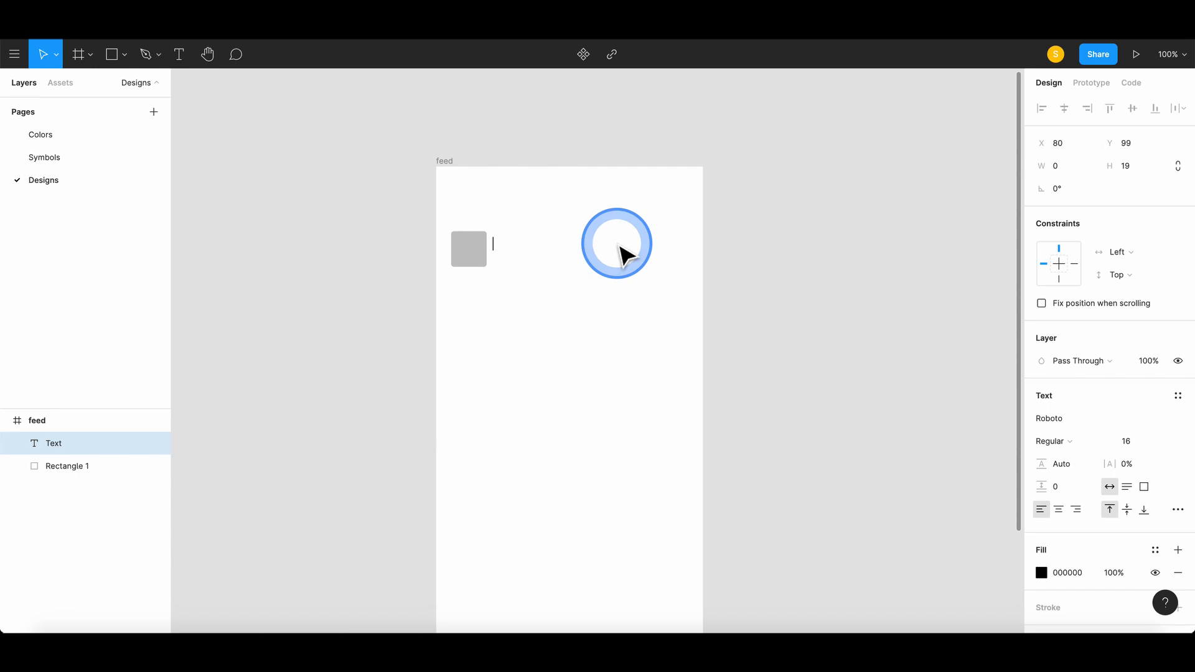
type("Iss")
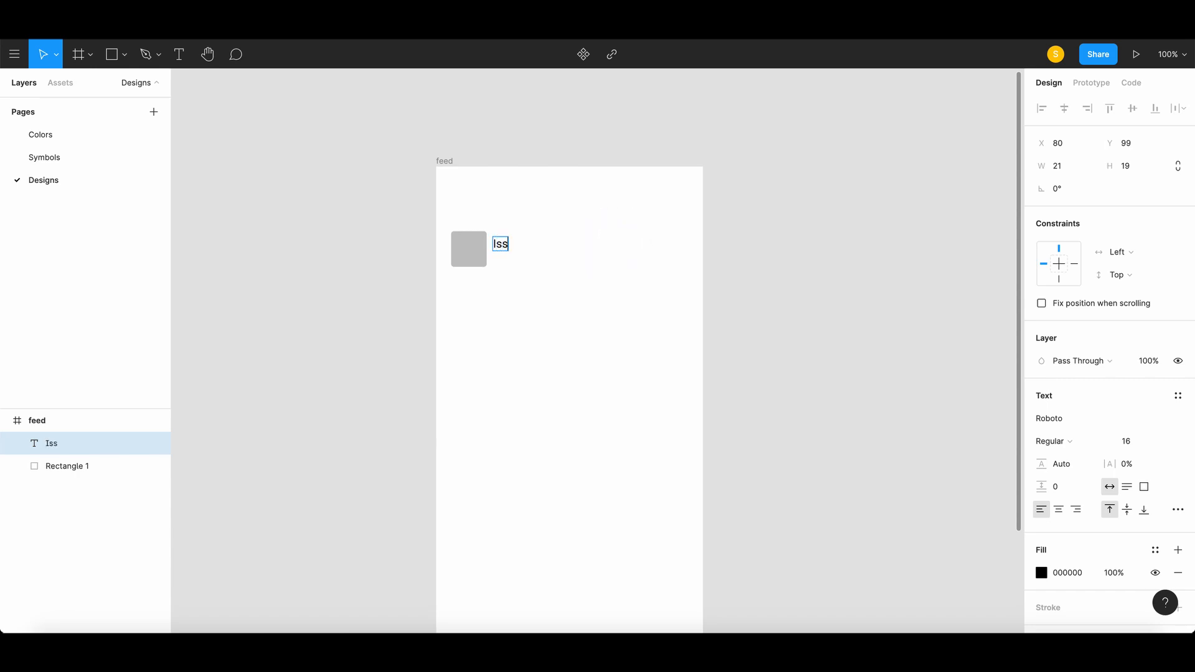
type("a Rae")
key("Escape")
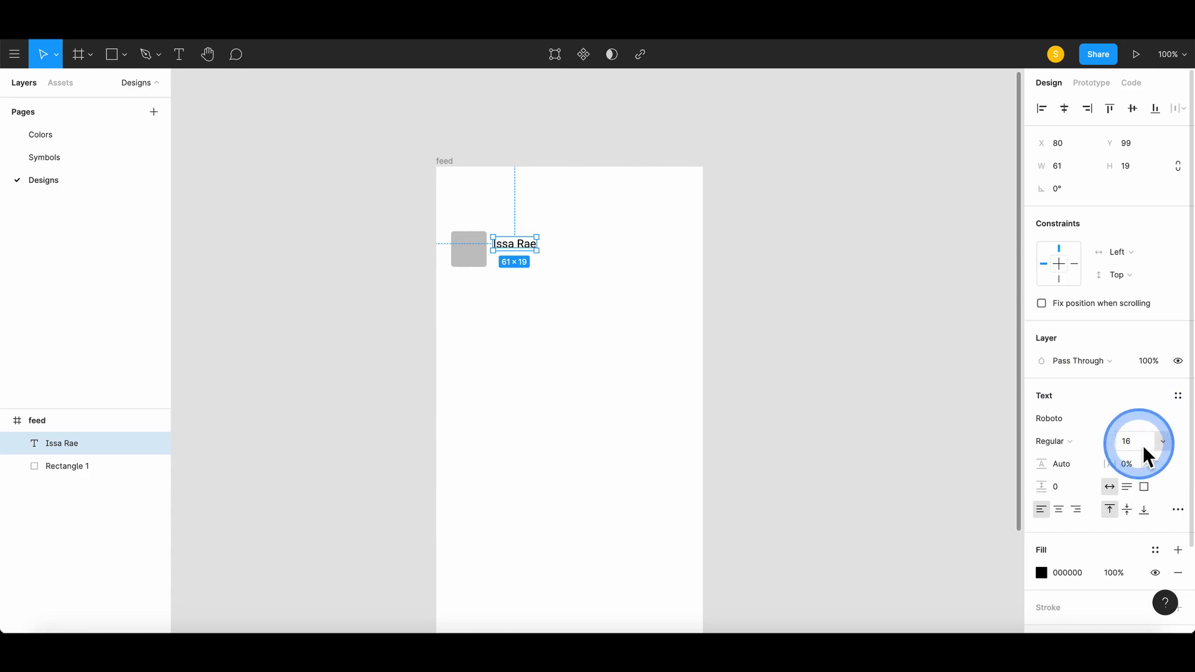
left_click(548, 241)
Add the text "25 mins ago" directly below the name and align it with the name's left edge
left_click(179, 55)
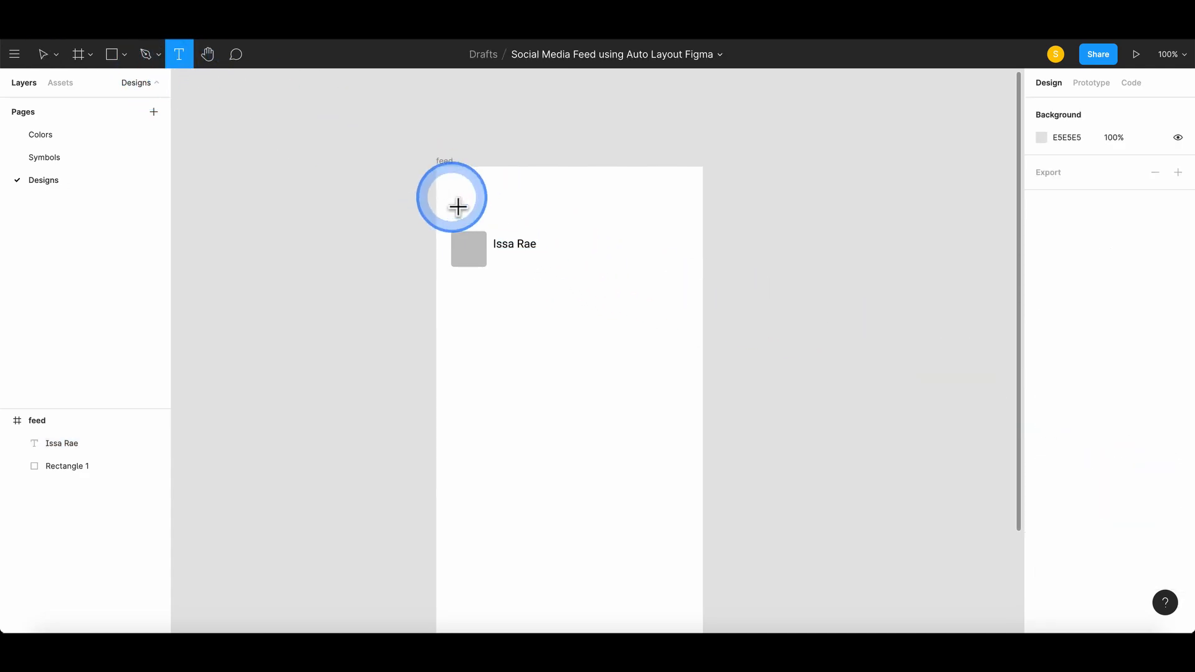
left_click(493, 260)
type("25 mins ag")
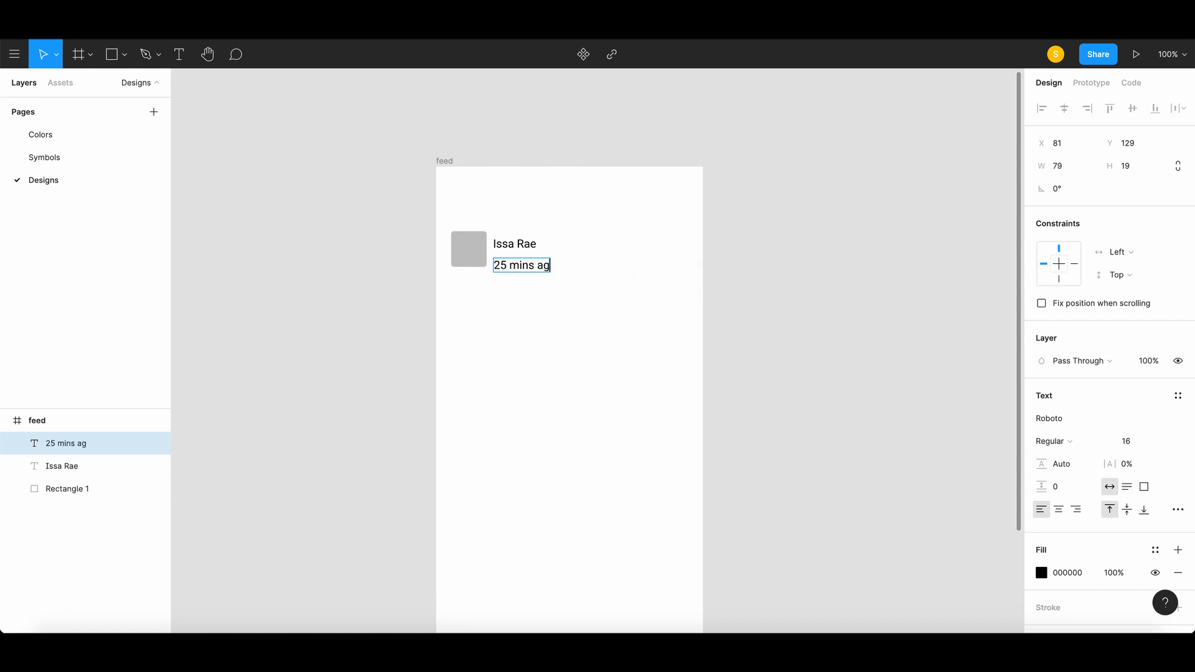
left_click(625, 326)
left_click_drag(539, 268, 539, 262)
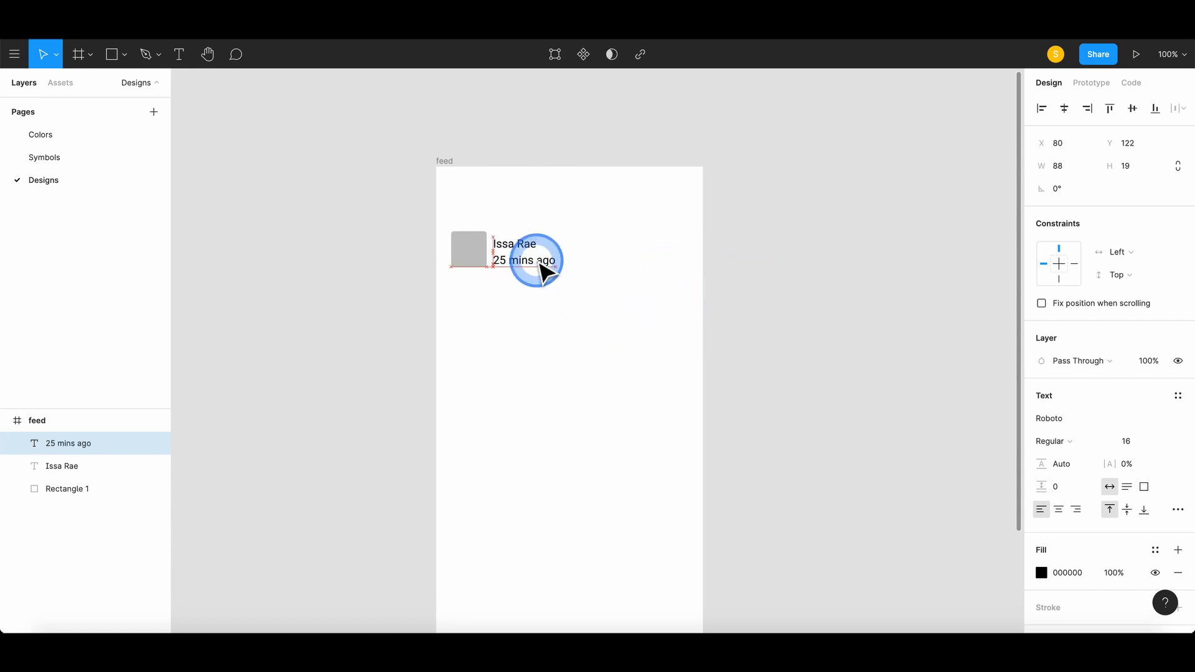
Set the "25 mins ago" text to font size 13 and apply the Gray 3 color style
left_click(1167, 442)
left_click(1153, 556)
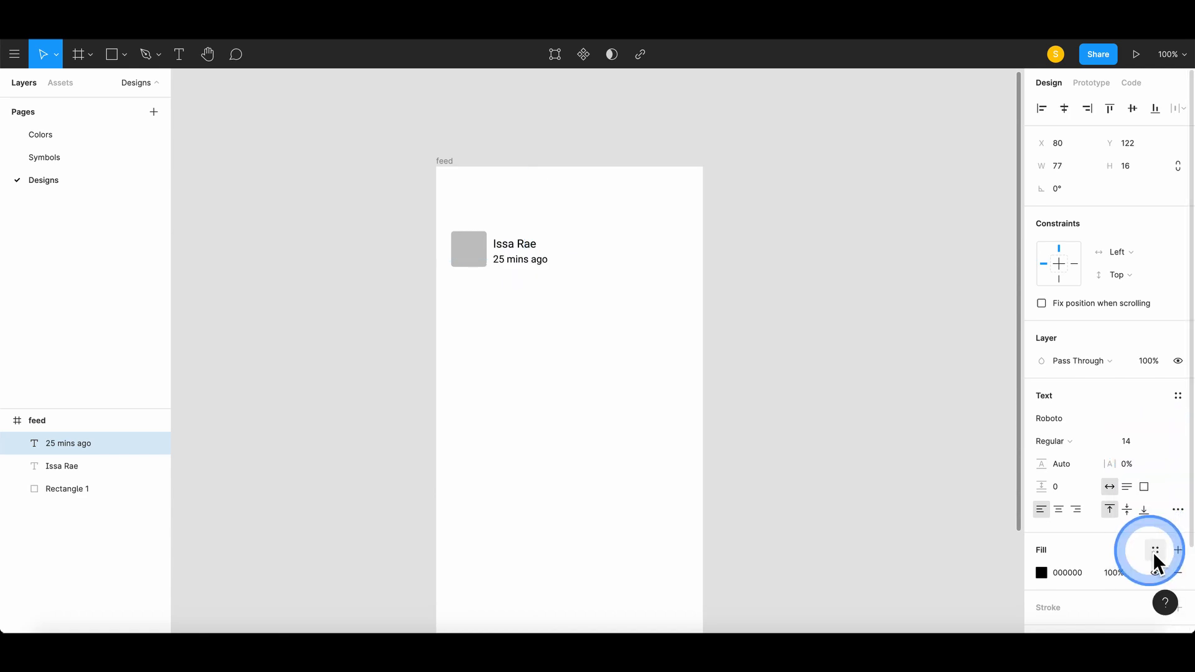
left_click(1157, 442)
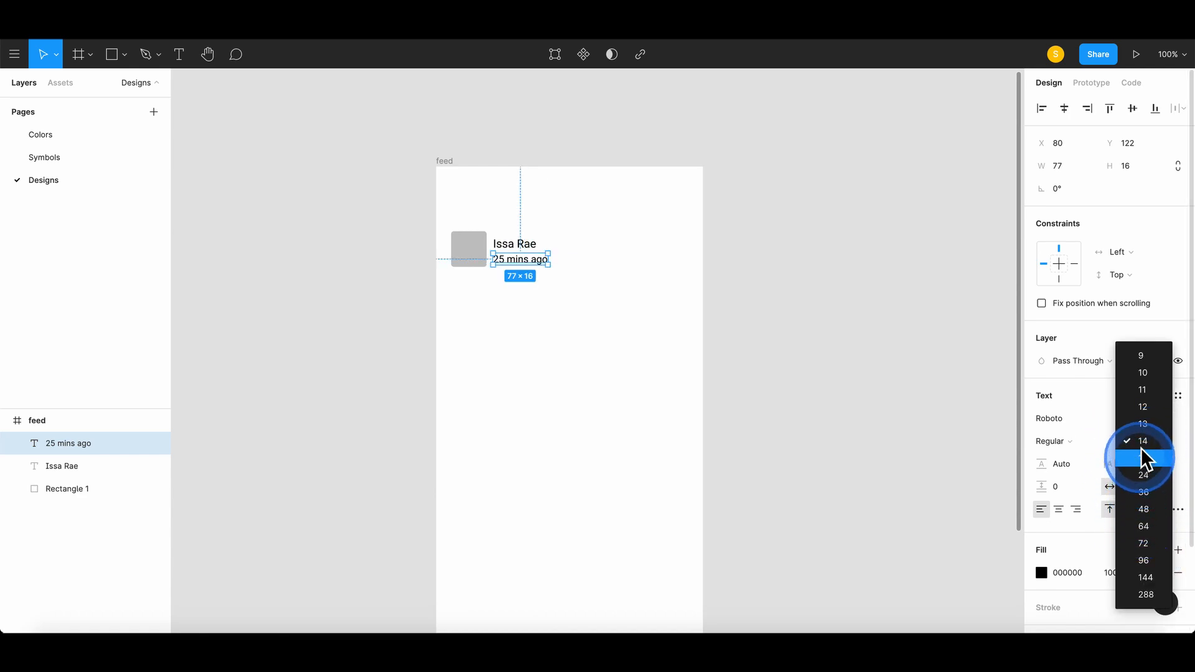
left_click(1144, 429)
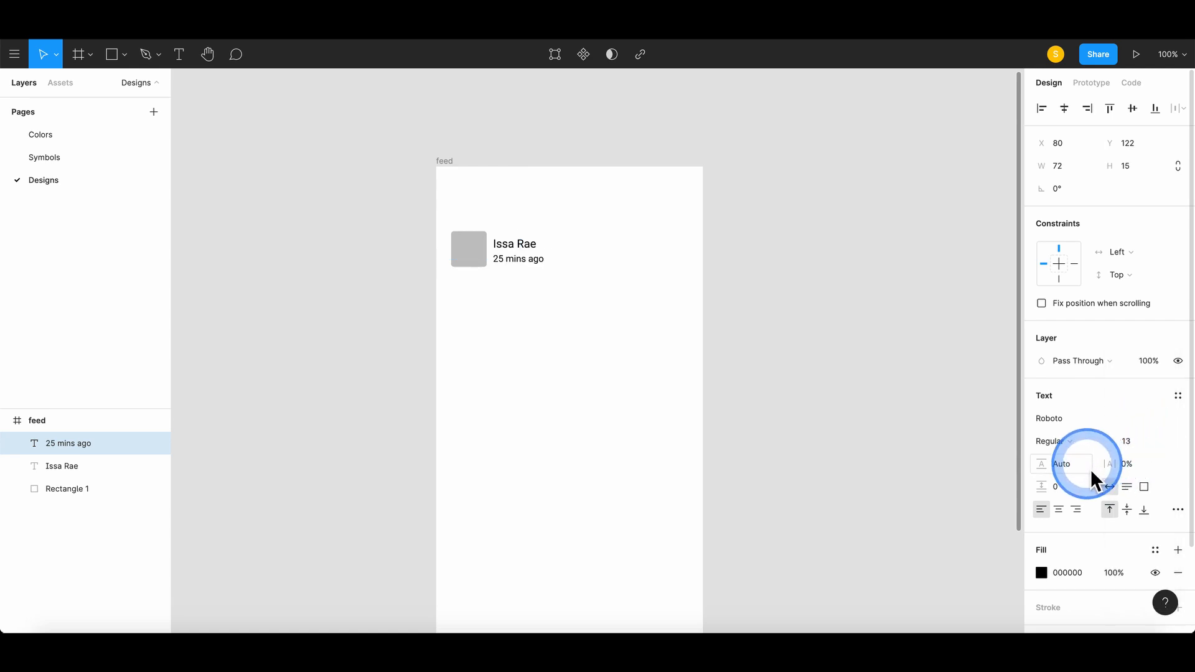
left_click(1153, 548)
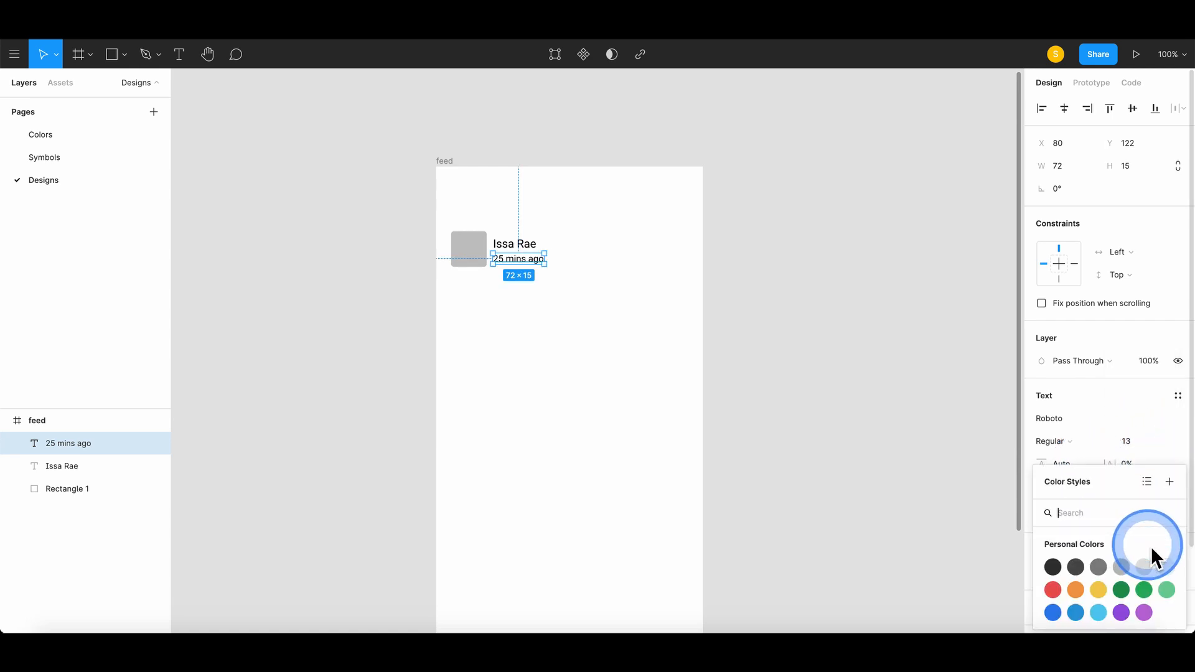
left_click(1100, 567)
left_click(631, 333)
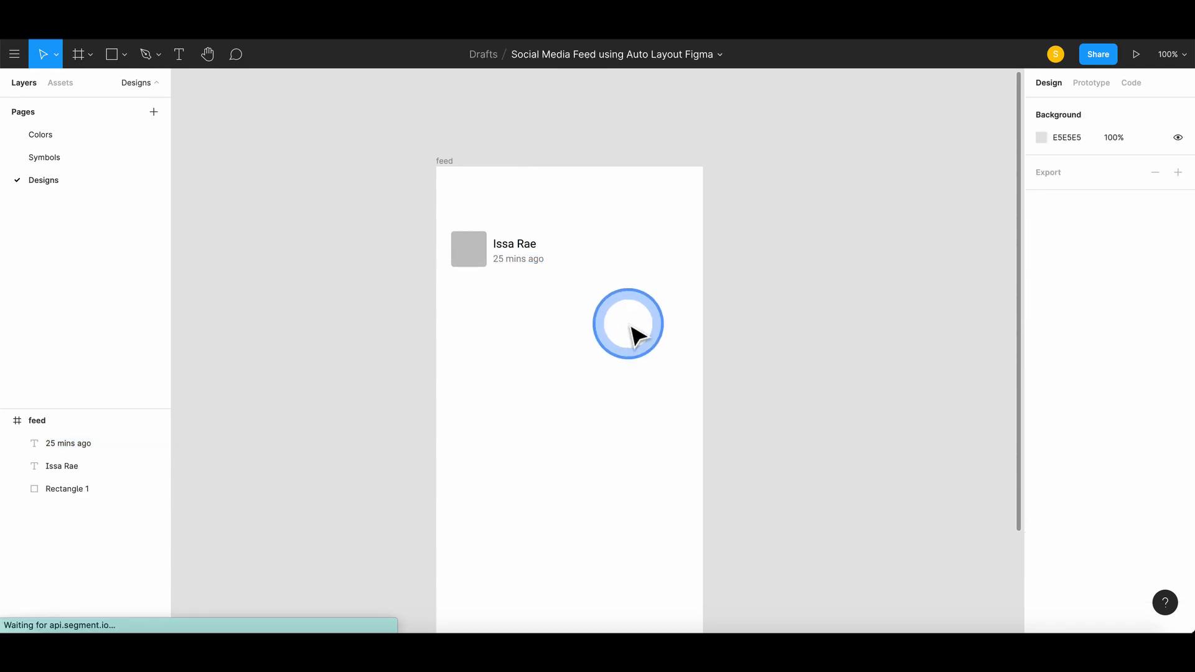
Combine the name and "25 mins ago" texts into a vertical auto layout frame
left_click(514, 250)
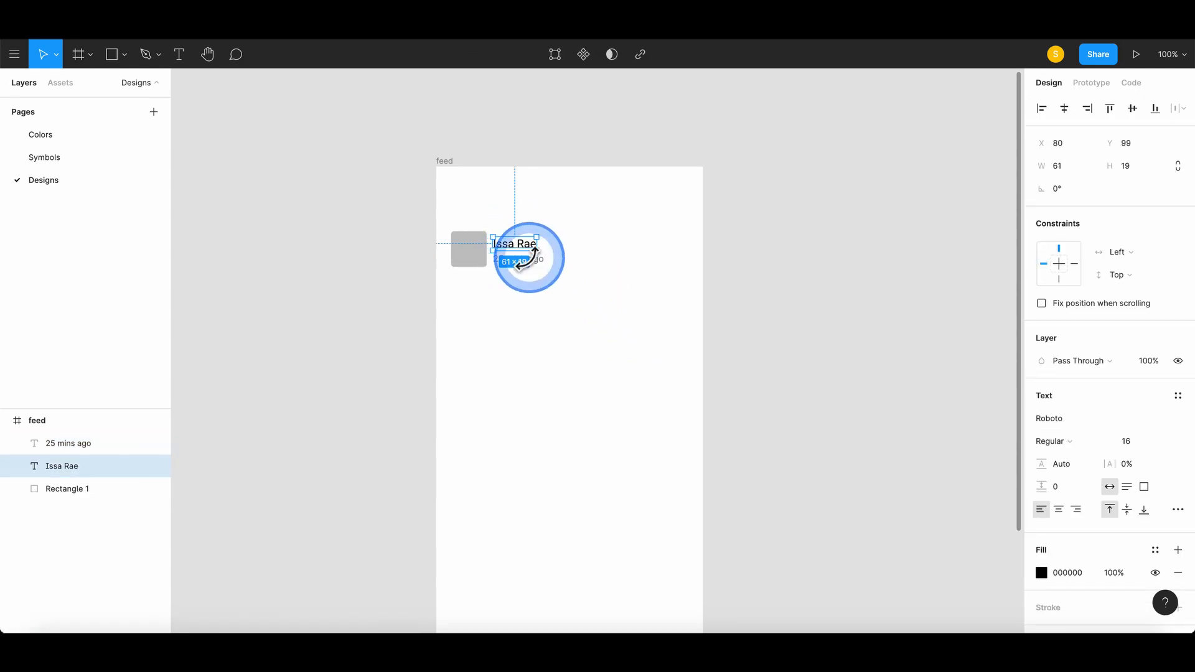
left_click(569, 278)
left_click_drag(588, 293, 520, 232)
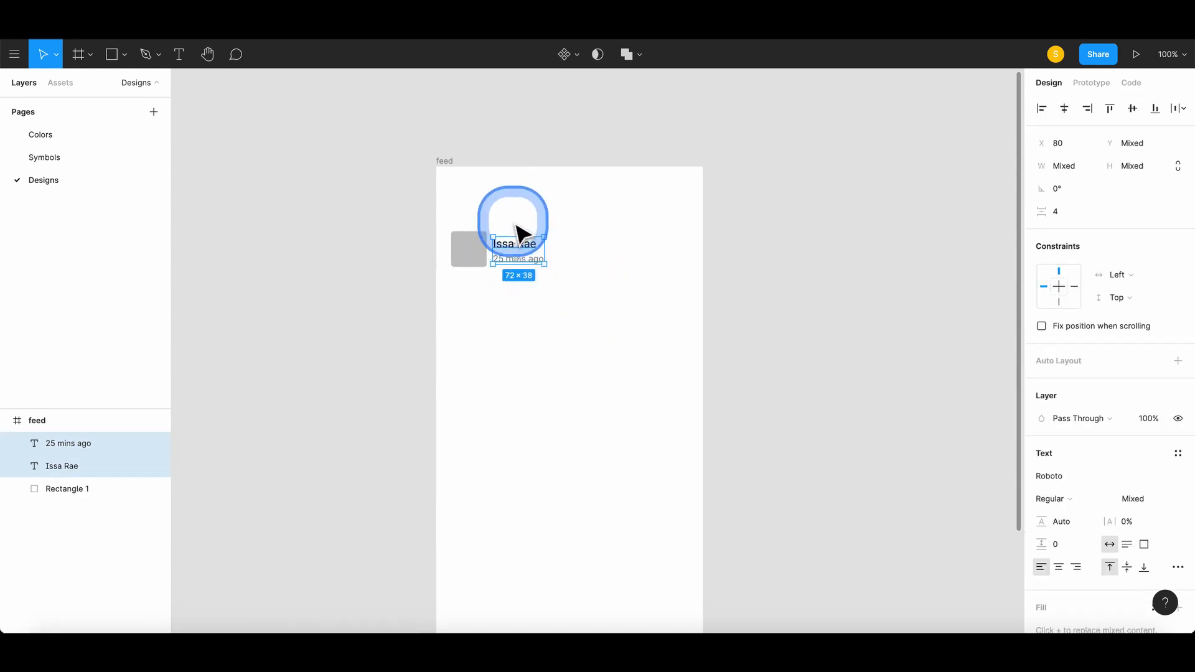
left_click(93, 451)
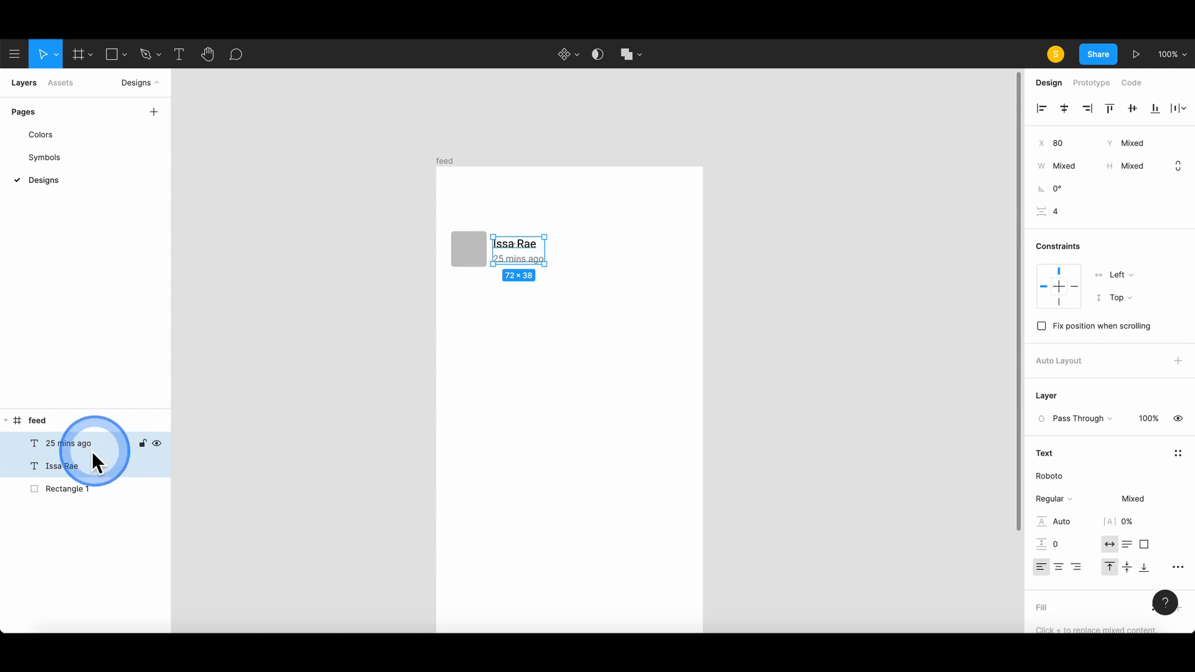
right_click(523, 242)
left_click(574, 458)
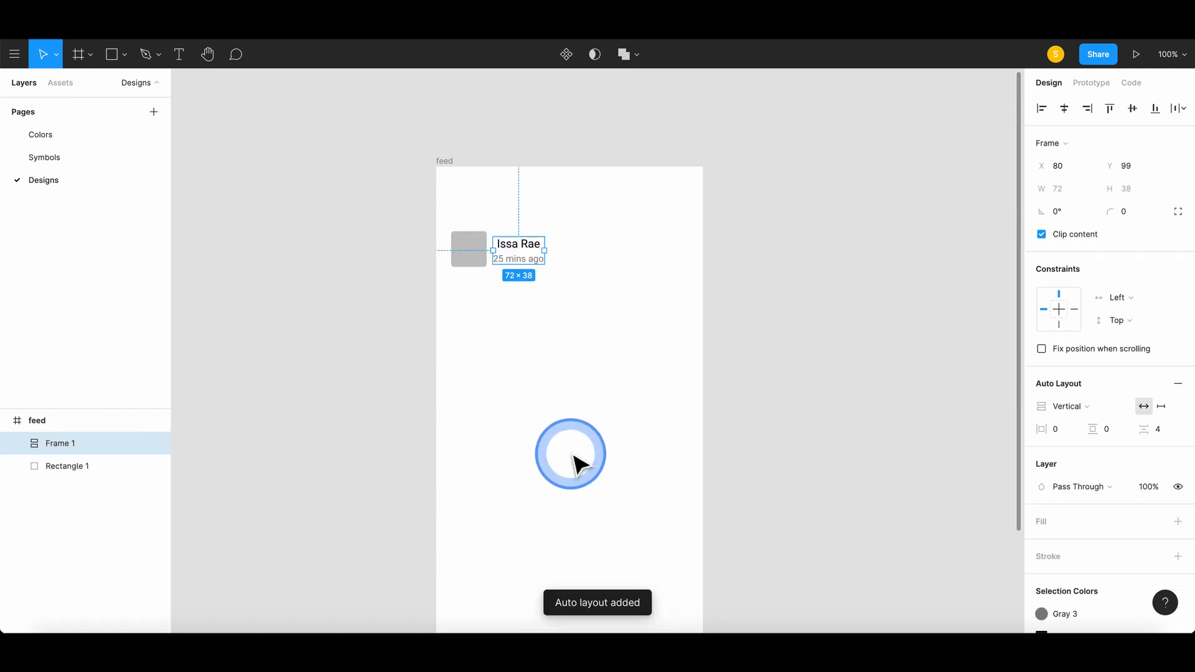
left_click(597, 293)
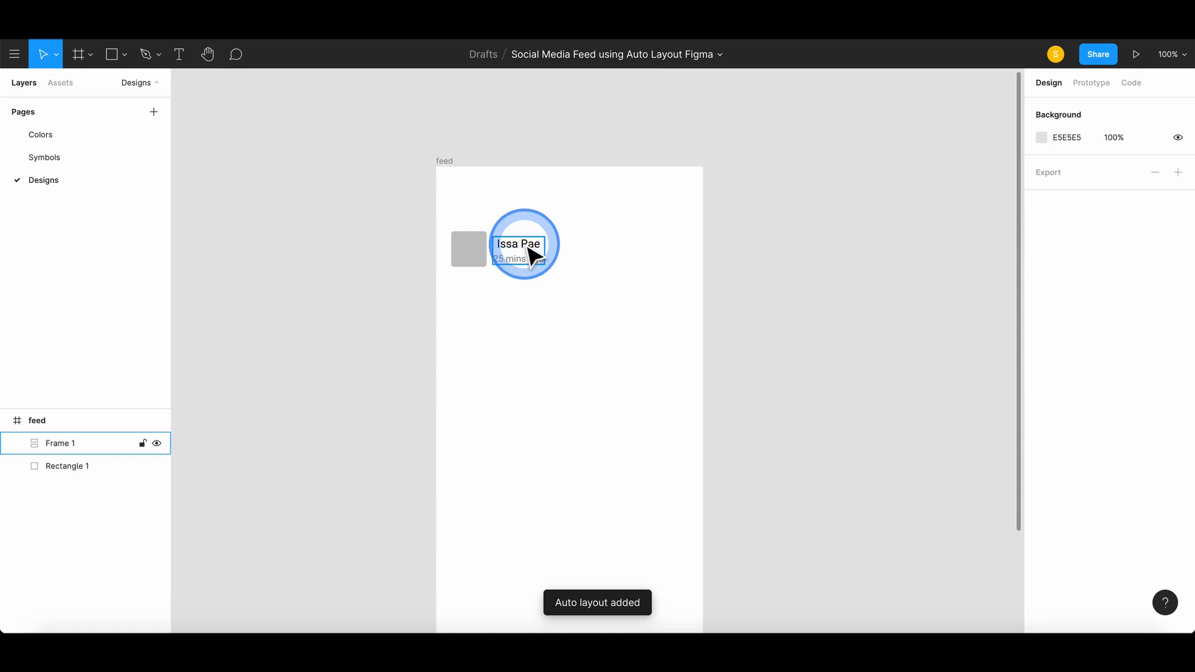
Left-align the name text within the auto layout frame and check that the "25 mins ago" text is also left-aligned
double_click(529, 249)
left_click(1042, 111)
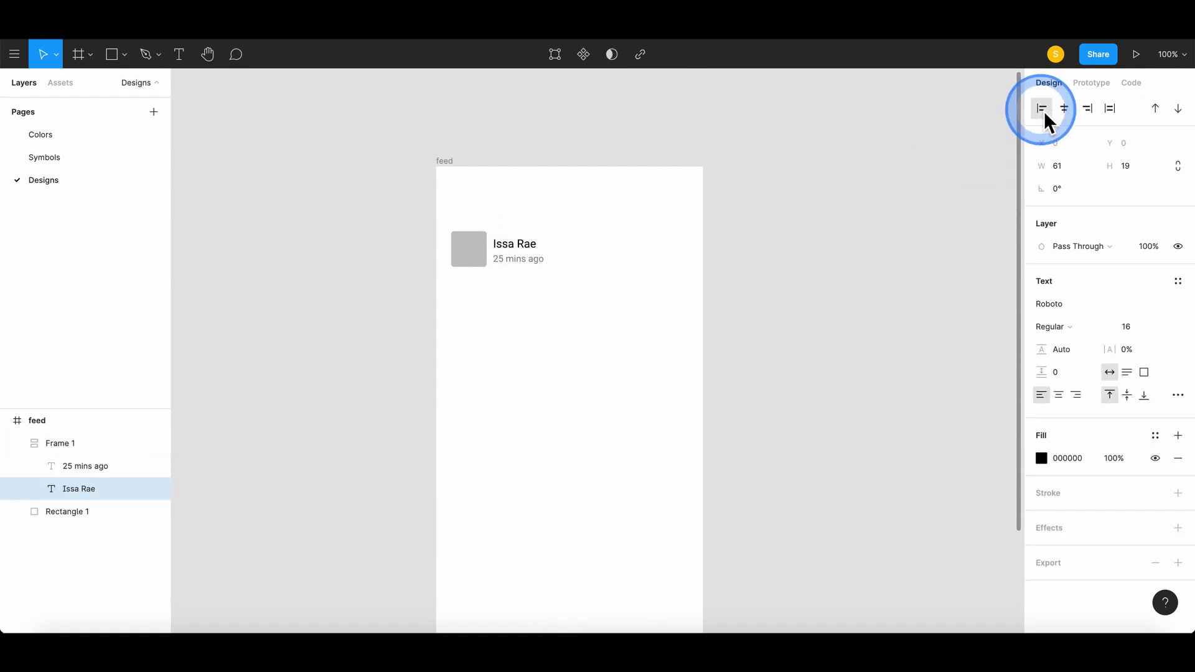
left_click(560, 271)
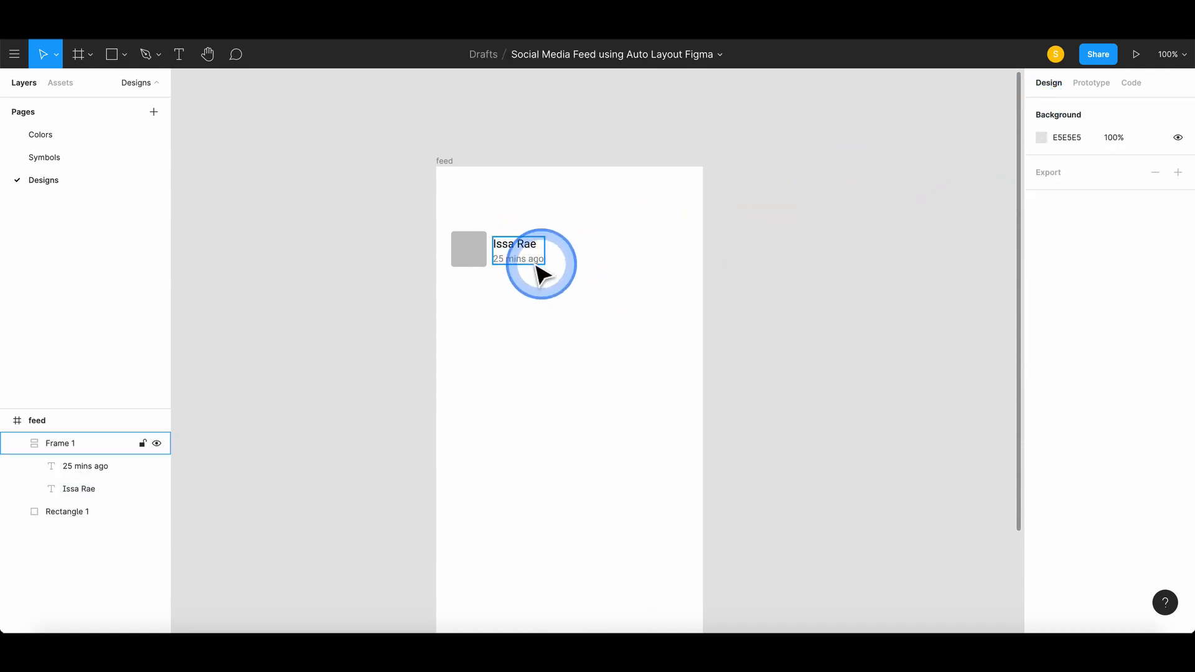
double_click(529, 272)
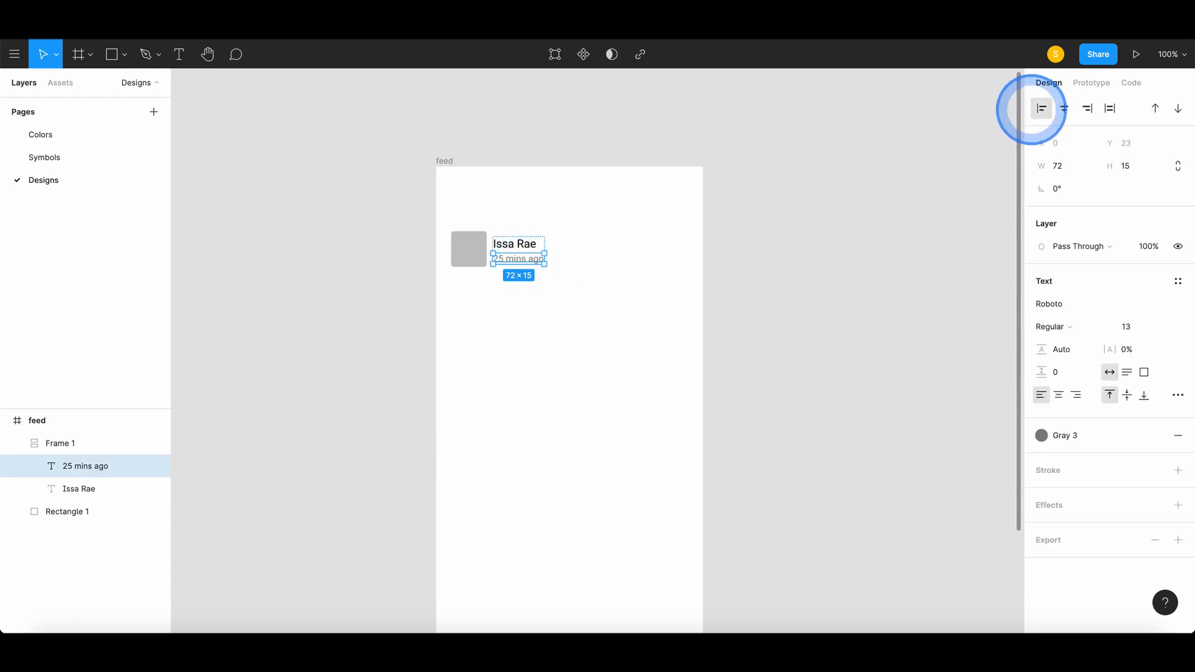
left_click(522, 315)
Combine the gray square and the text frame into a horizontal auto layout frame
left_click(533, 258)
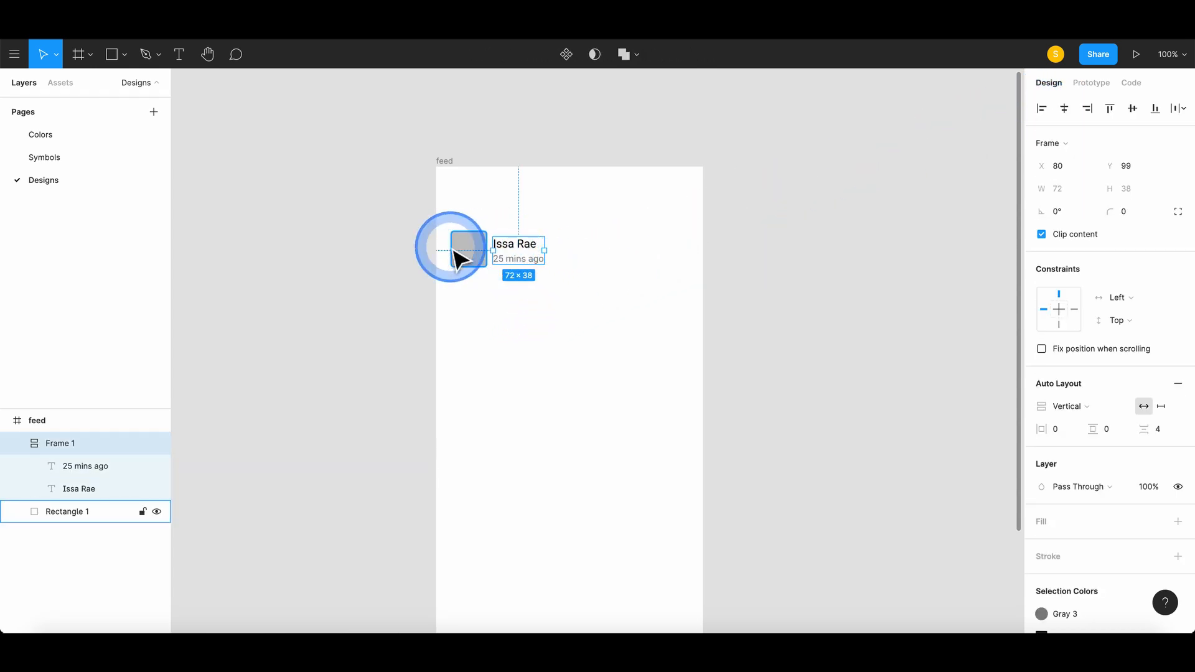
left_click(461, 249, "shift")
right_click(512, 255)
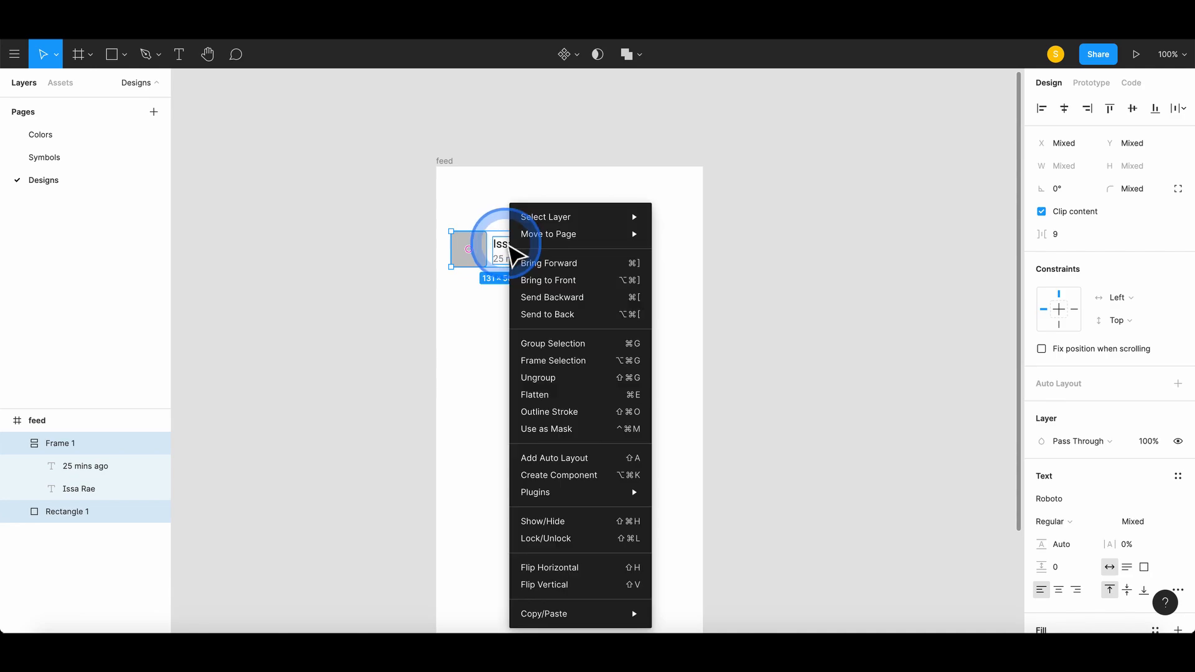
left_click(569, 458)
left_click(597, 320)
Set the spacing between items in the horizontal auto layout frame to 12
left_click(471, 255)
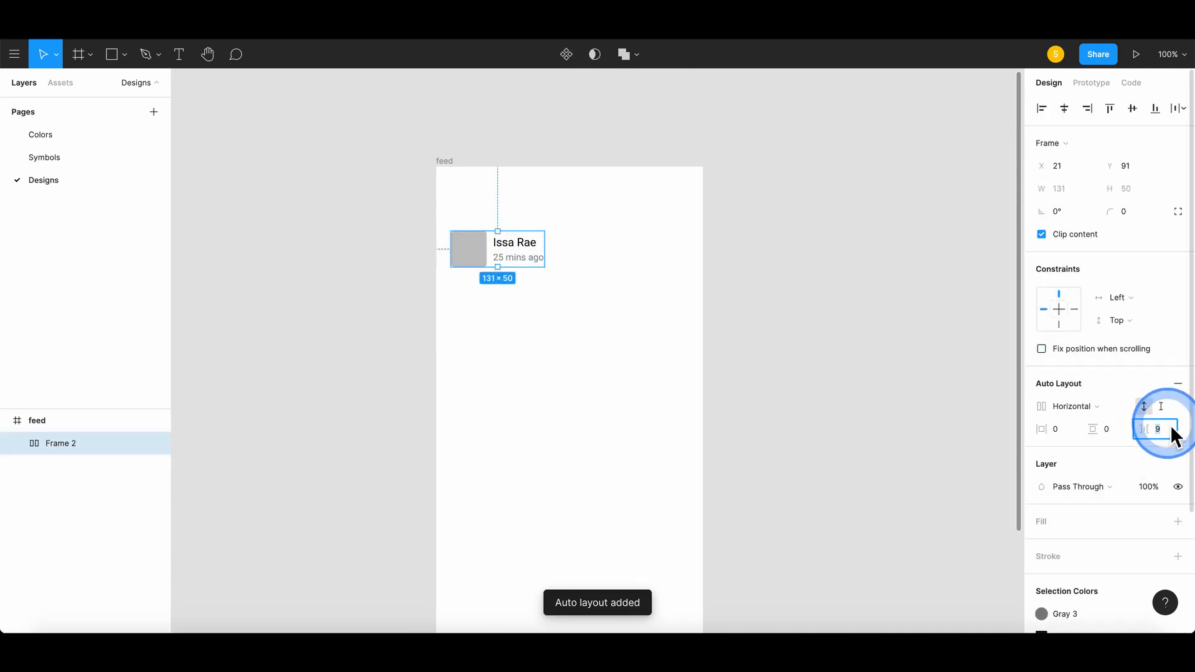
type("12")
key("Return")
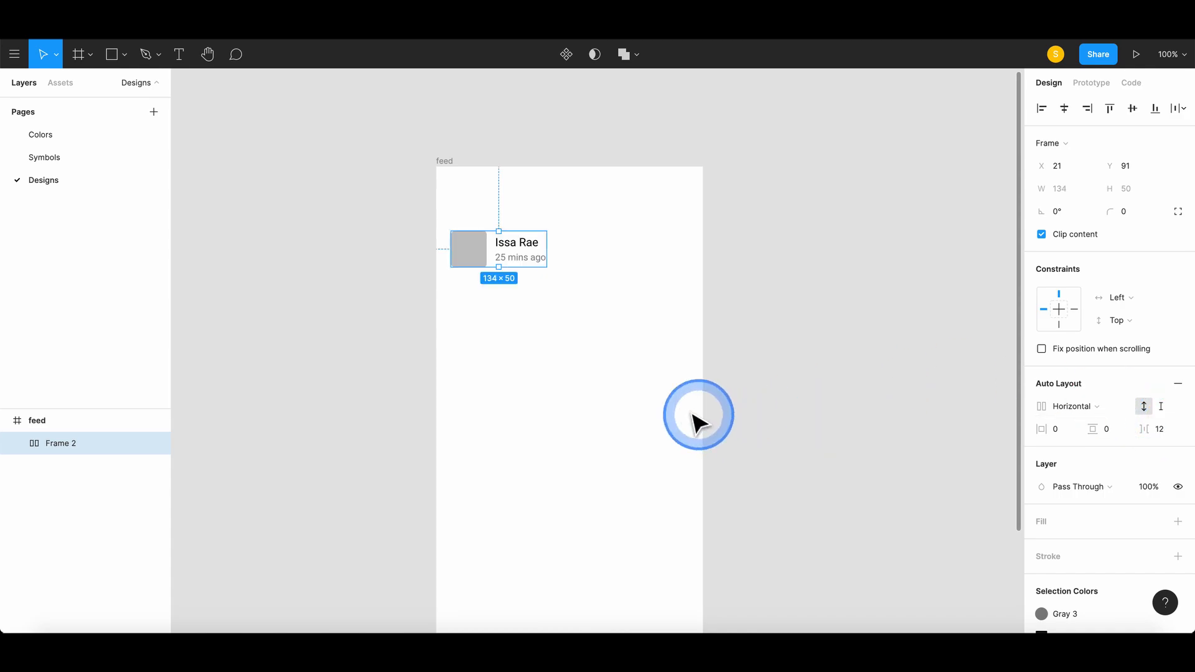
left_click(607, 376)
Expand the outer auto layout frame's layers and rename the inner text frame as "copy"
left_click(25, 445)
left_click(18, 444)
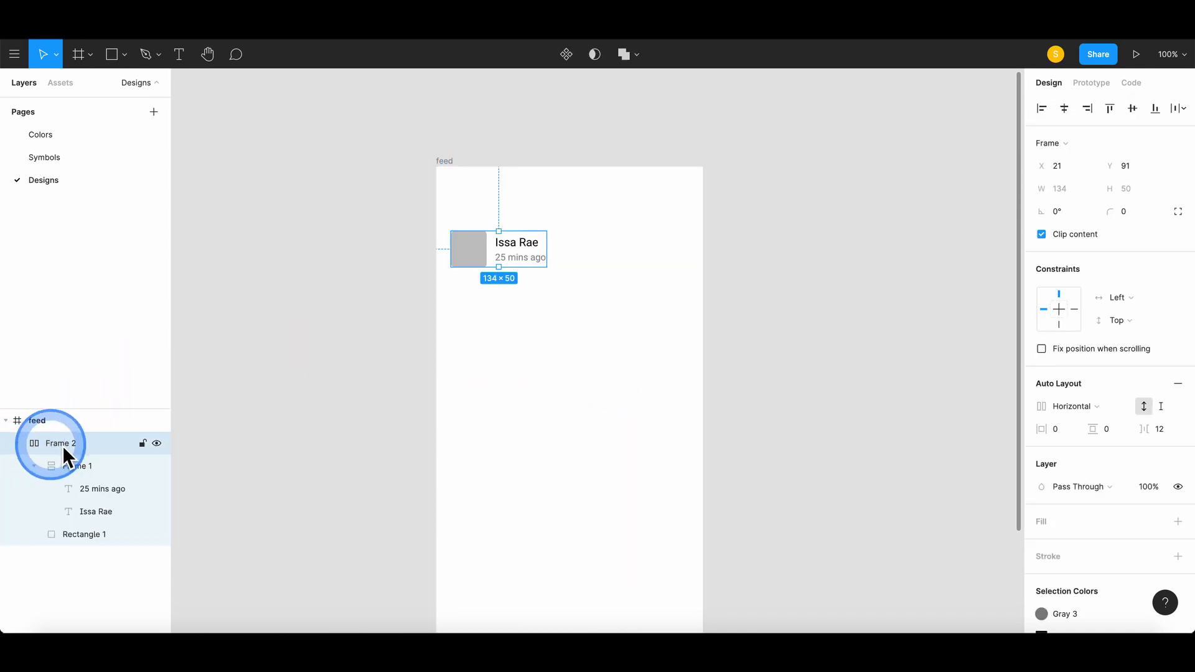
left_click(79, 467)
double_click(152, 468)
type("copy")
key("Return")
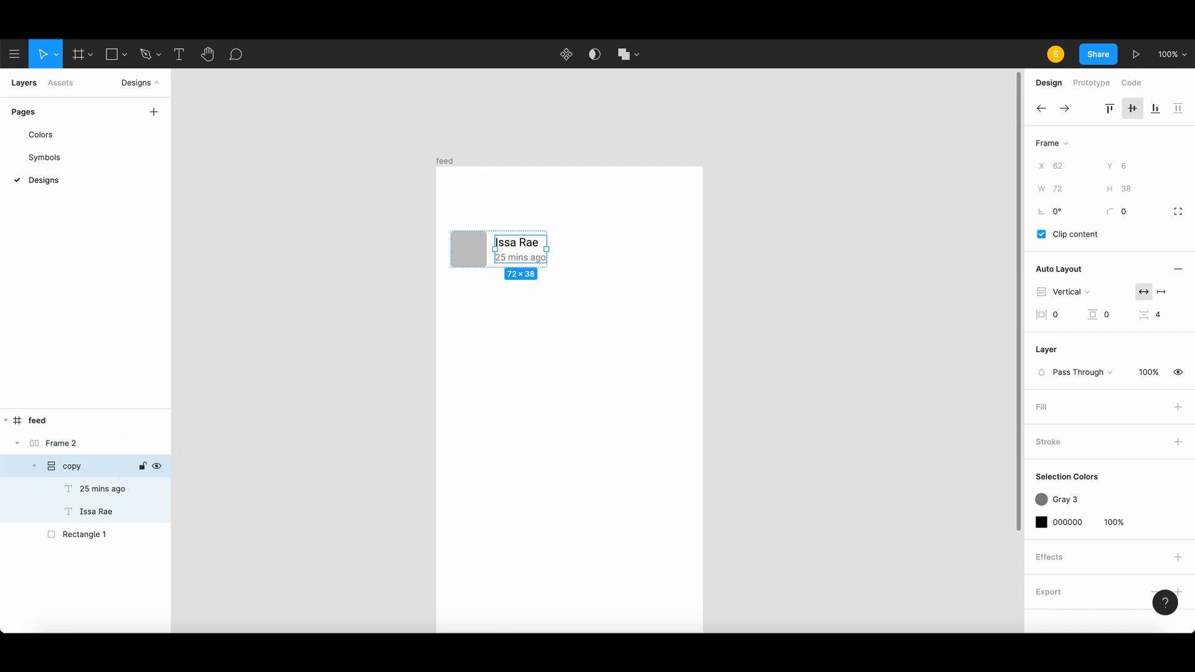
Rename the gray square's layer as "user icon"
left_click(91, 536)
double_click(91, 536)
type("user icon")
key("Return")
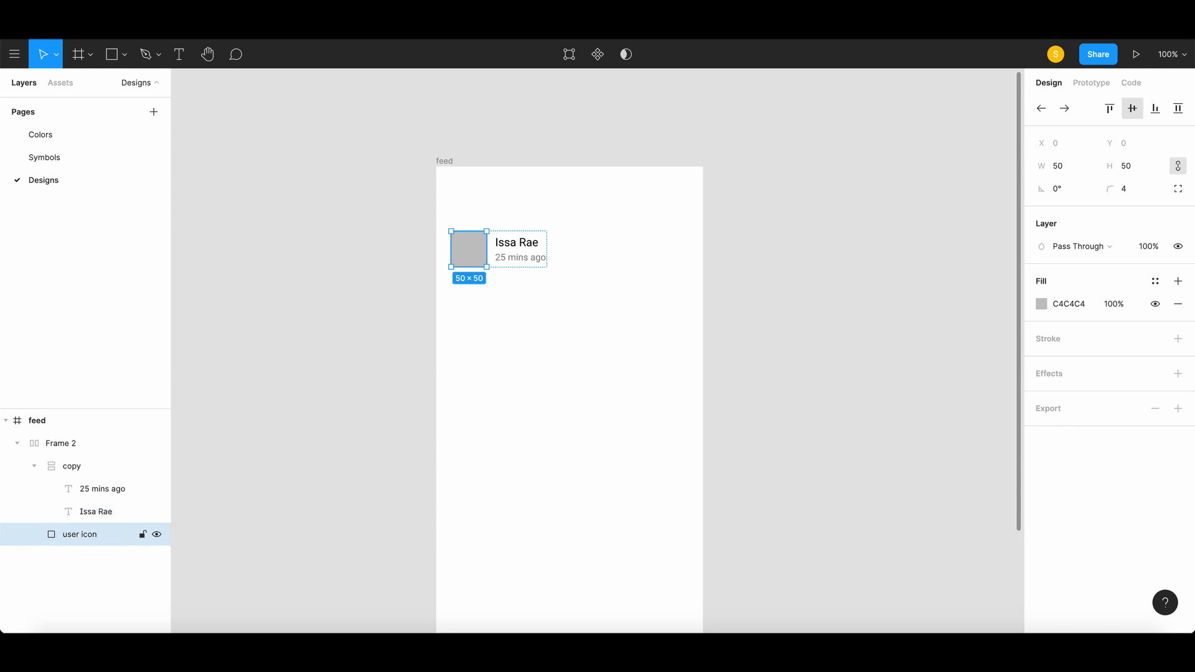
Rename the outer horizontal auto layout frame as "user meta data"
left_click(81, 447)
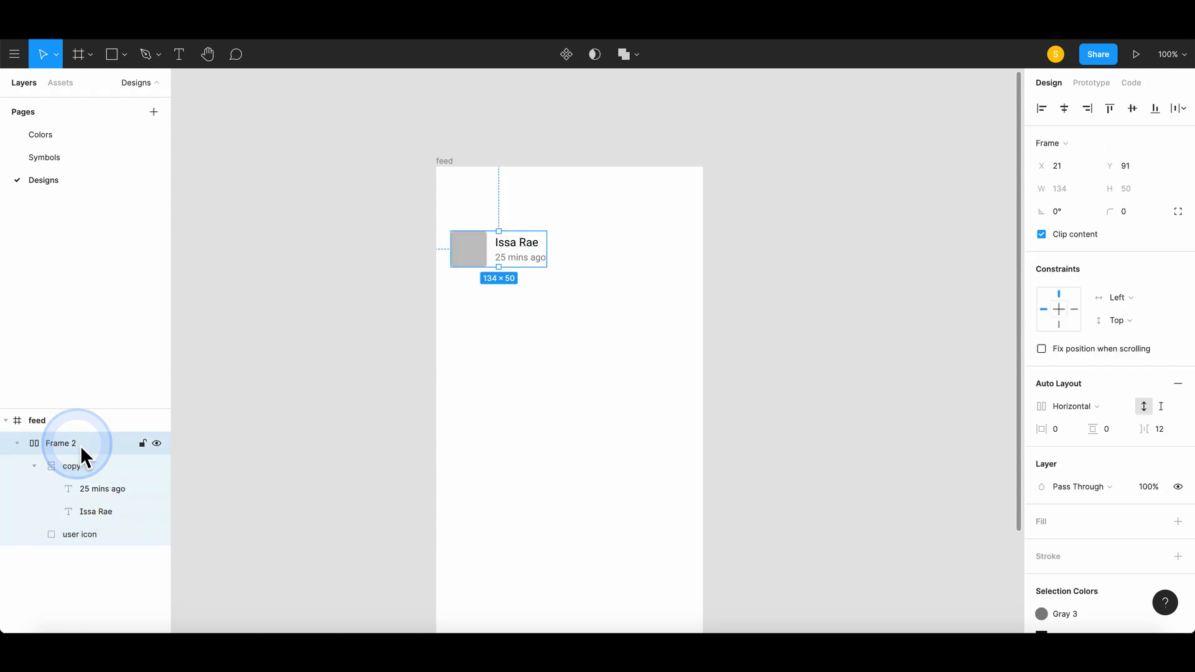
double_click(81, 446)
type("user meta")
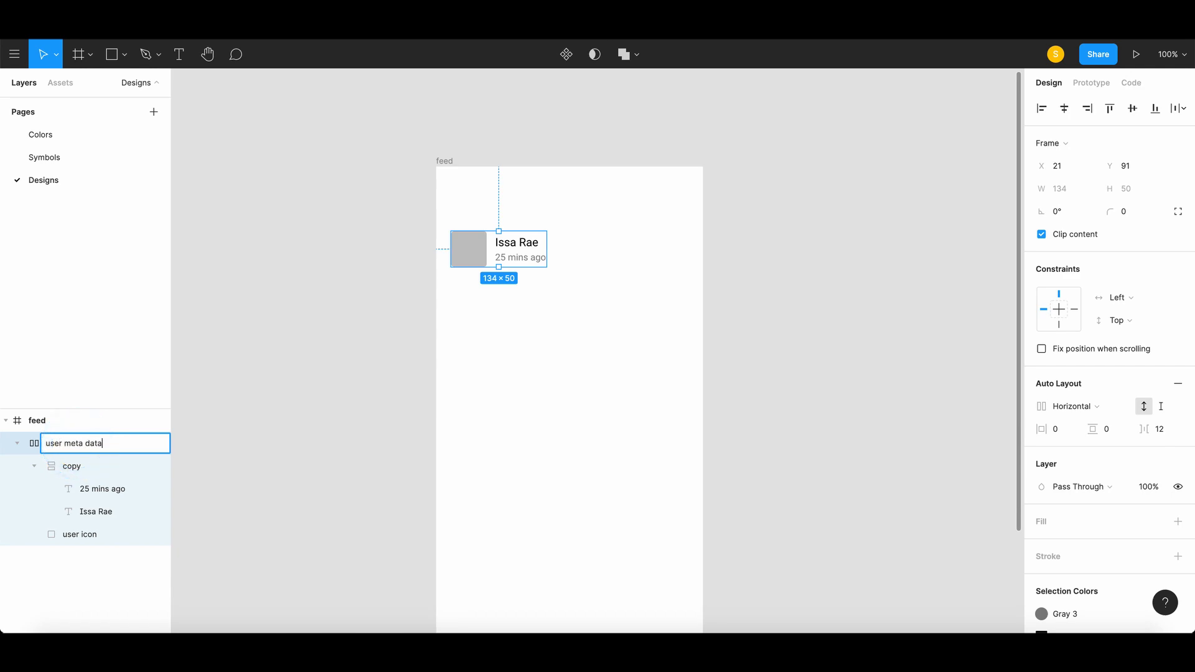
type(" data")
key("Return")
left_click(520, 472)
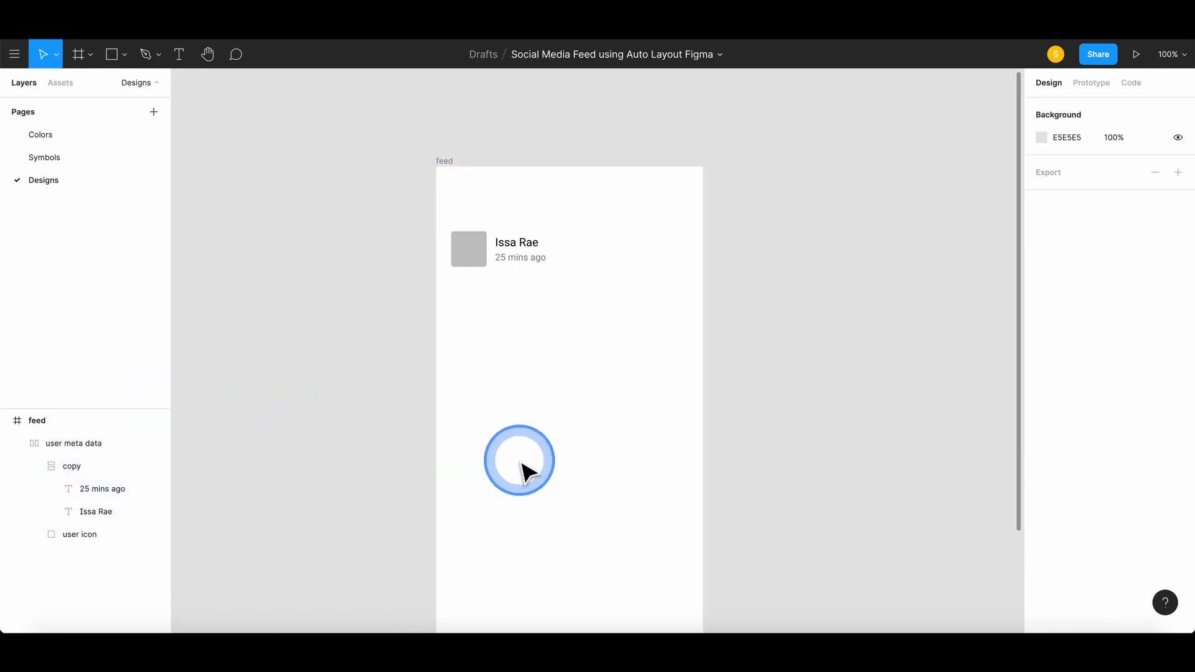
Draw a square of about 351 × 351 below the user header and center it horizontally in the feed frame
left_click(124, 55)
left_click(130, 86)
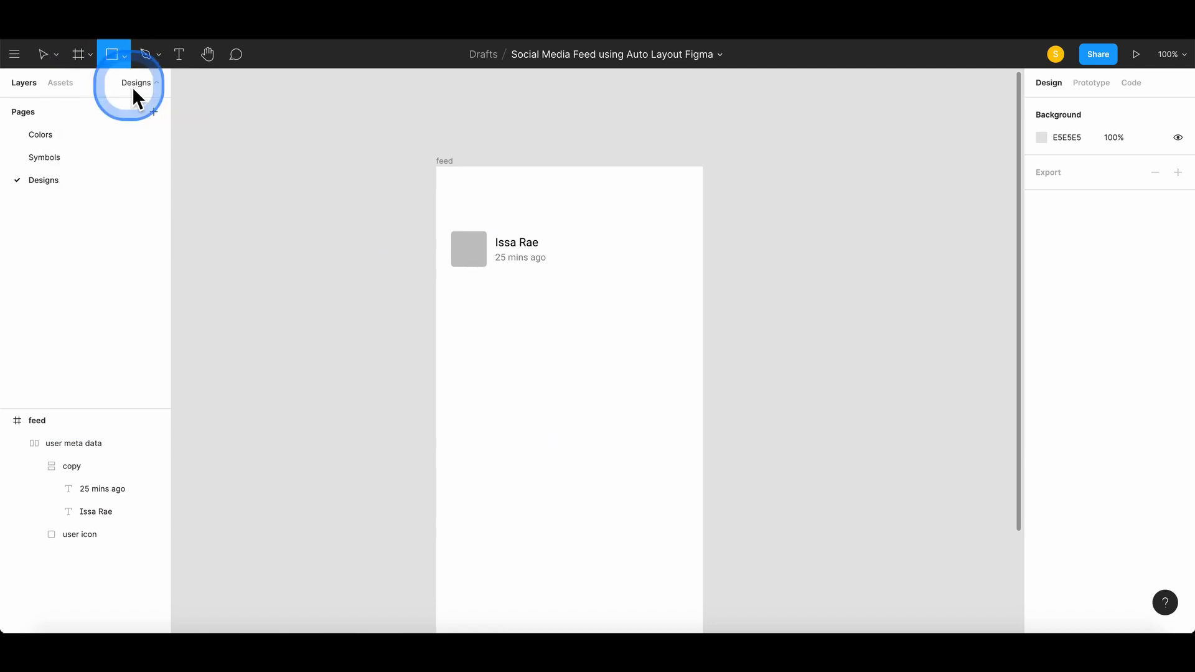
left_click_drag(444, 276, 697, 456)
left_click(1064, 108)
left_click(898, 268)
left_click(608, 310)
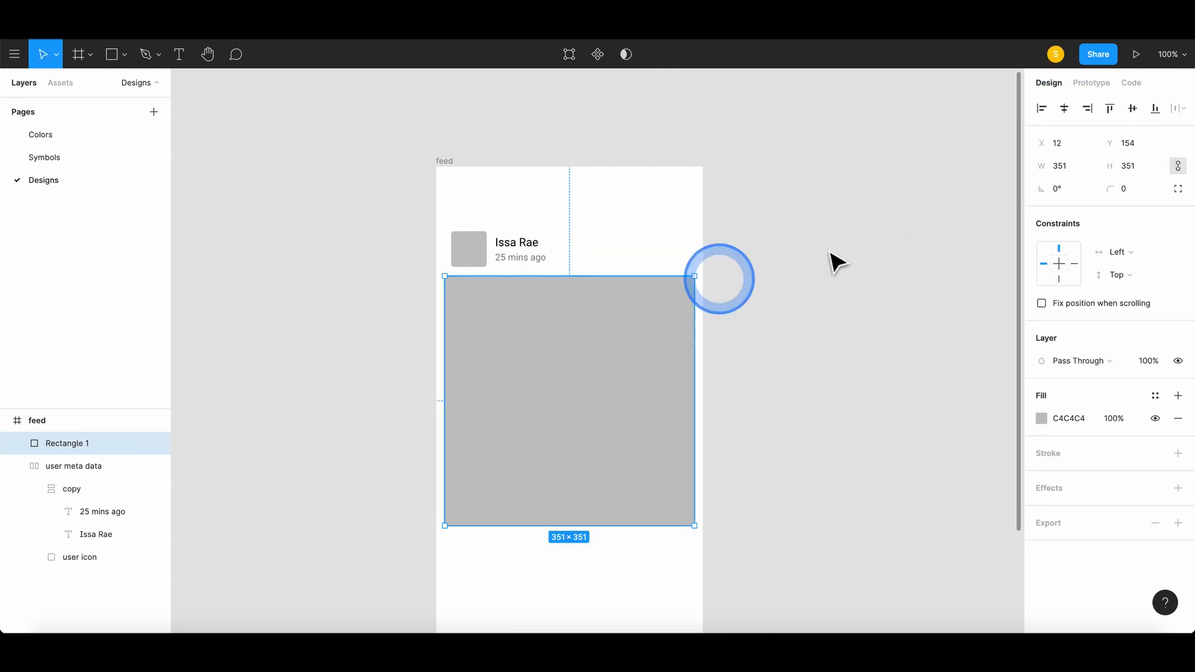
Set the large square's corner radius to 4
left_click(1130, 191)
type("4")
key("Return")
left_click(788, 284)
Left-align the user meta data frame with the large square and combine both into a vertical auto layout frame
left_click(529, 252)
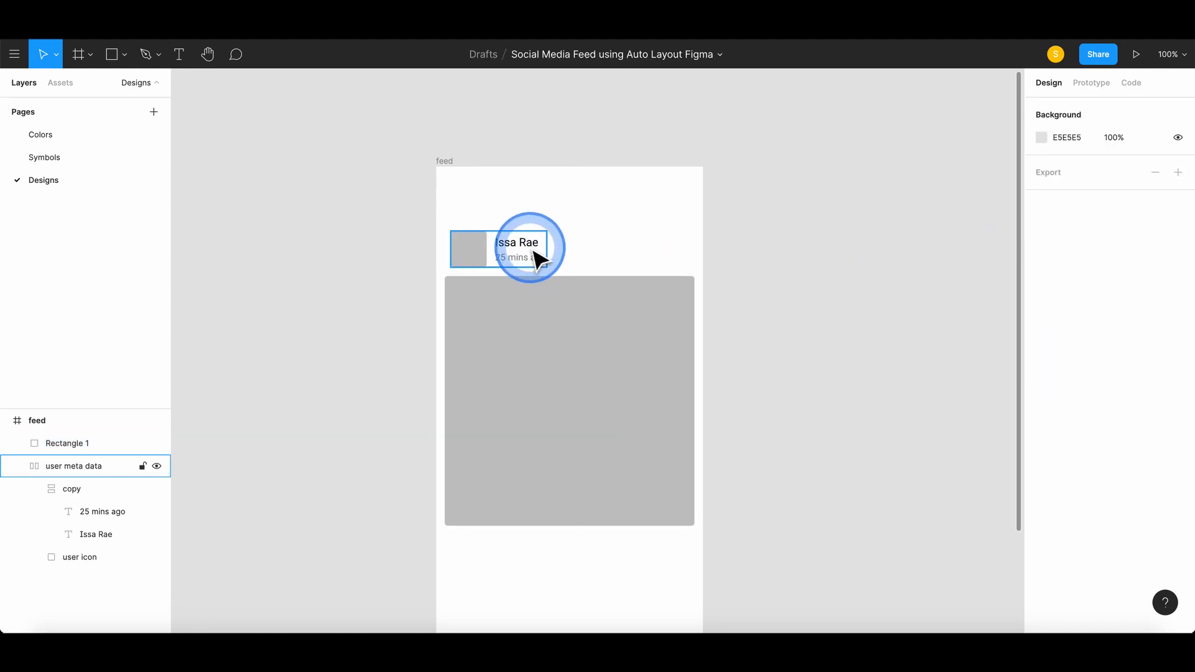
left_click(548, 308, "shift")
right_click(608, 302)
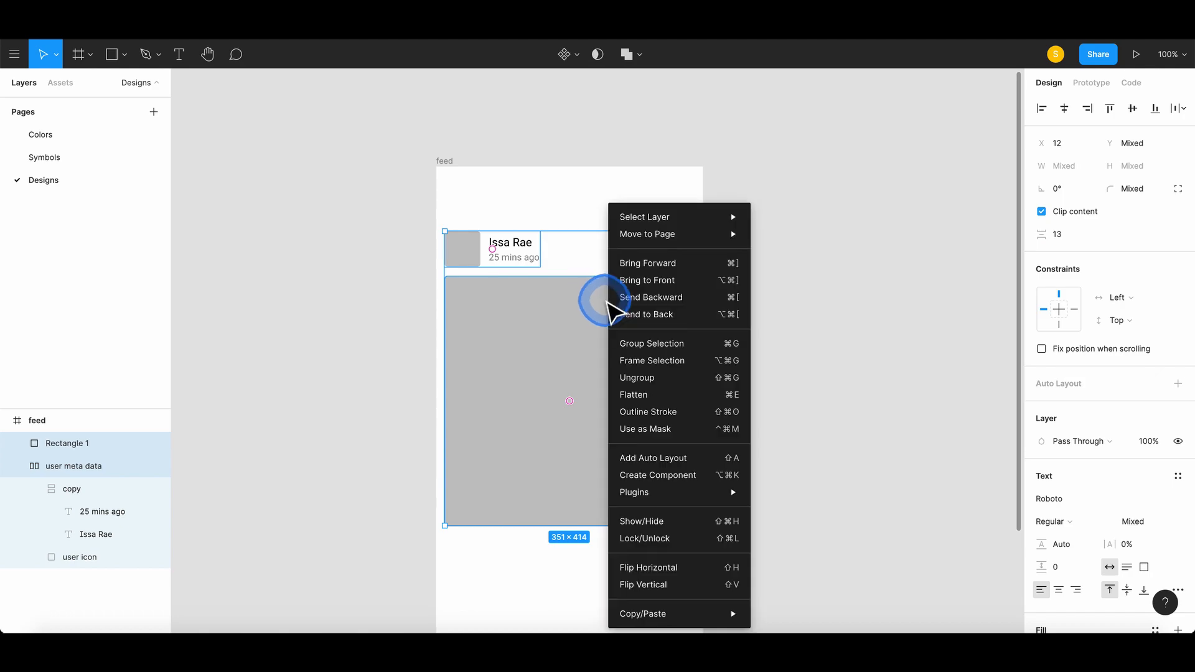
left_click(659, 460)
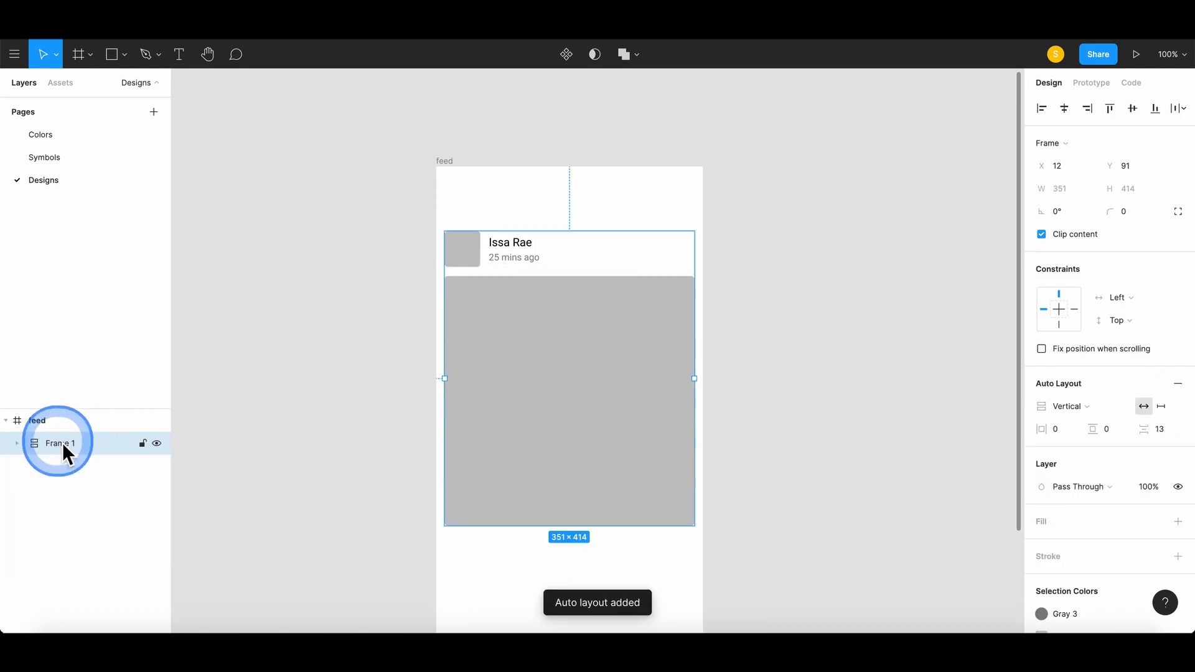
Set the spacing between items in the vertical auto layout frame to 12
left_click(1156, 429)
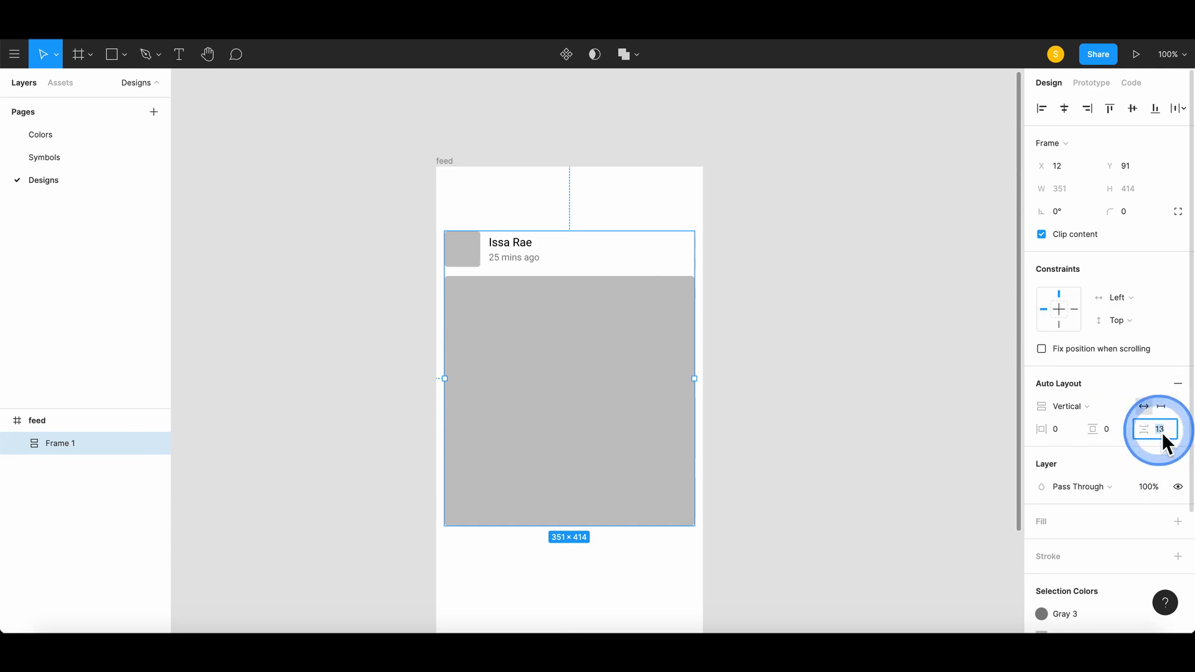
key("Down")
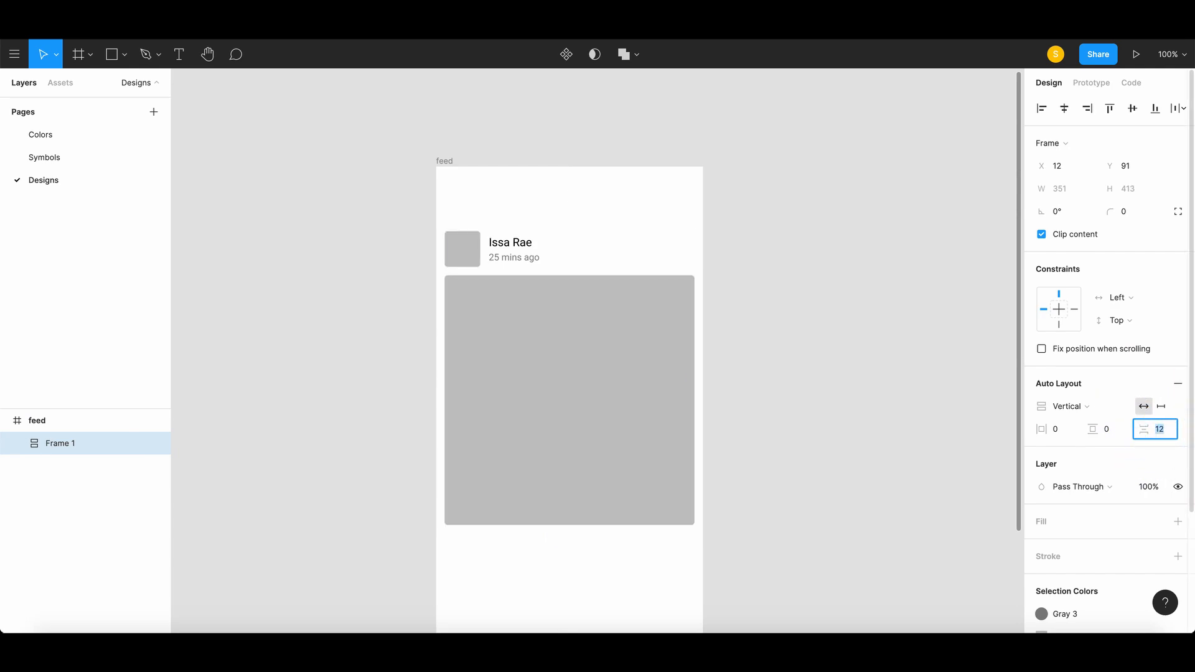
left_click(902, 420)
Expand the vertical frame's layers and rename the large square's layer as "post image"
left_click(93, 445)
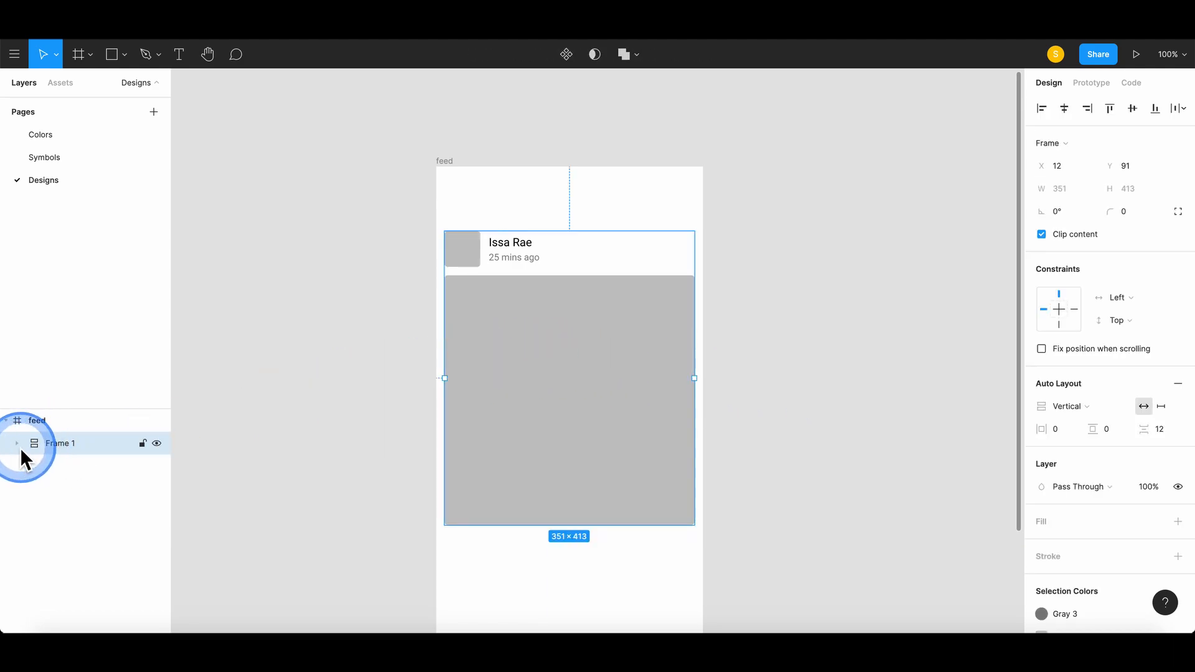
left_click(19, 444)
left_click(84, 470)
double_click(84, 469)
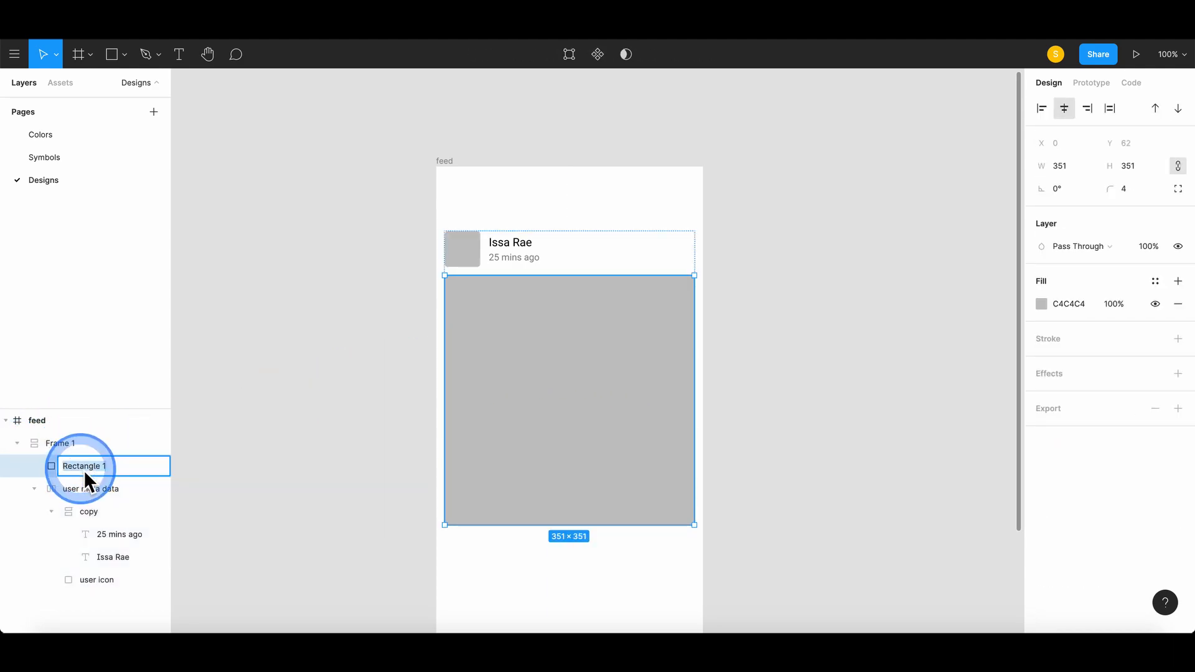
type("post image")
key("Return")
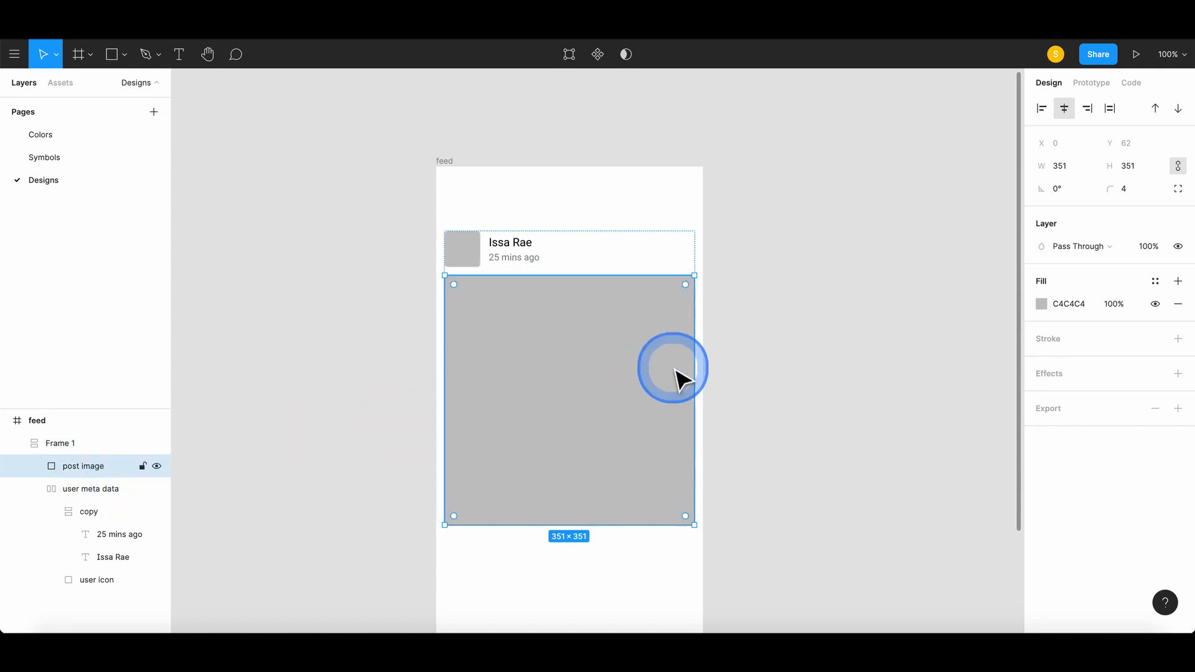
Rename the vertical auto layout frame holding the image and user header as "user and content container"
left_click(801, 471)
left_click_drag(802, 471, 840, 392)
left_click(632, 356)
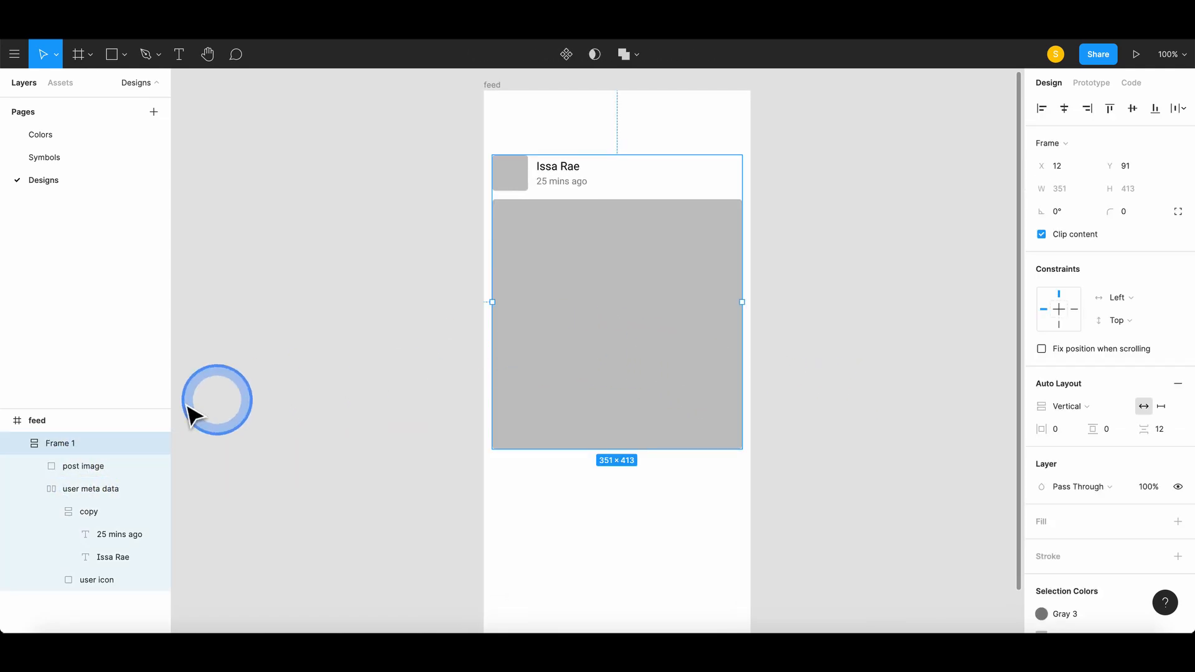
double_click(63, 445)
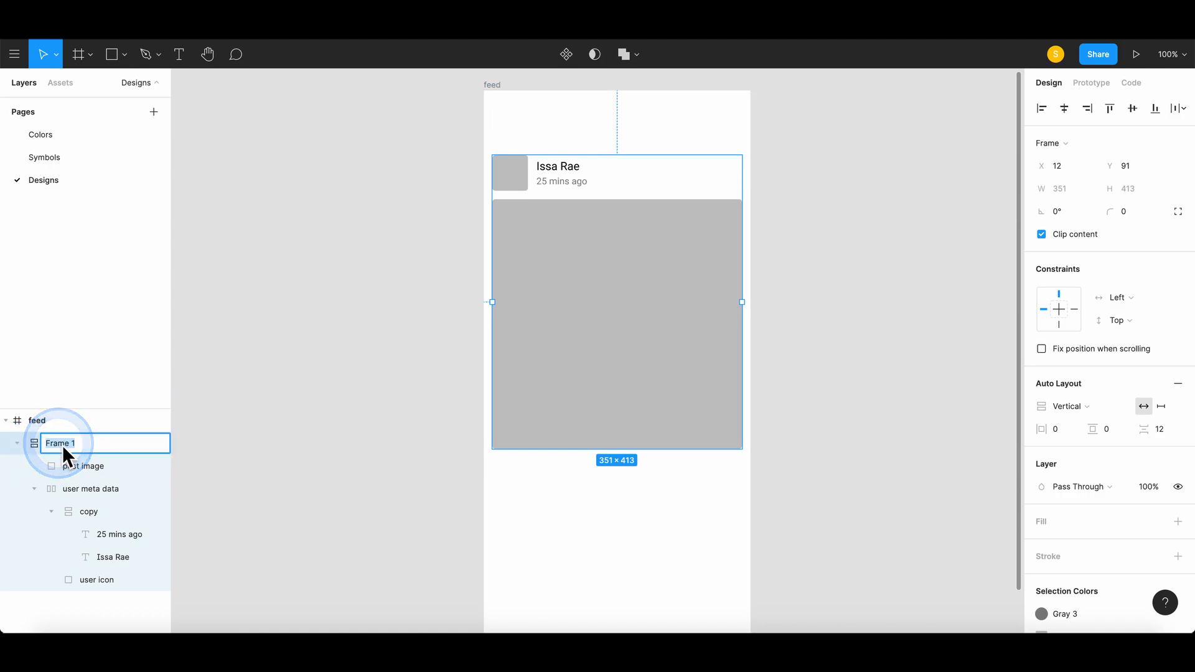
type("=")
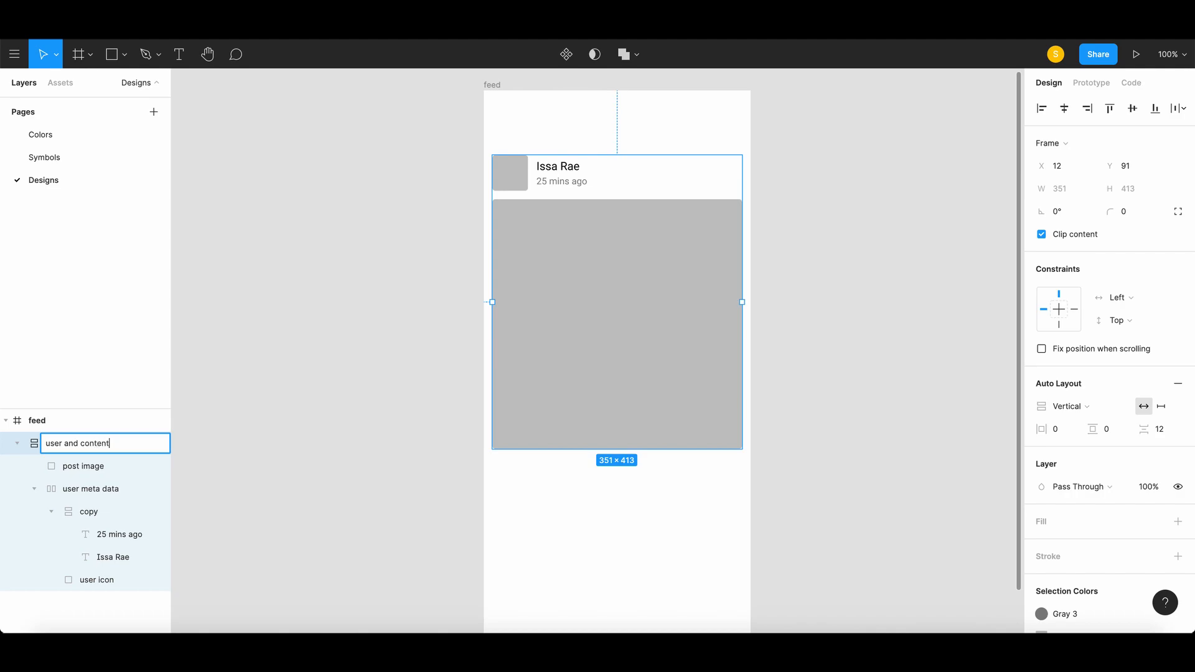
type("r")
key("Return")
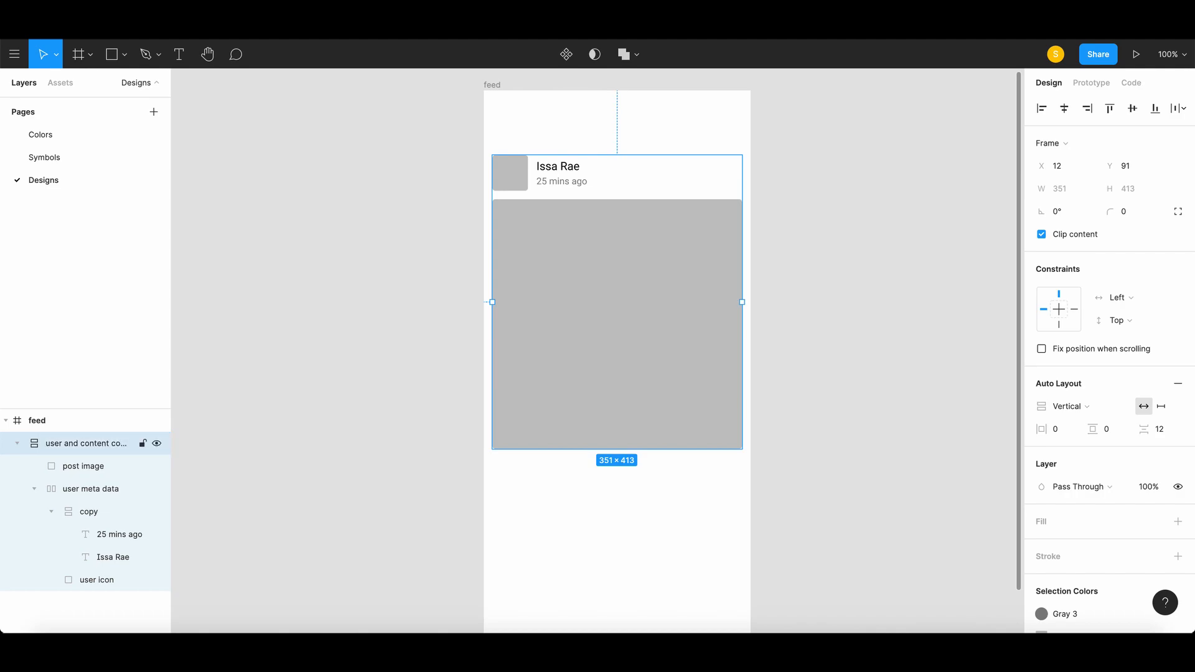
left_click(376, 228)
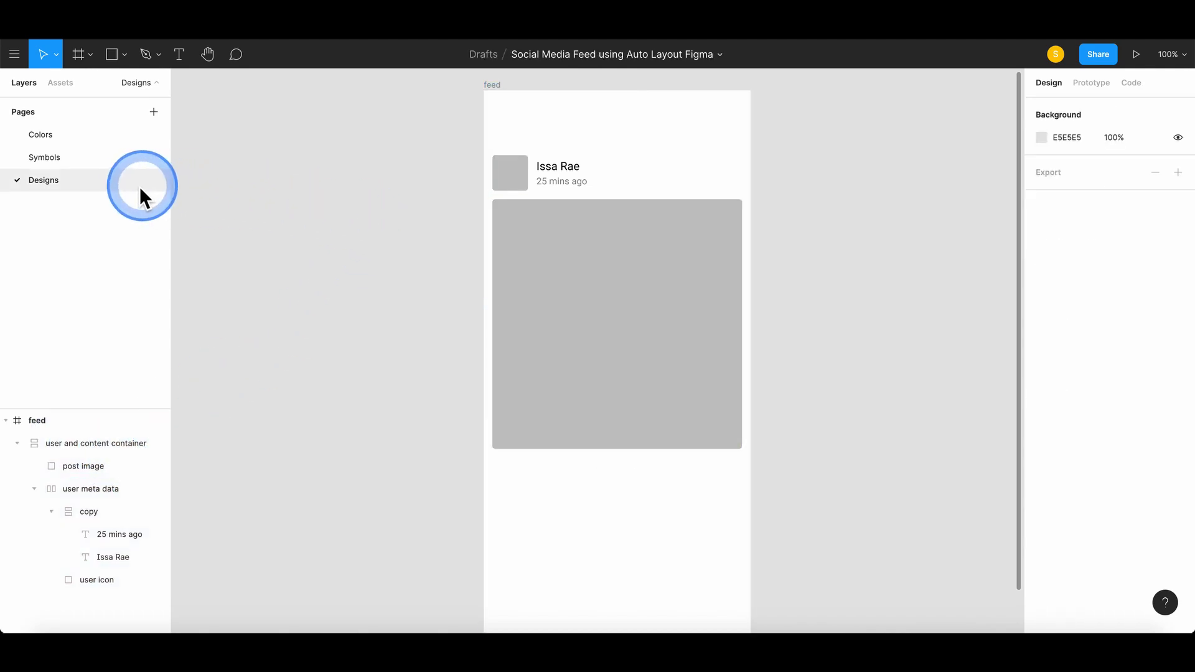
Copy the ellipsis, heart and comment components from the Symbols page and place them in the feed below the post image, aligned to its left edge
left_click(85, 159)
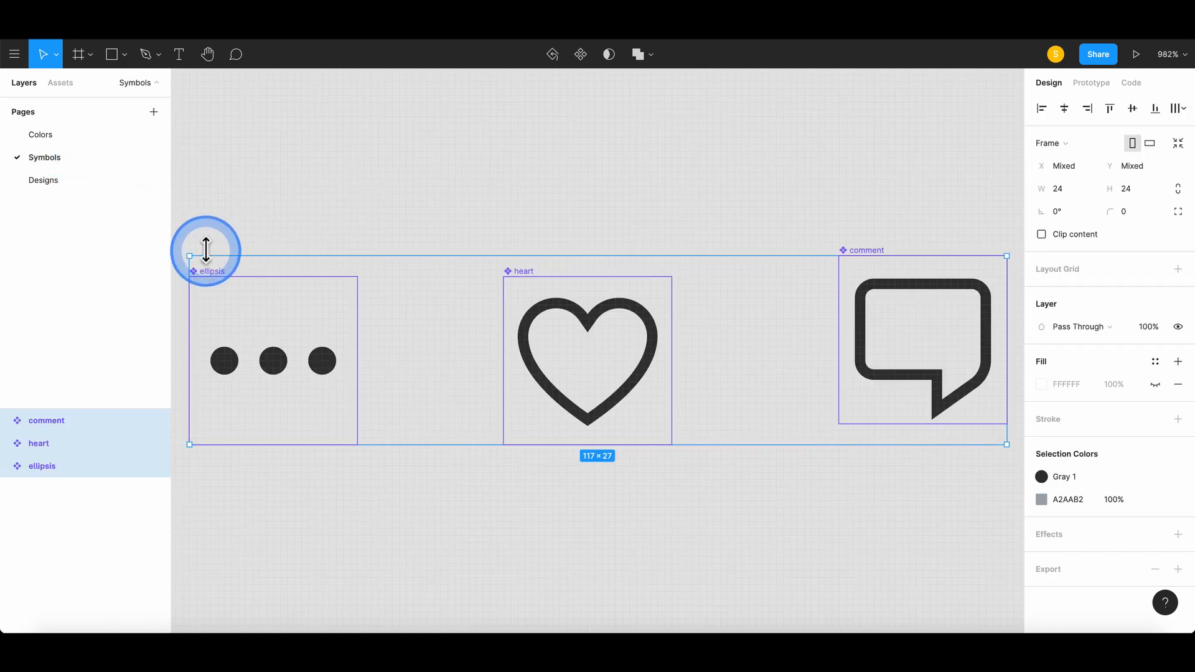
key("minus")
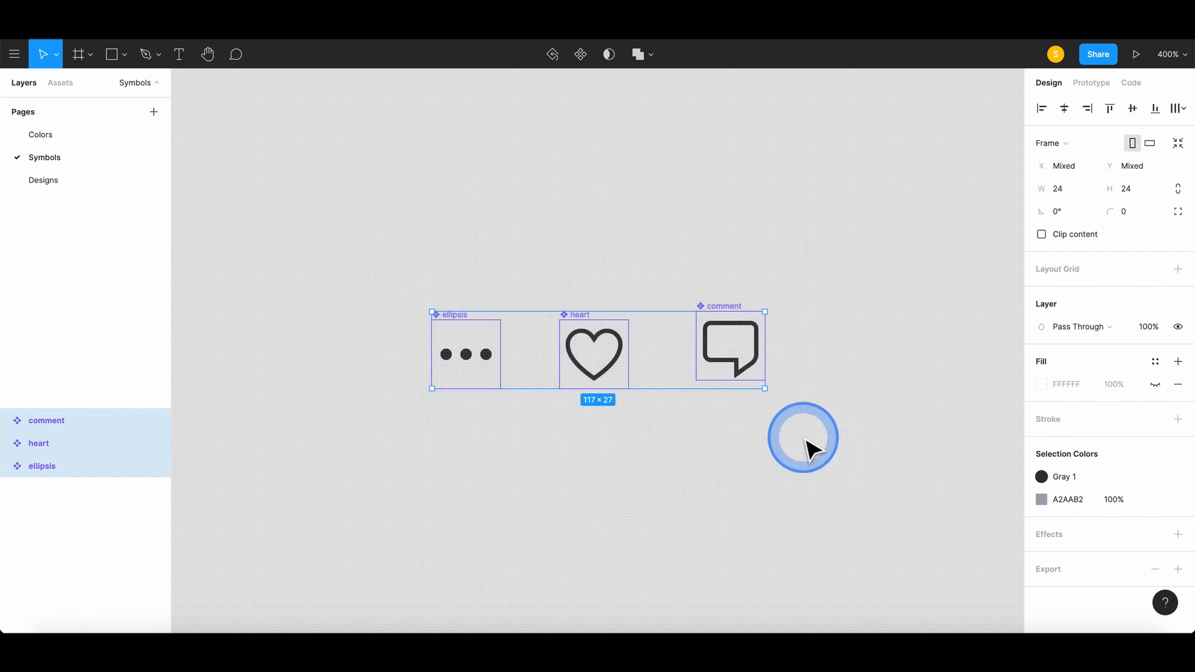
left_click(53, 180)
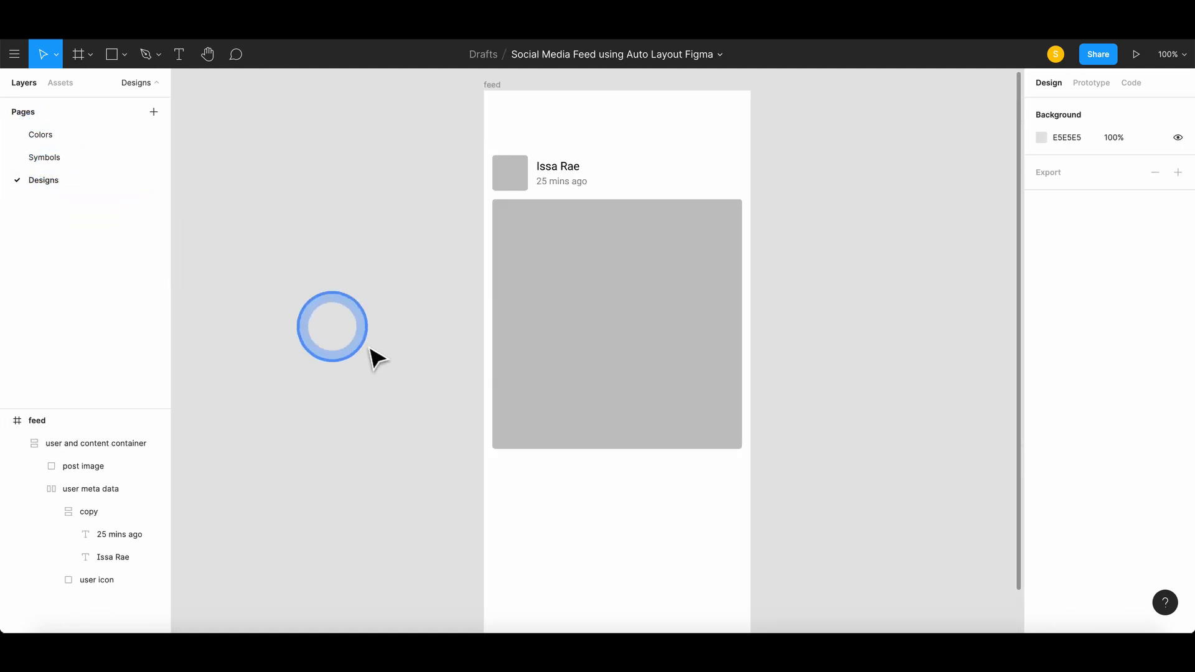
key("ctrl+v")
left_click_drag(594, 362, 553, 475)
Combine the three icons into a horizontal auto layout frame and reorder them as heart, comment, ellipsis
right_click(98, 468)
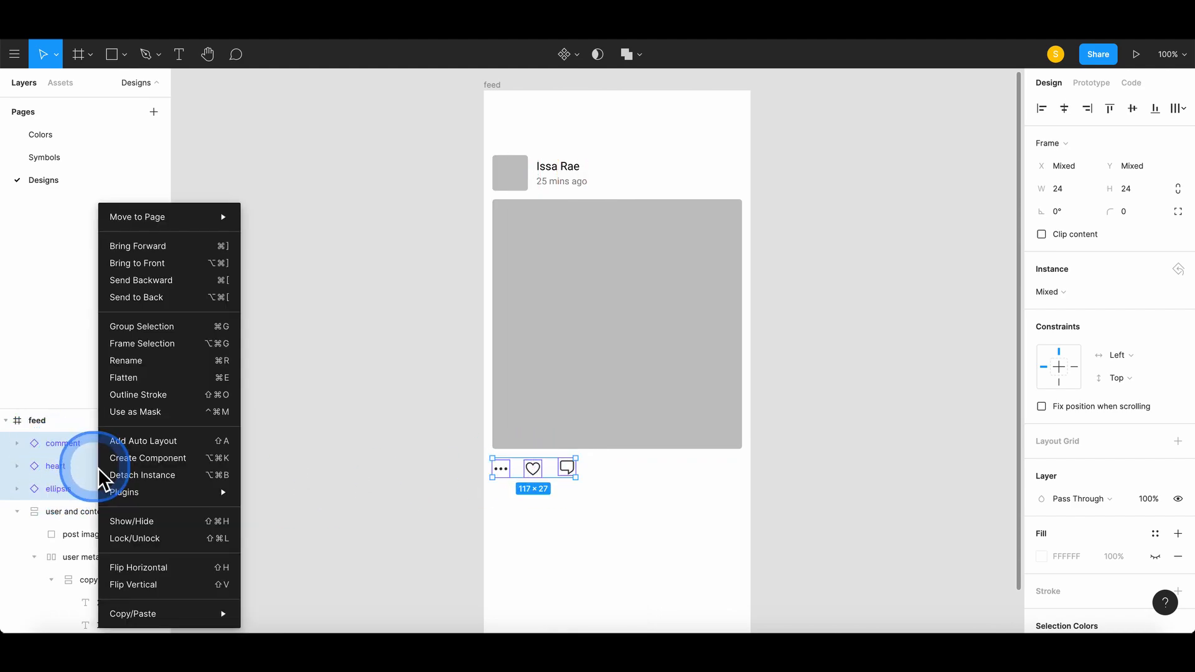
left_click(179, 443)
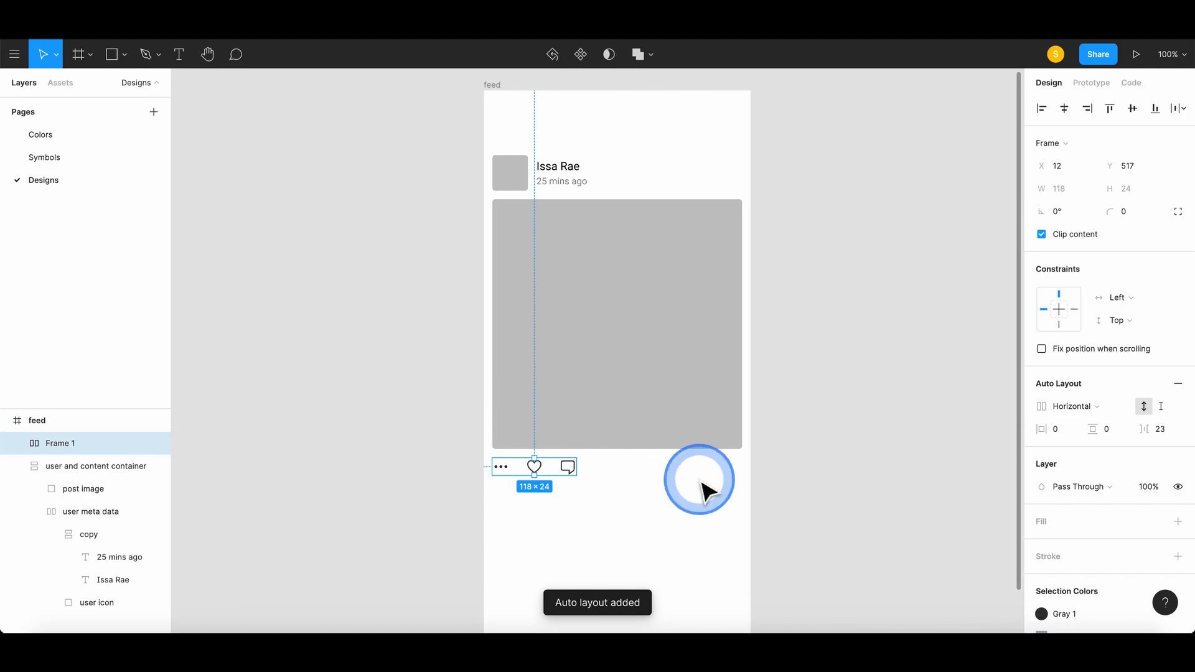
left_click(18, 443)
left_click(97, 468)
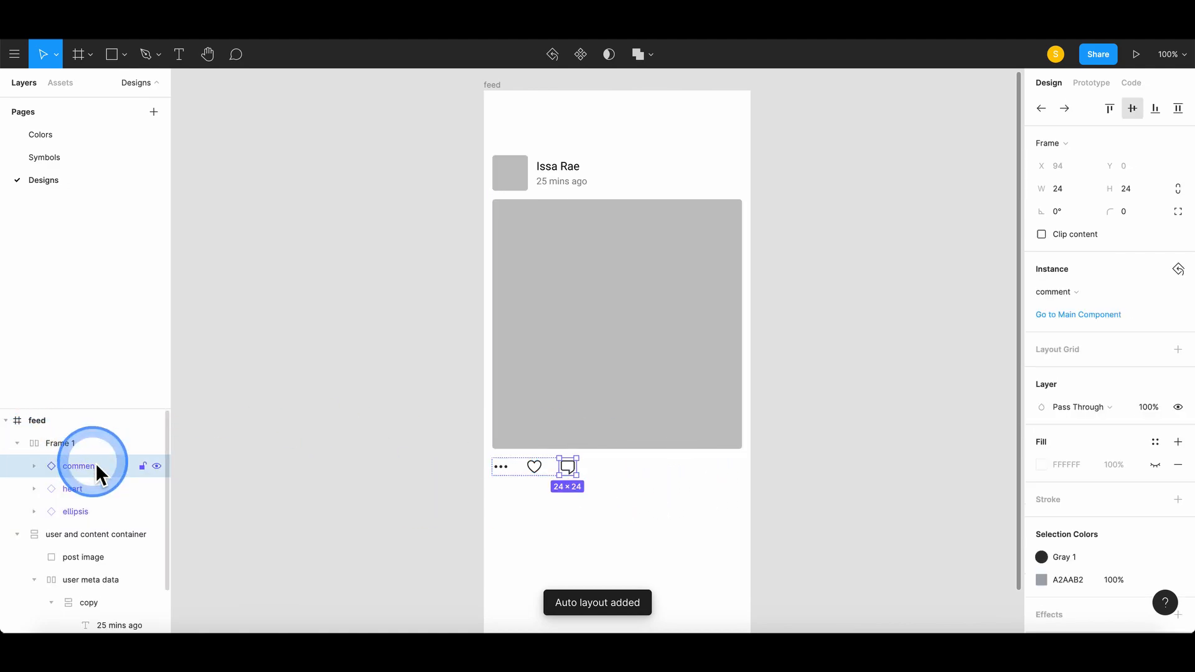
left_click(92, 508)
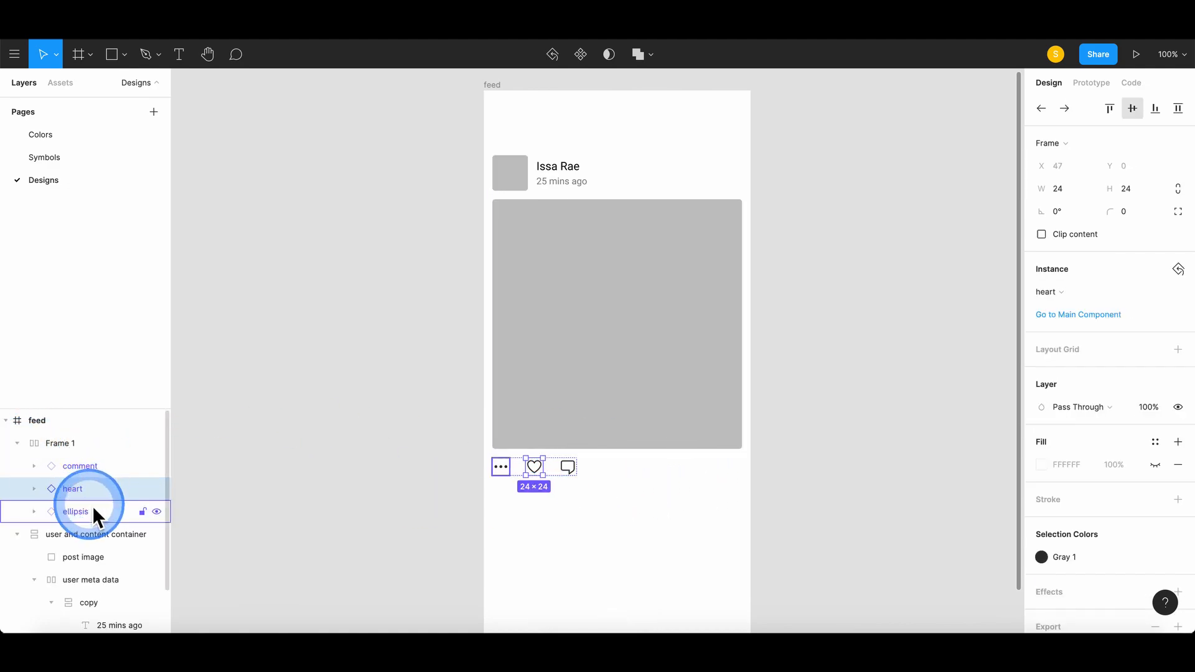
left_click_drag(98, 478, 98, 458)
left_click(591, 523)
Rename the icons' auto layout frame as "actions"
left_click(543, 477)
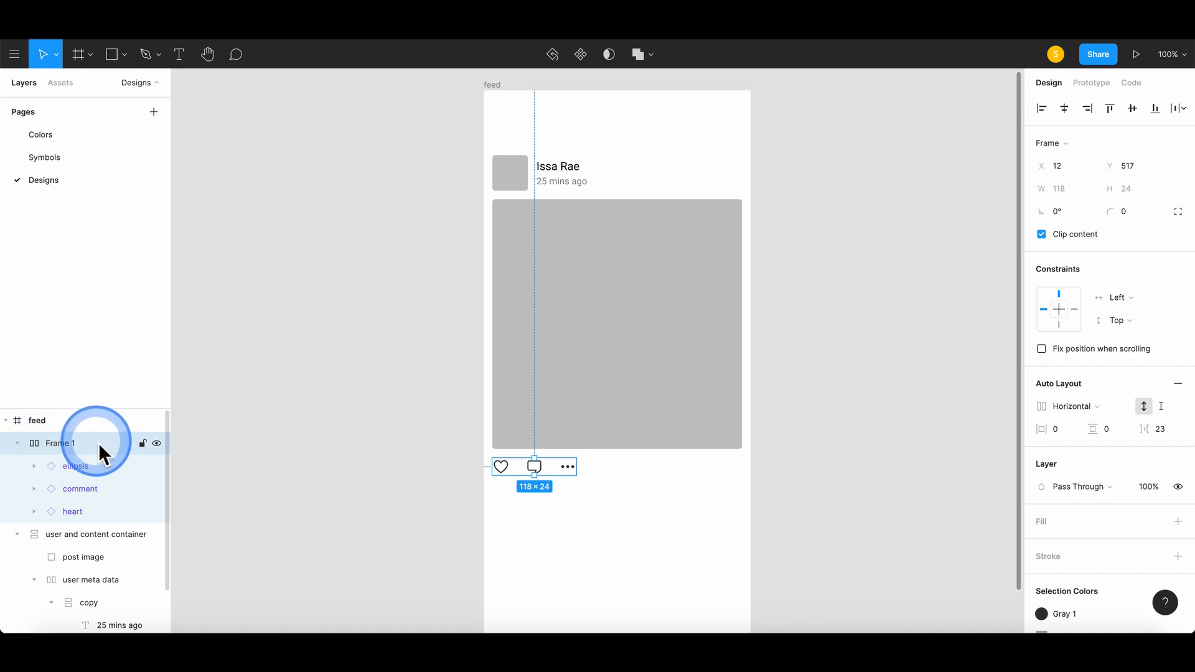
type("actions")
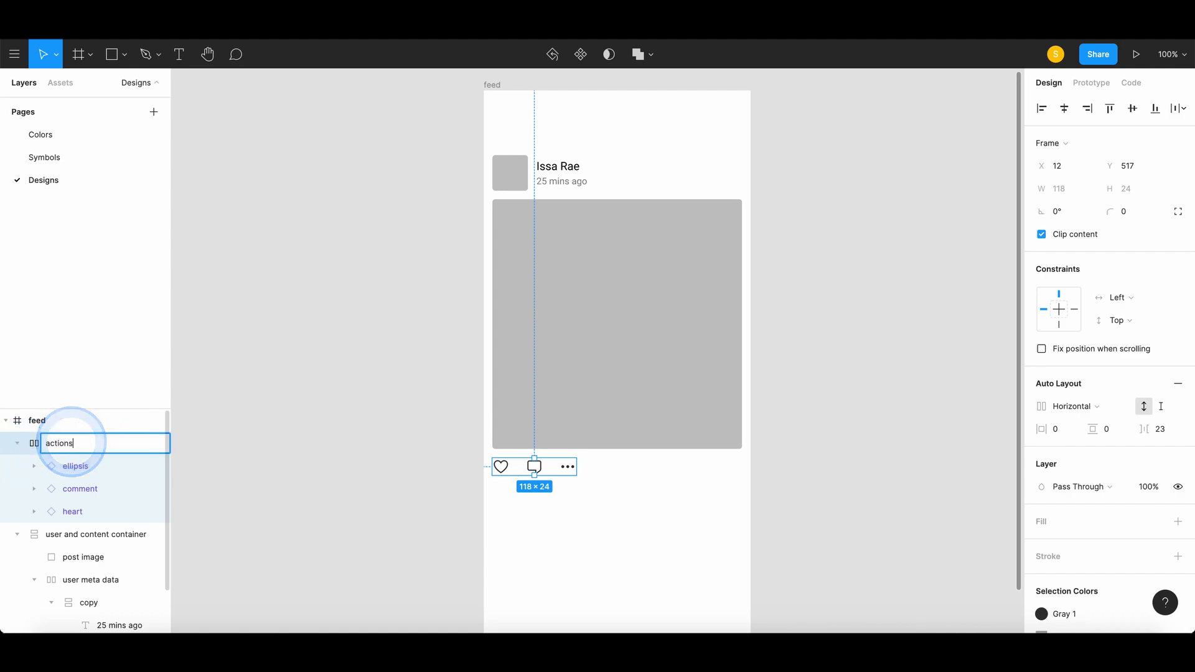
key("Return")
Collapse the actions and user and content container layers and combine both frames into a vertical auto layout frame
left_click(24, 445)
left_click(19, 467)
left_click(85, 465, "shift")
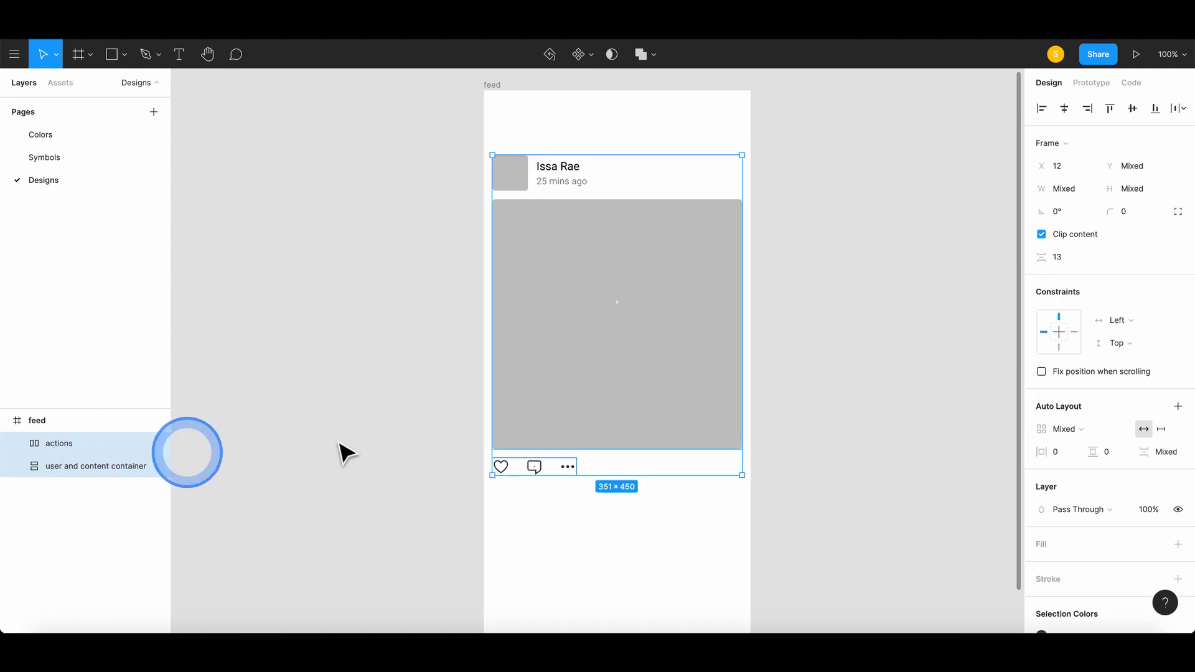
right_click(590, 377)
left_click(644, 447)
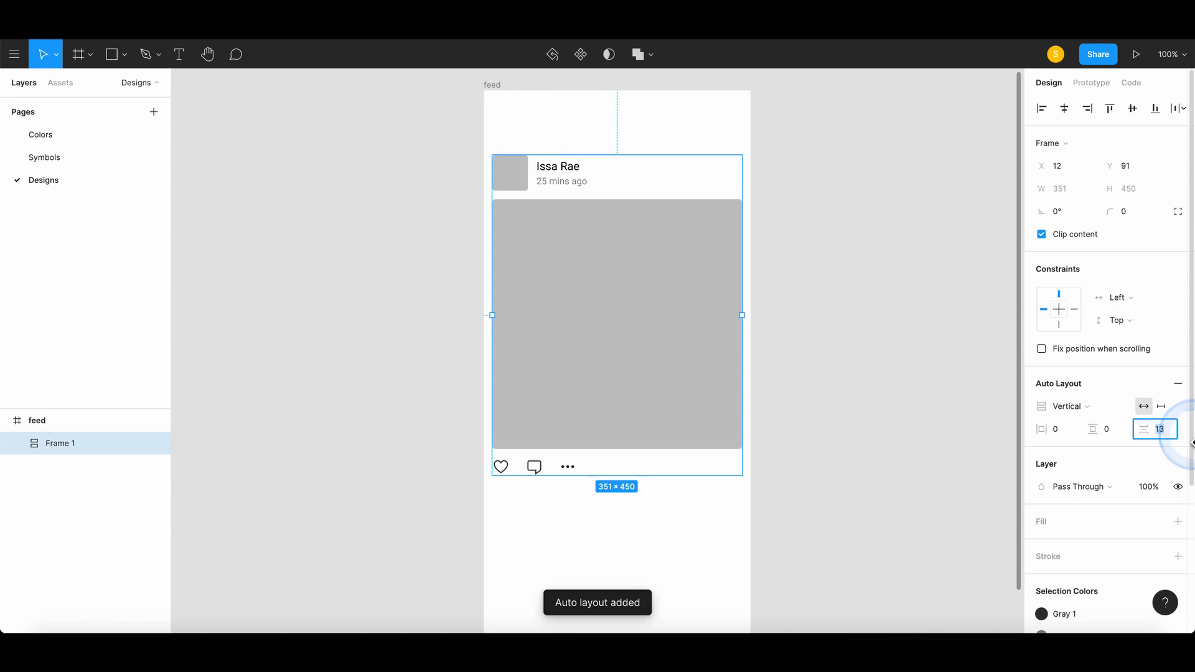
Set the spacing between the content container and the actions row to 12
key("Down")
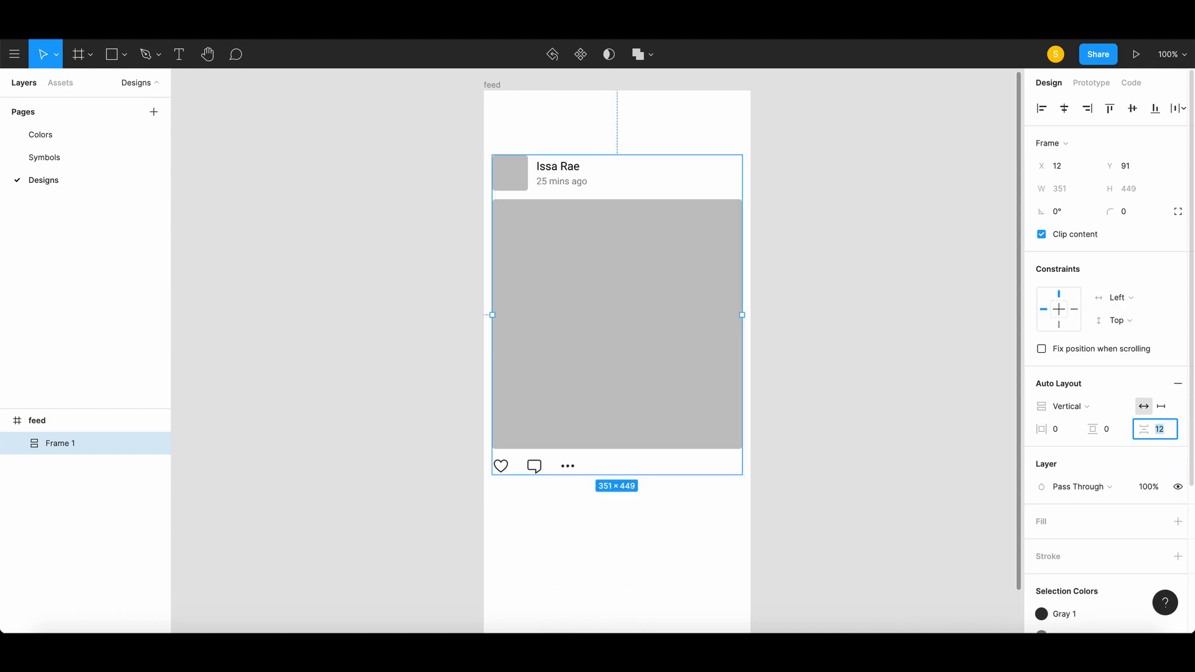
left_click(899, 424)
left_click_drag(823, 392, 813, 387)
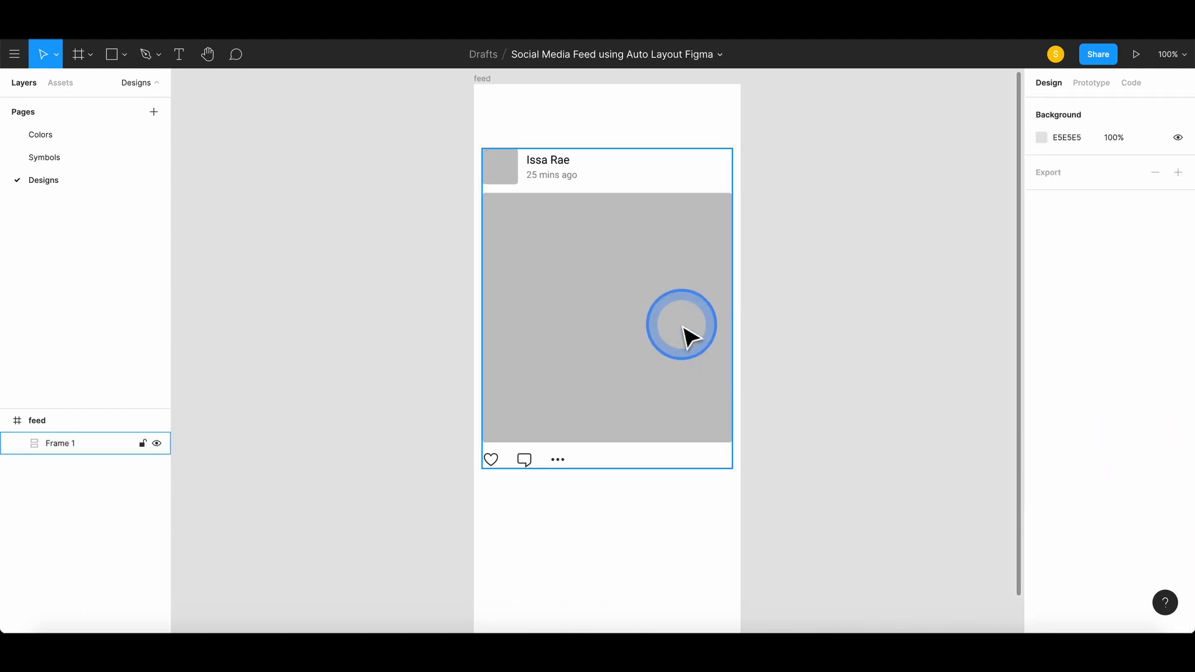
Apply the Gray 6 color style to the feed frame's fill
left_click(688, 333)
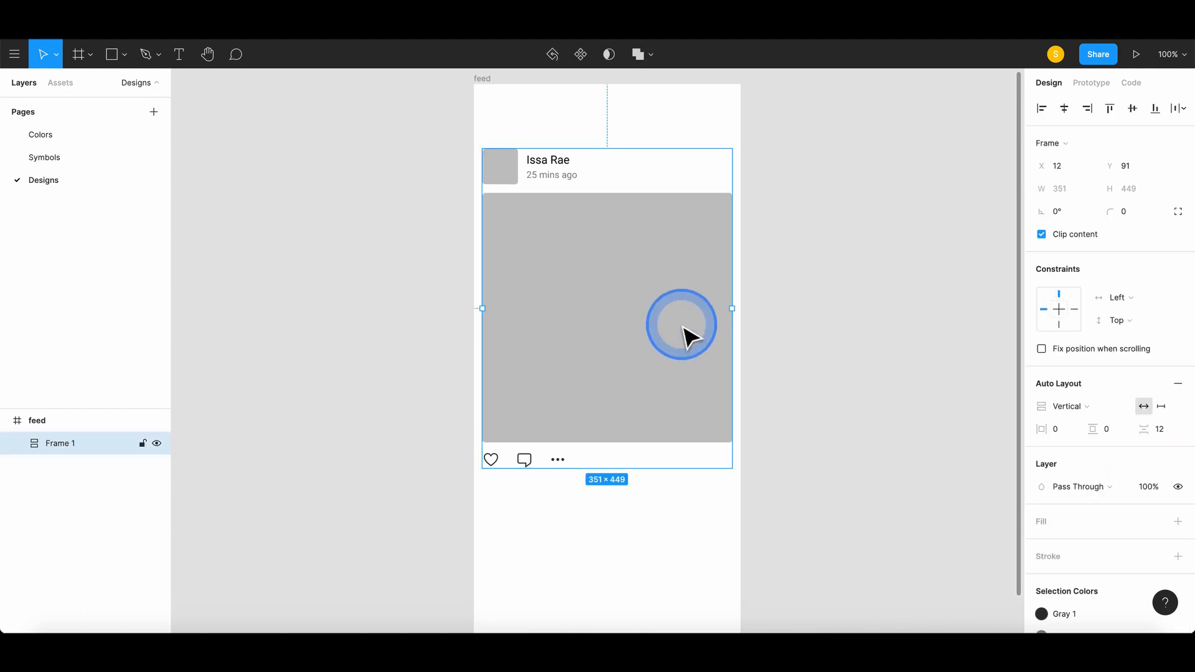
left_click(487, 84)
left_click(1155, 396)
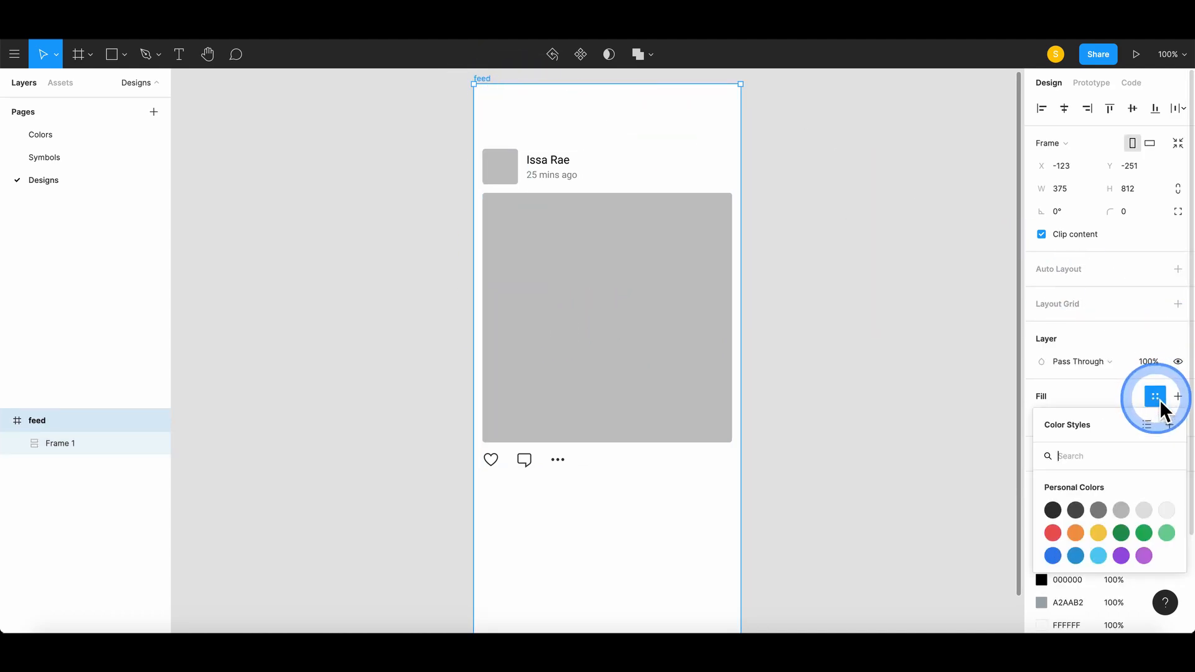
left_click(1167, 511)
left_click(867, 267)
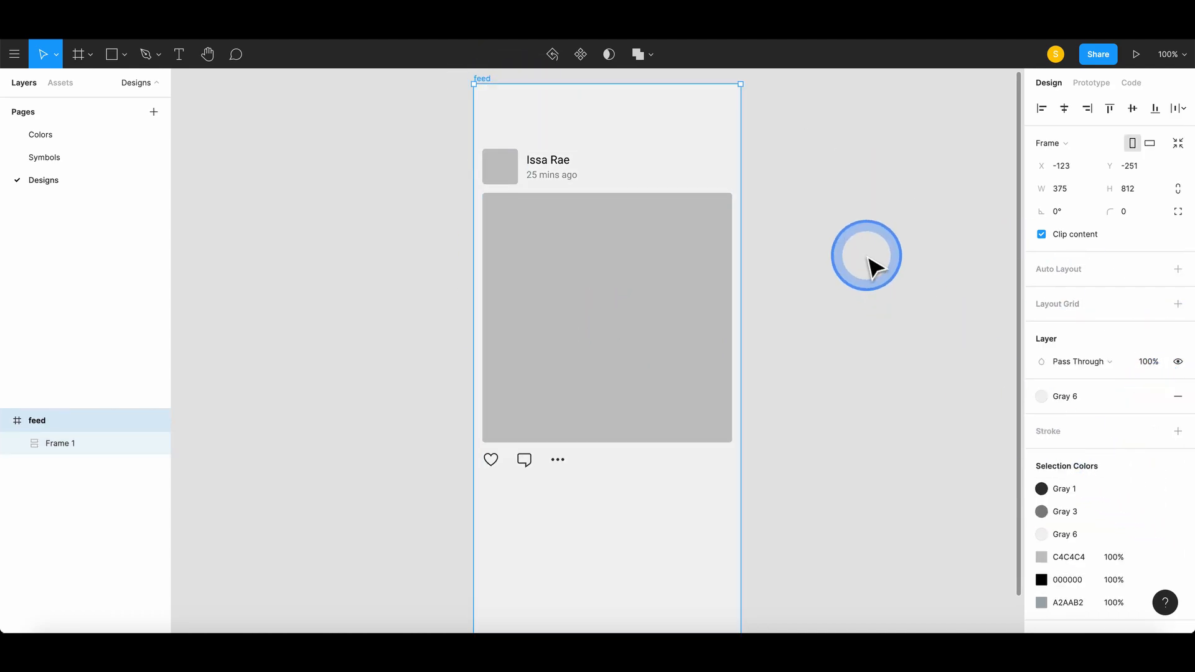
Add a white FFFFFF fill to the auto layout frame that holds the whole post
left_click(667, 246)
left_click(1155, 521)
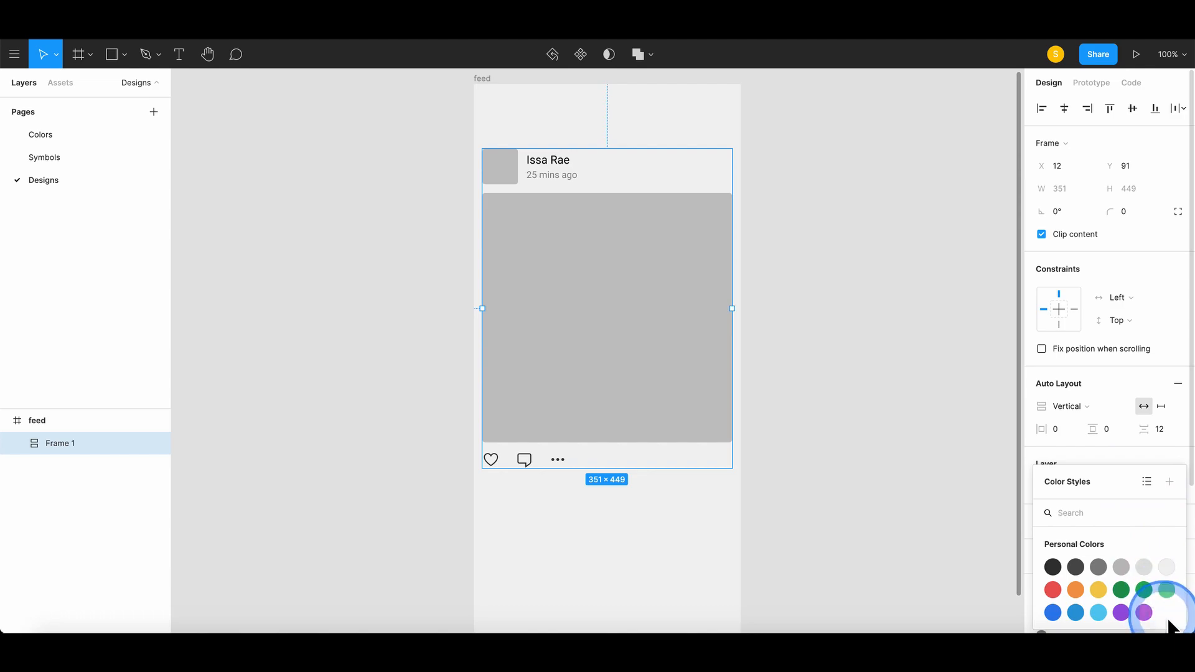
left_click(1127, 453)
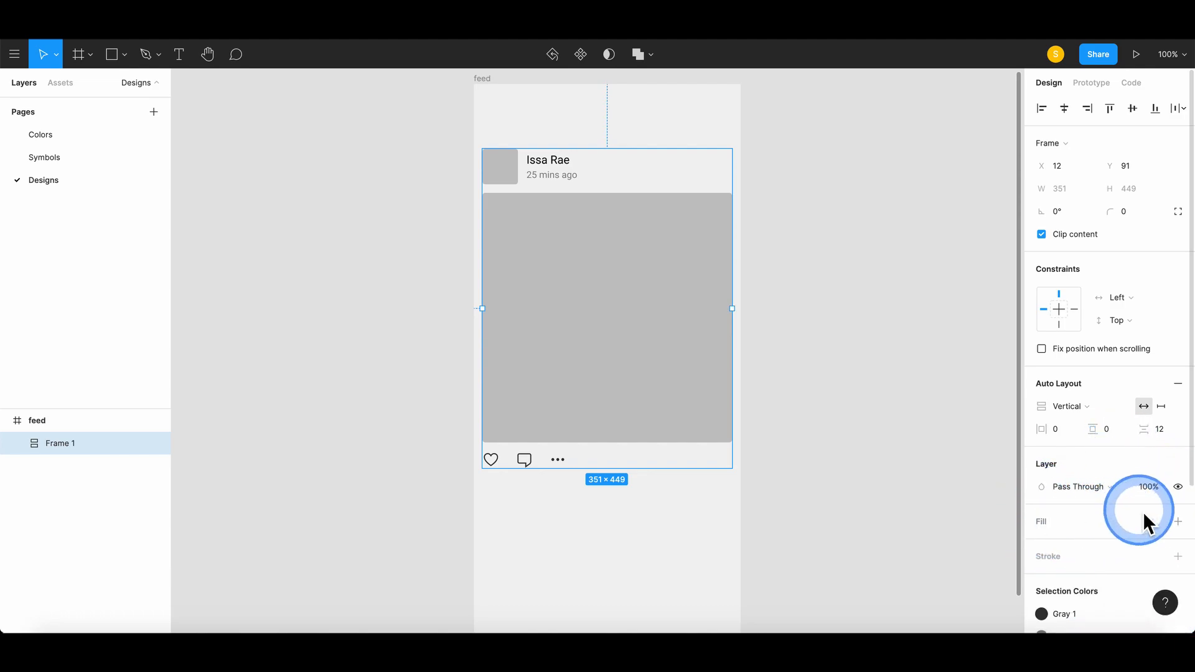
left_click(1177, 521)
left_click(812, 341)
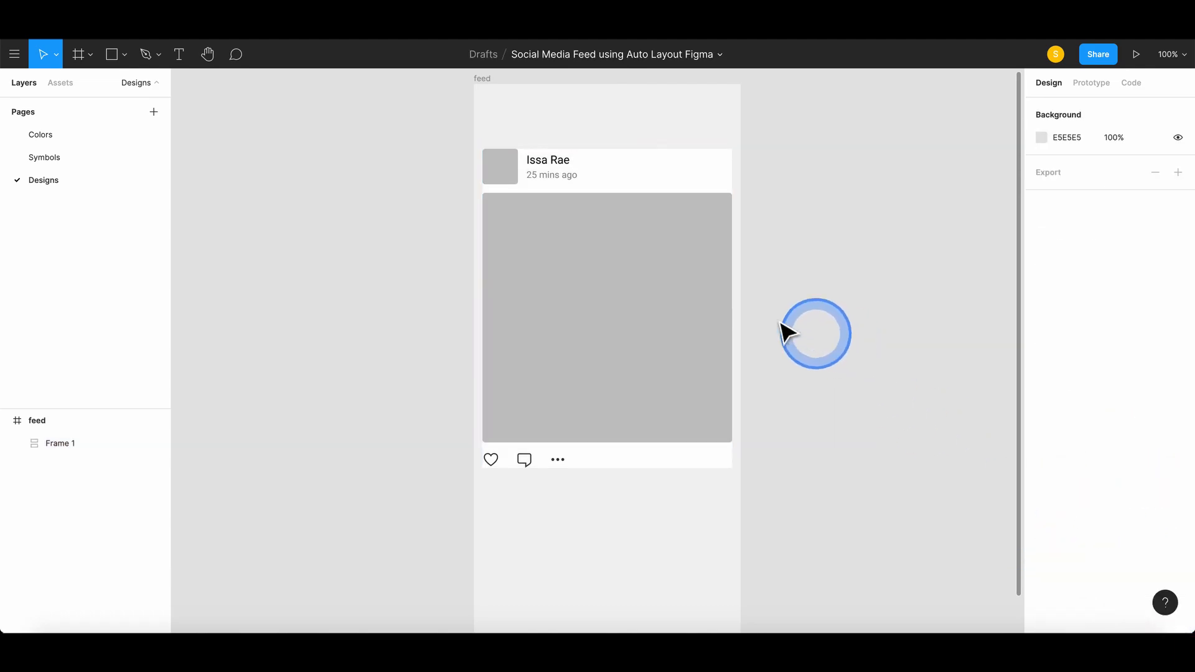
Set the post frame's horizontal and vertical auto layout padding to 20
left_click(658, 286)
left_click(1065, 430)
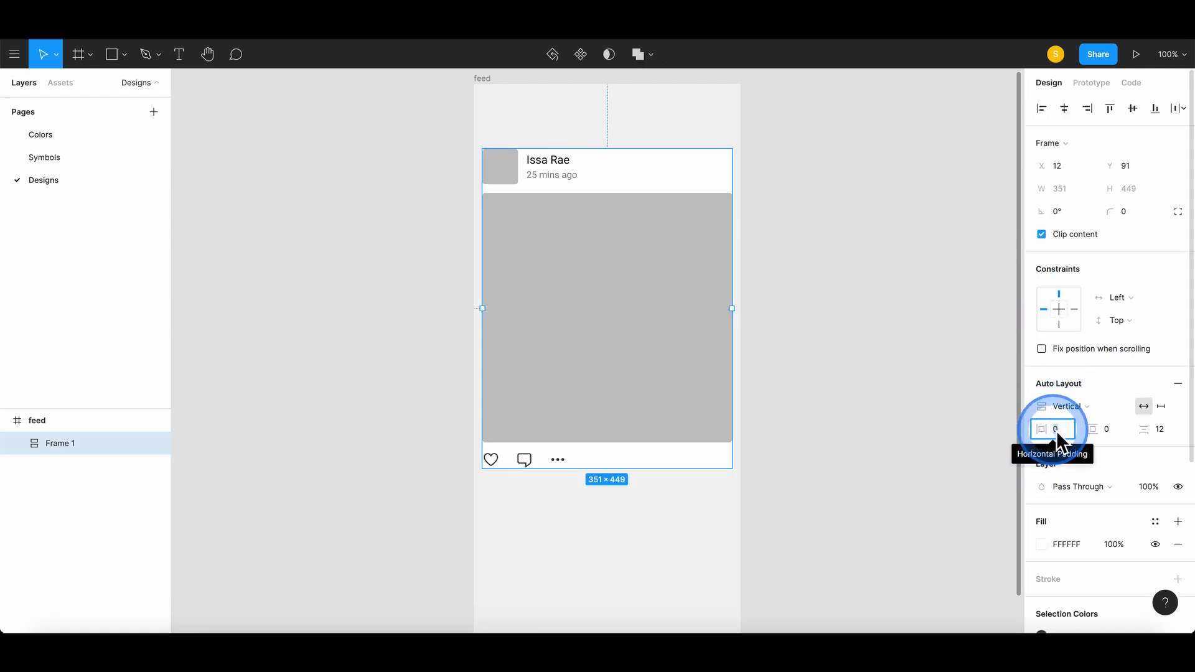
left_click(1061, 429)
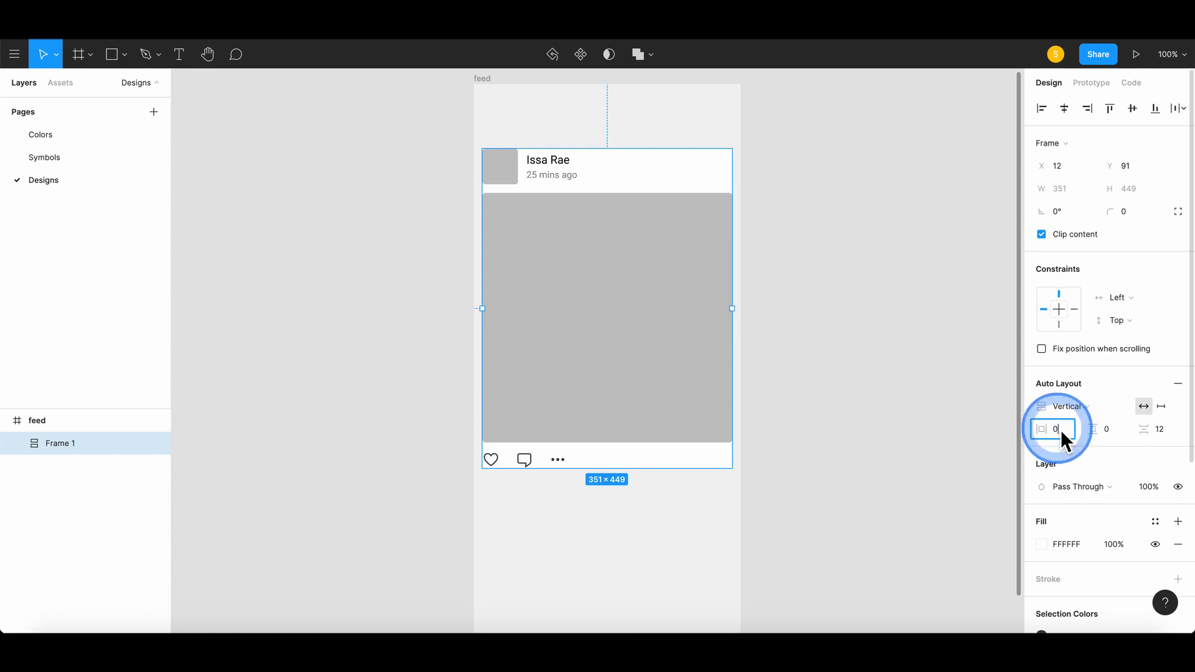
type("20")
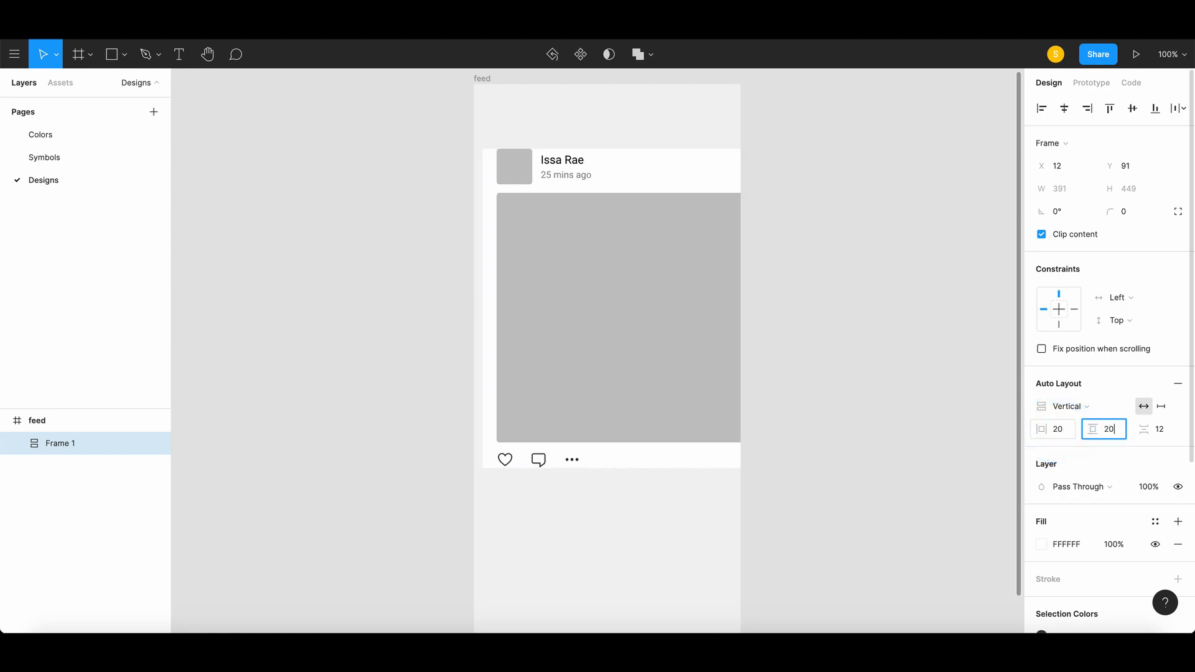
key("Return")
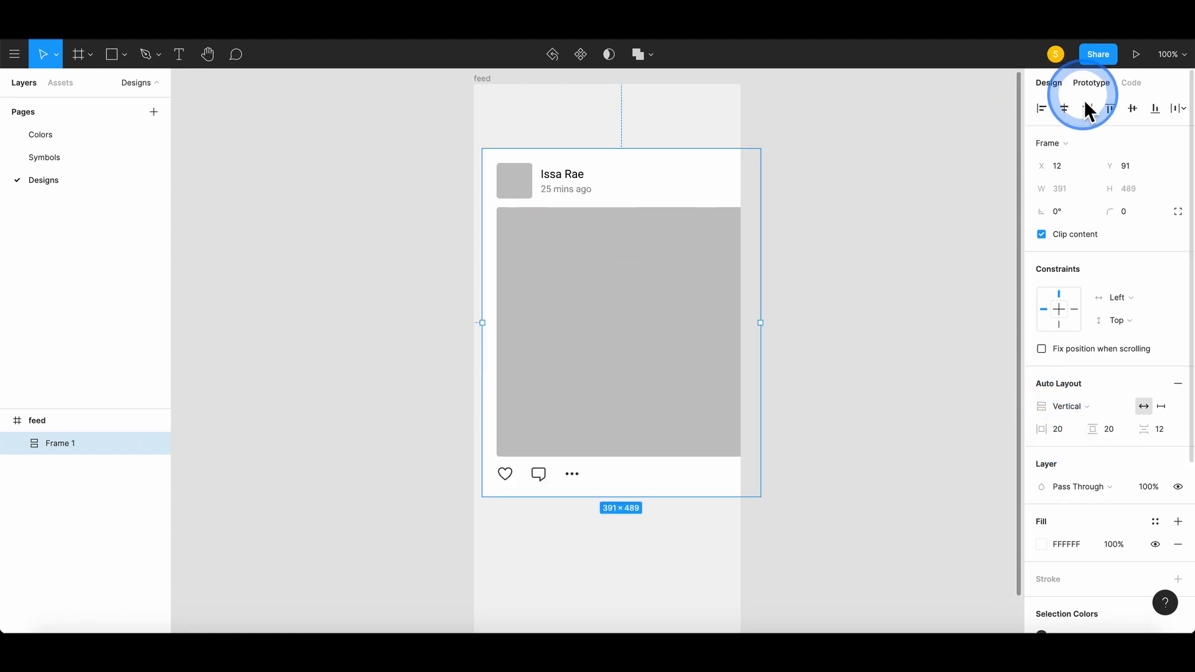
Centre the post frame horizontally in the feed frame and narrow it to a width of 375
left_click(1062, 109)
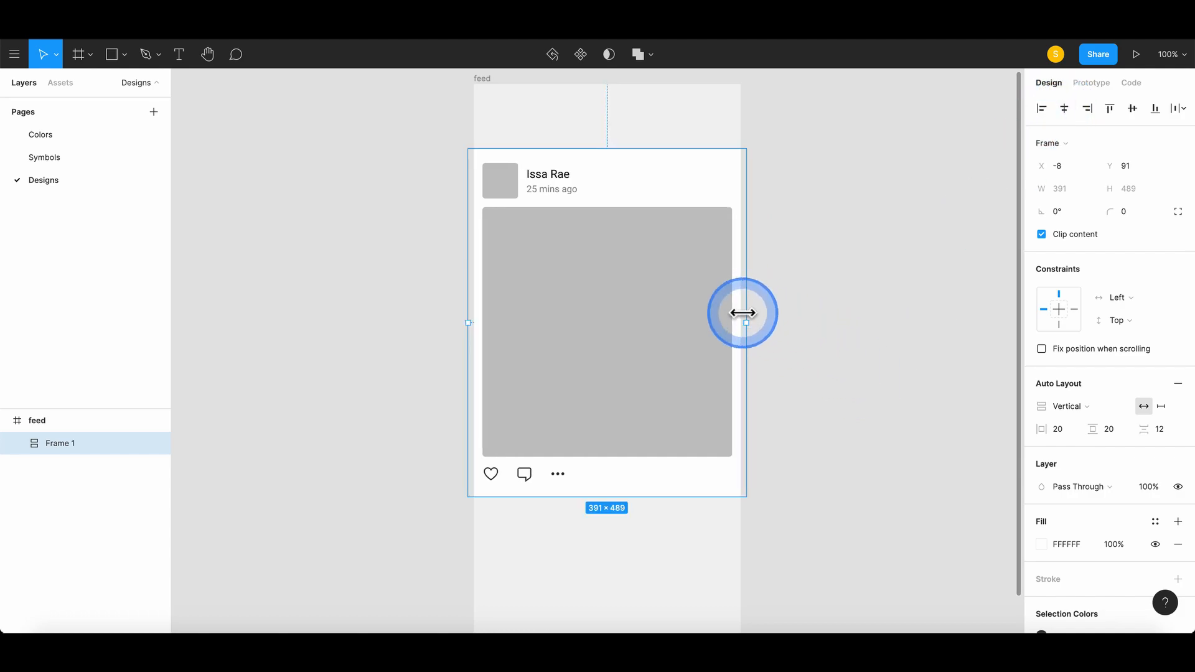
left_click_drag(746, 316, 740, 318)
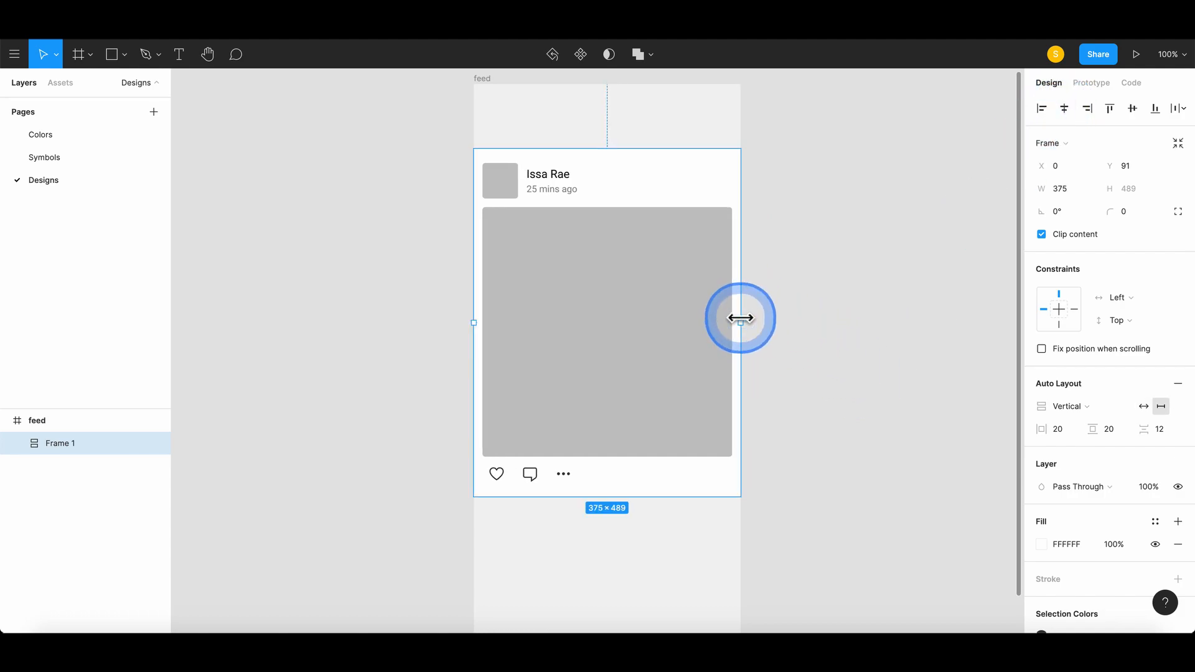
left_click(787, 320)
left_click(624, 322)
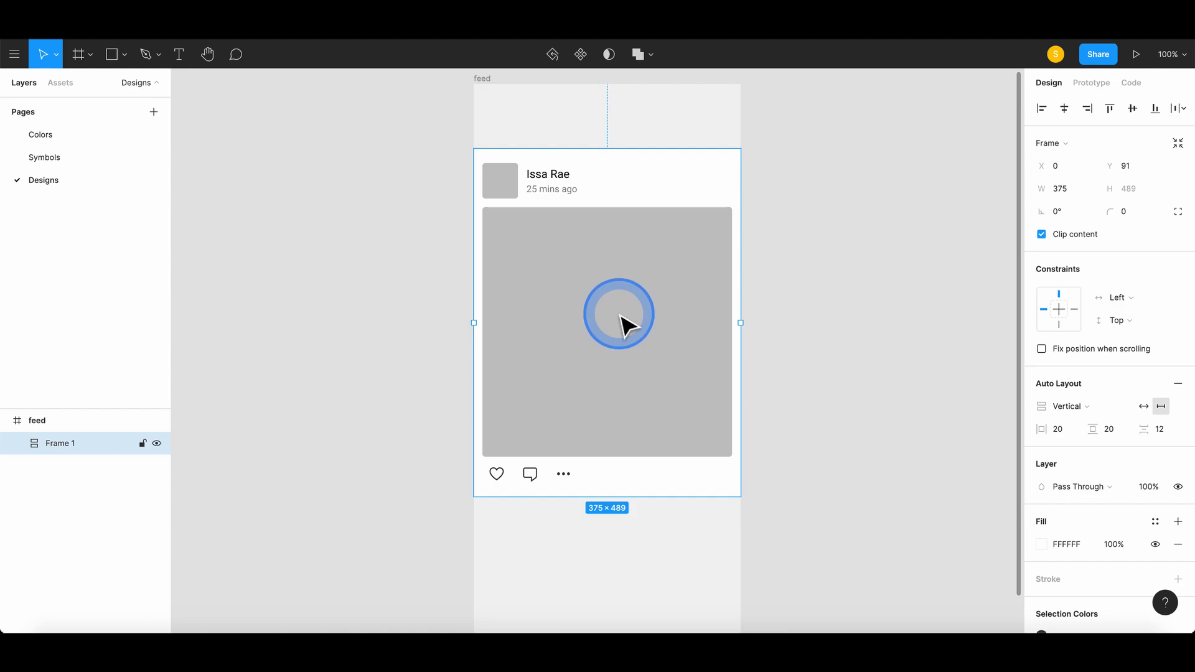
left_click(809, 397)
Change the fill type of the user icon square from solid to Image
left_click(502, 184)
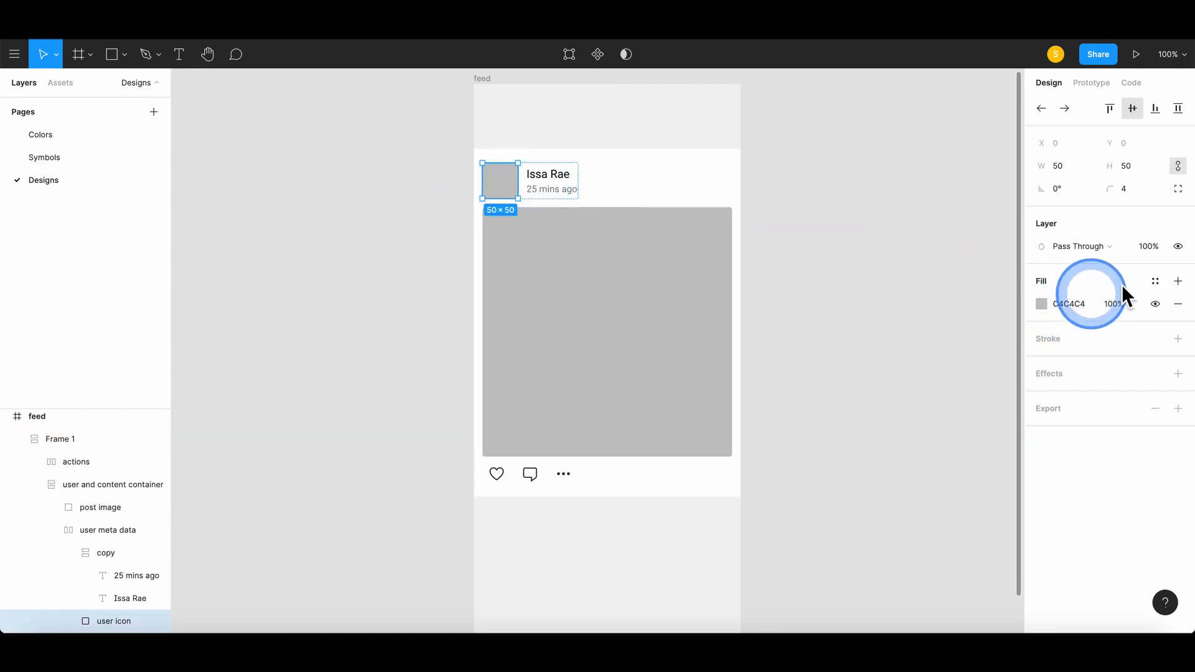
left_click(1158, 283)
left_click(1157, 283)
left_click(1080, 306)
left_click(1042, 303)
left_click(884, 262)
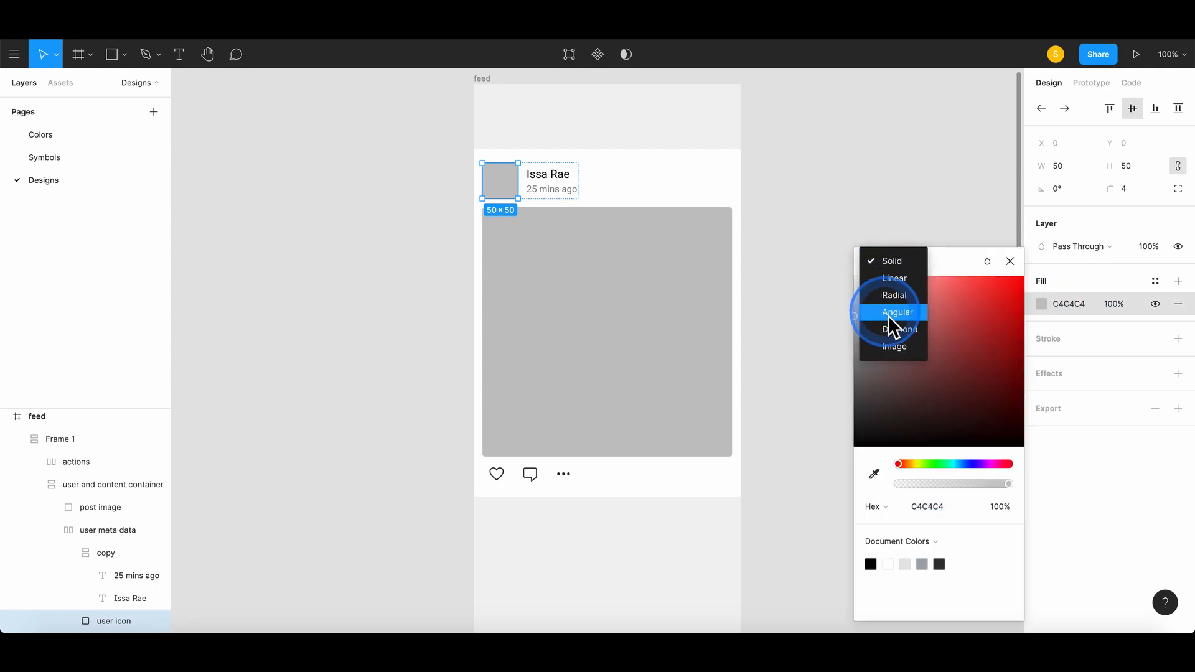
left_click(893, 346)
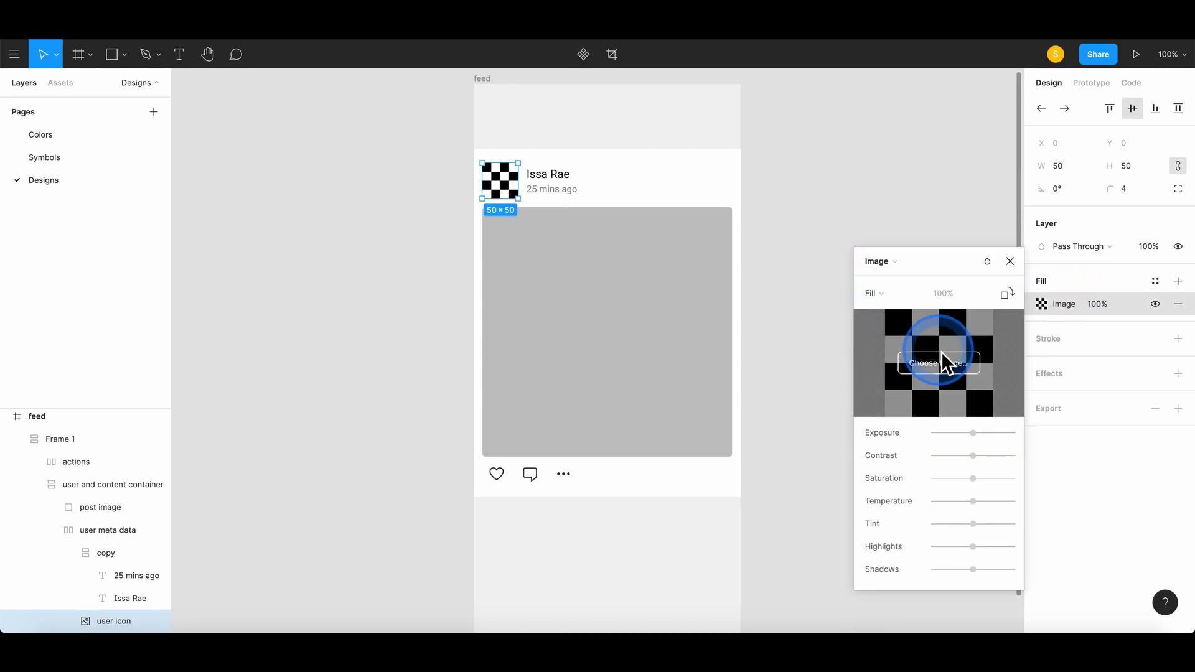
Load the user1 picture from the autolayout folder into the user icon's image fill
left_click(949, 367)
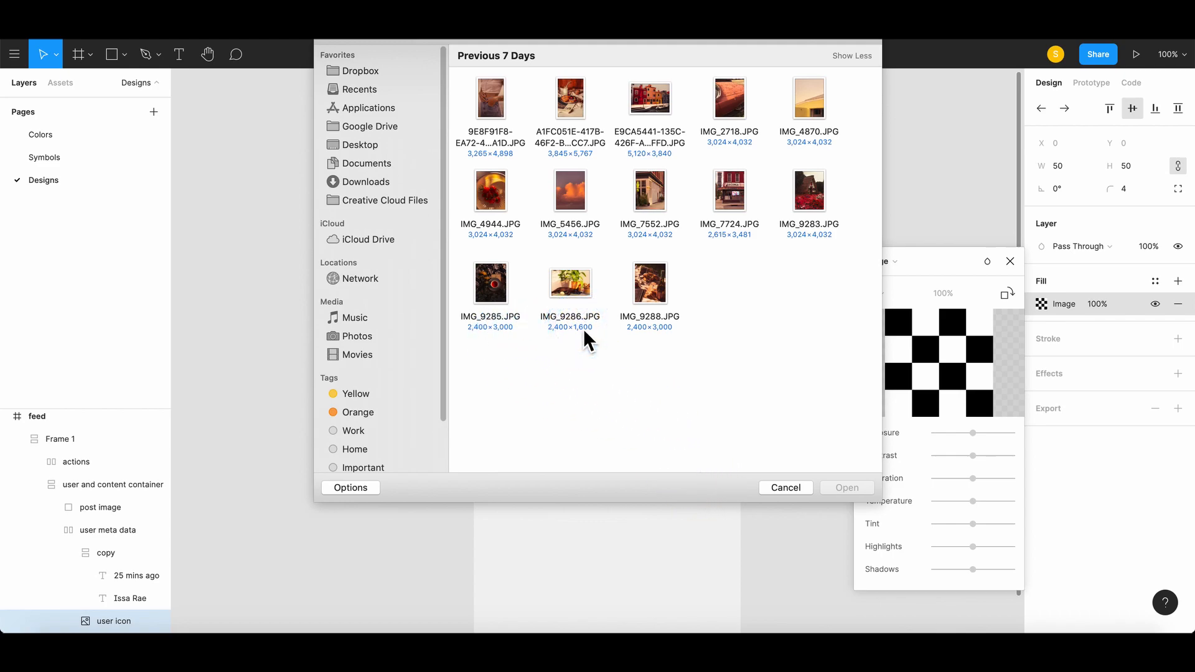
left_click(775, 489)
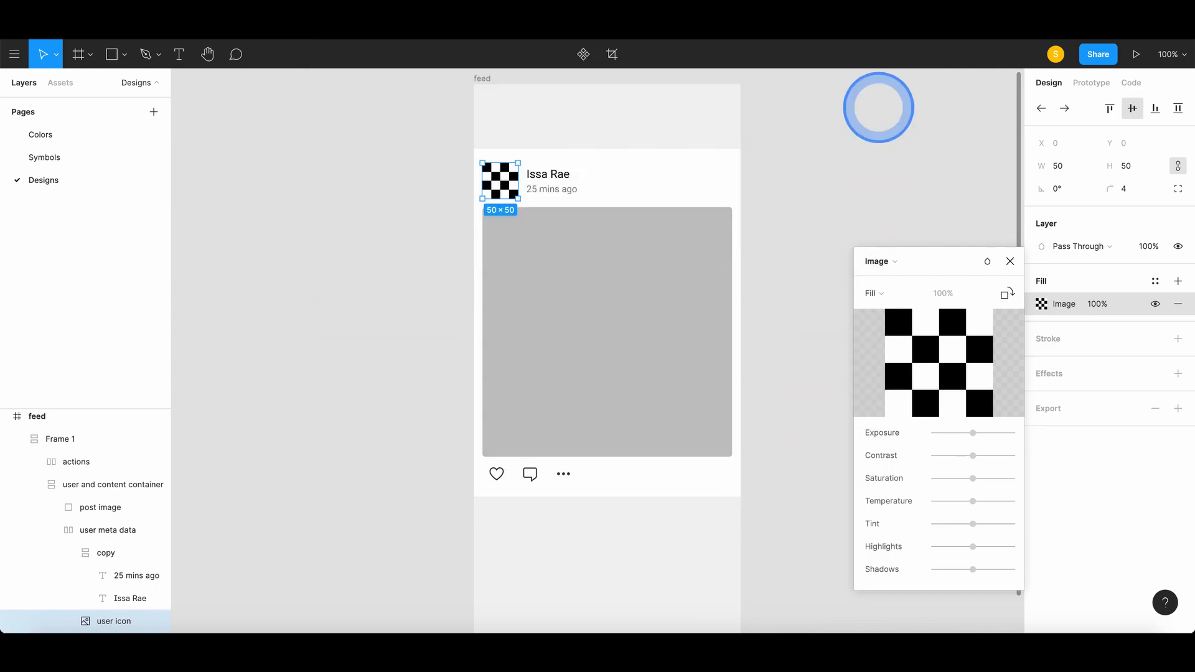
left_click(940, 370)
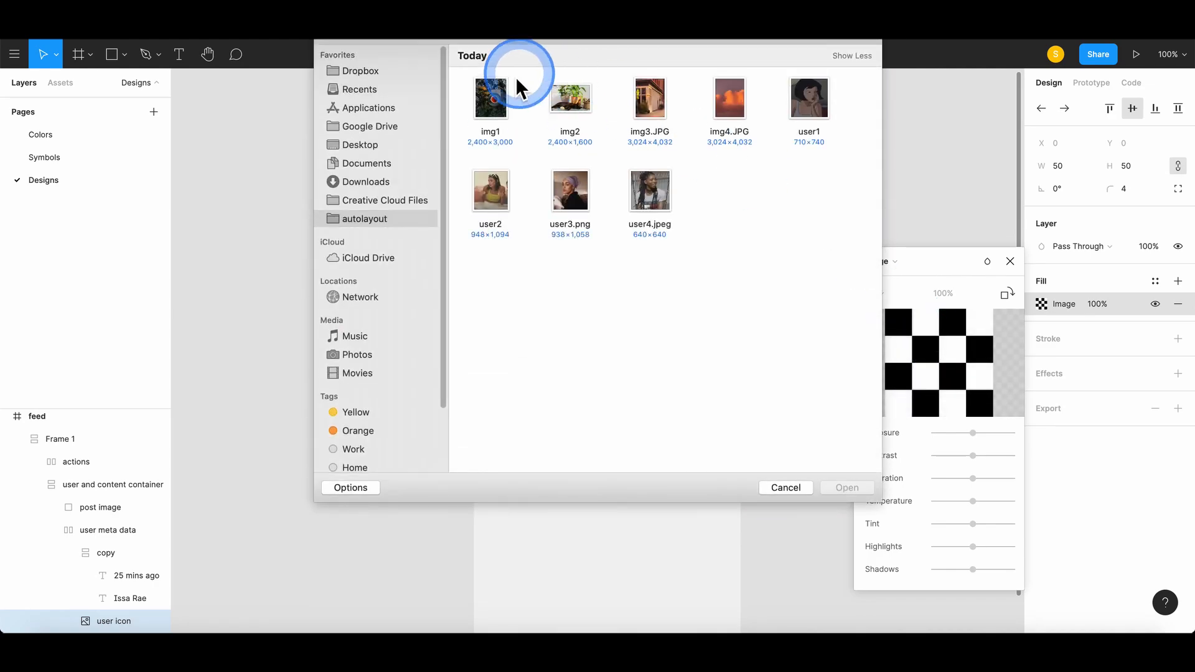
left_click(809, 103)
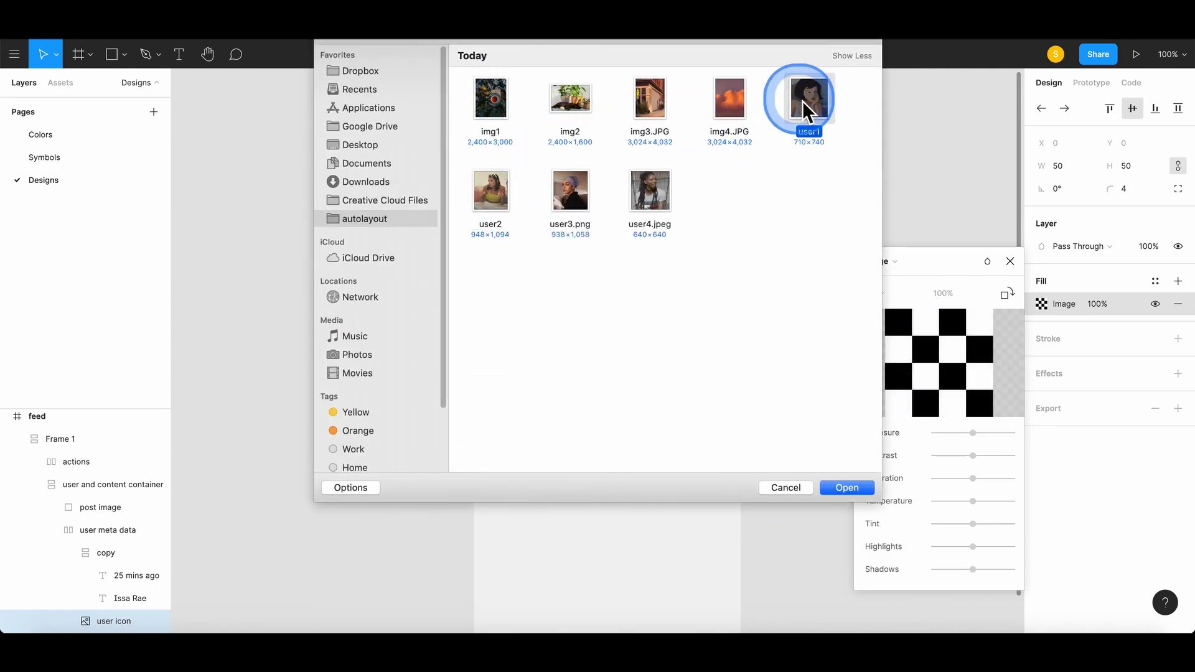
left_click(844, 486)
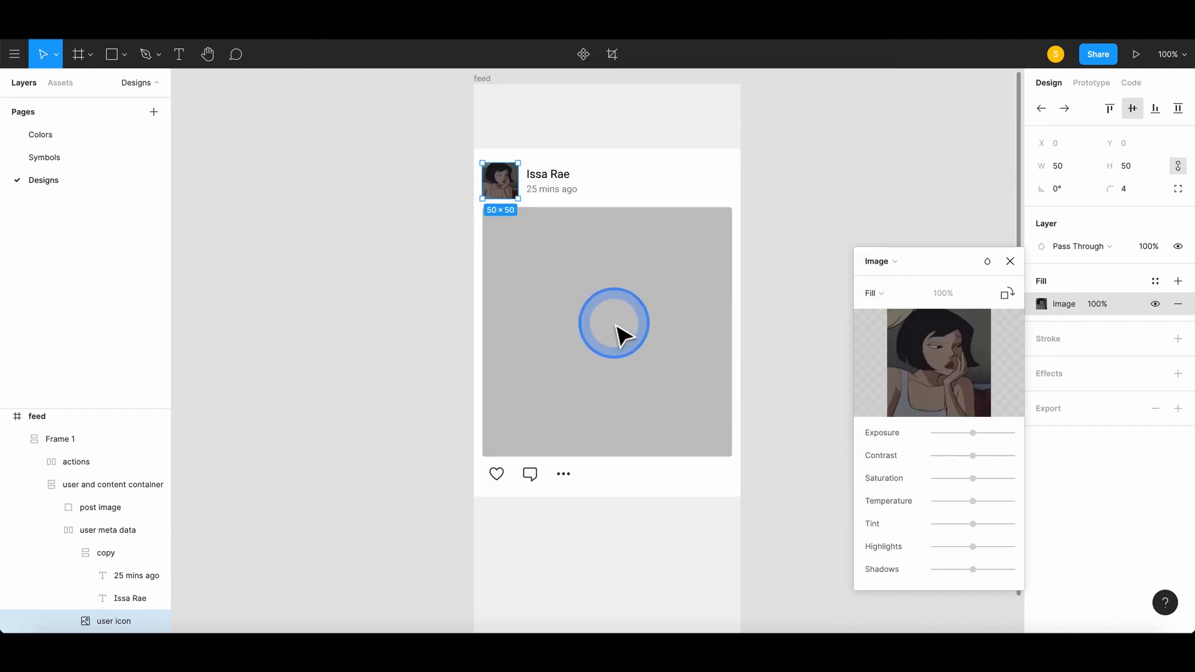
left_click(1010, 261)
Change the post image rectangle's fill to Image and load the img1 picture into it
left_click(665, 264)
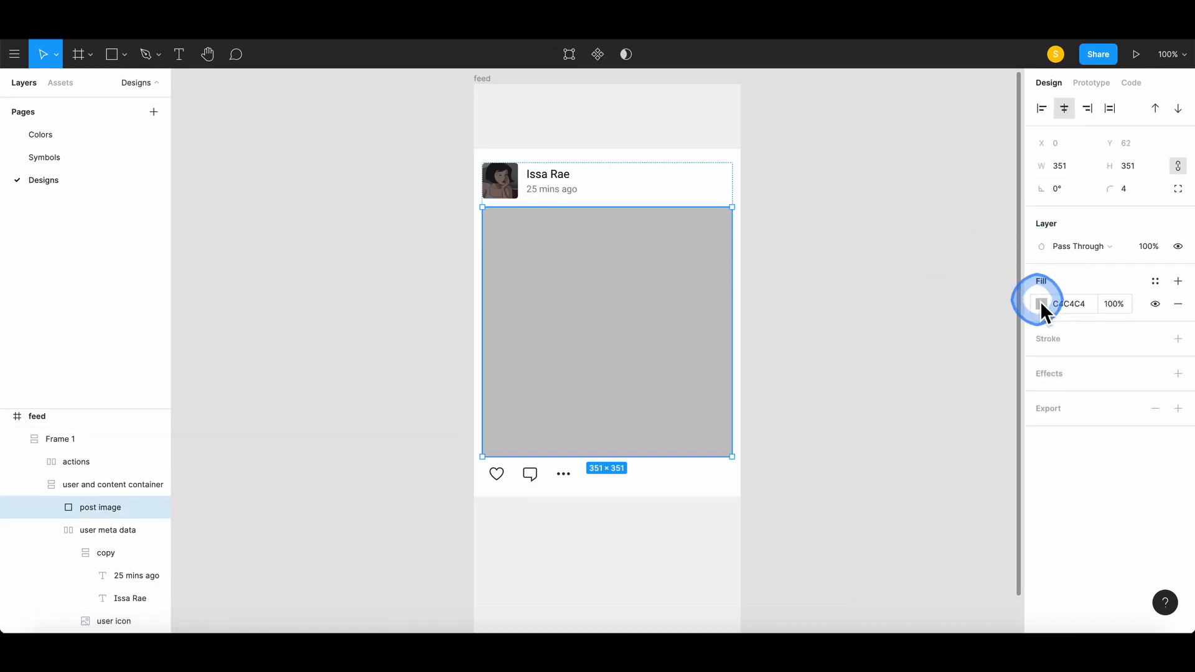
left_click(1041, 304)
left_click(876, 261)
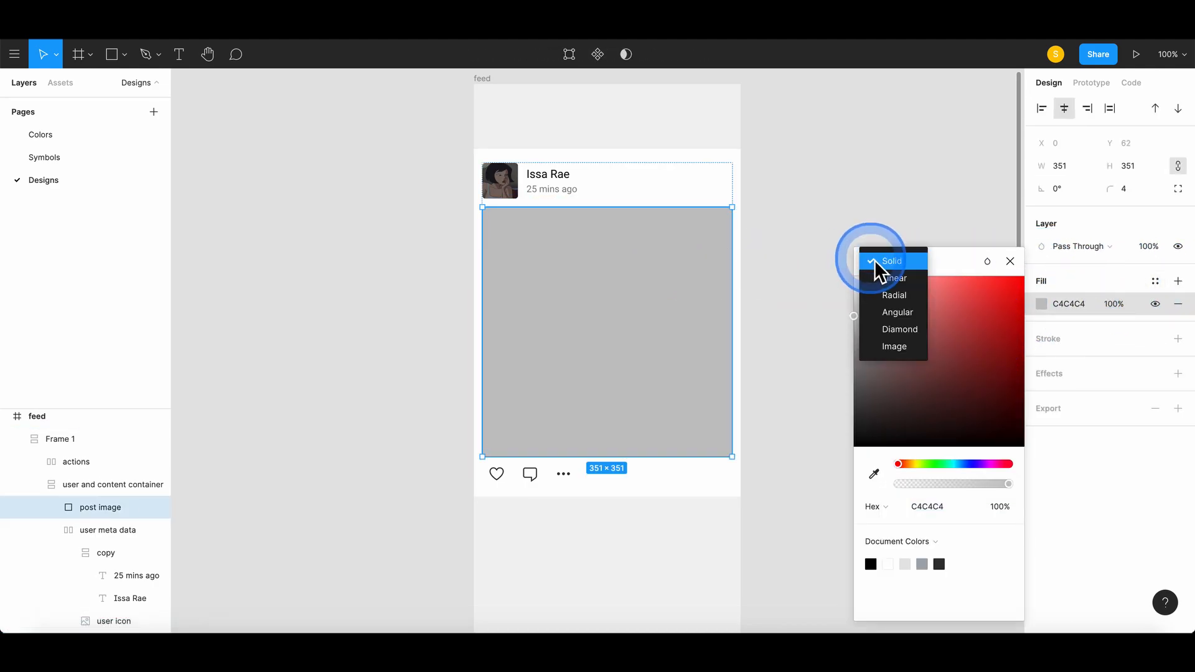
left_click(894, 346)
left_click(941, 363)
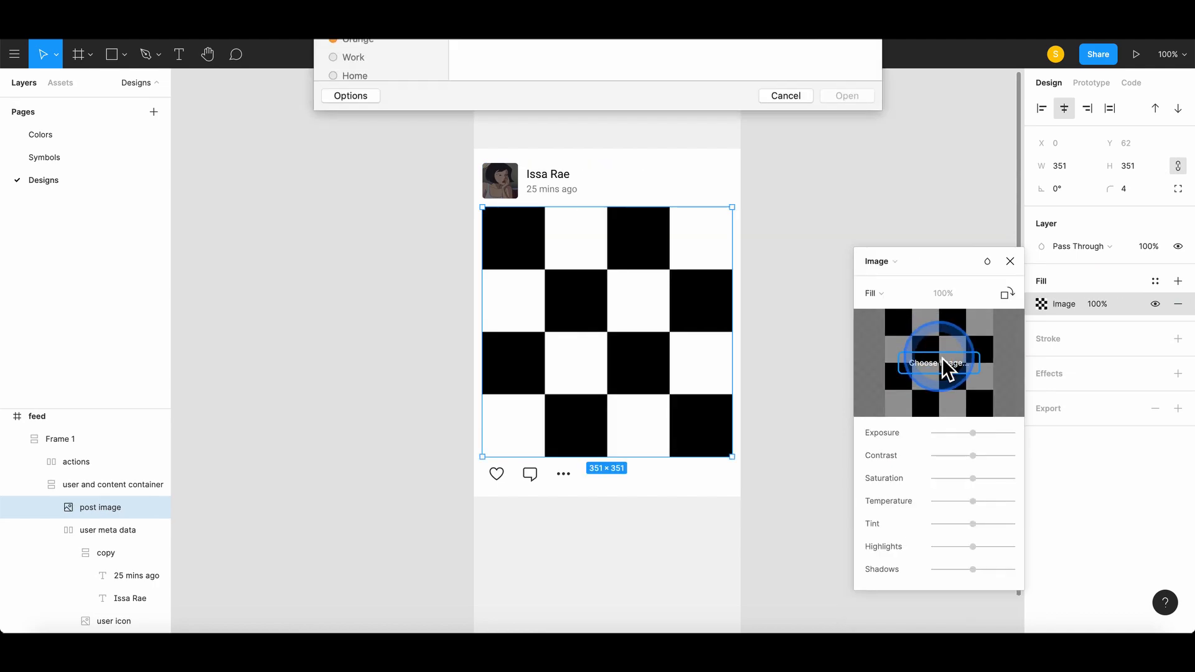
left_click(490, 98)
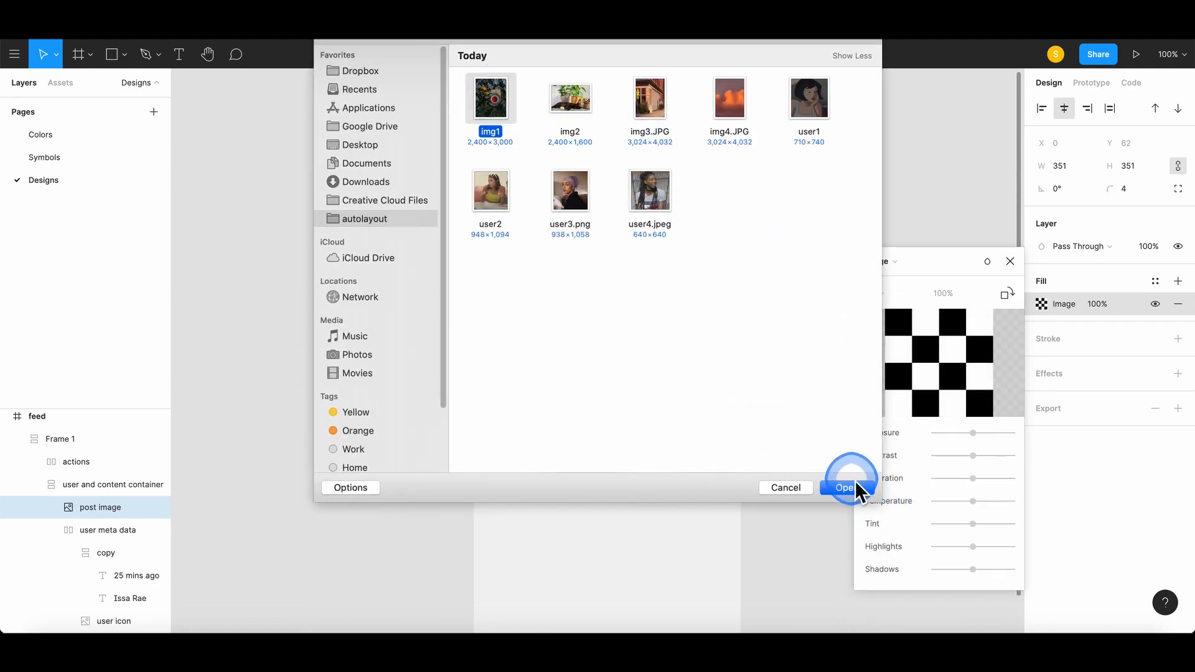
left_click(856, 488)
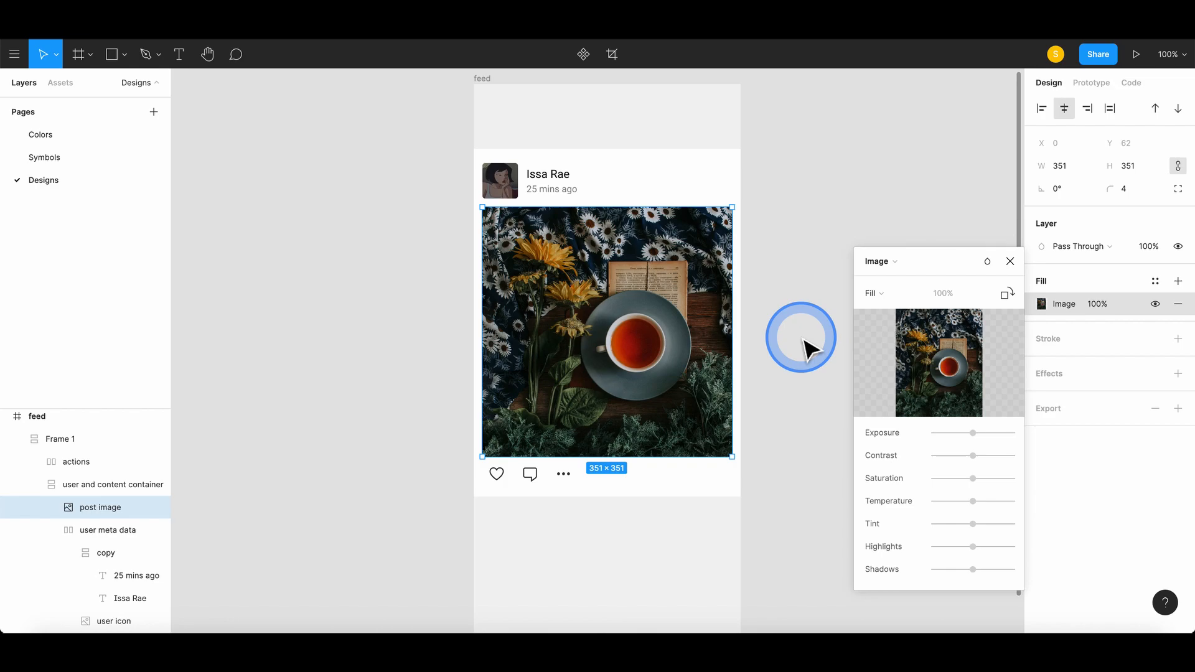
Extend the post image's lower edge downward to a height of about 433
left_click(674, 399)
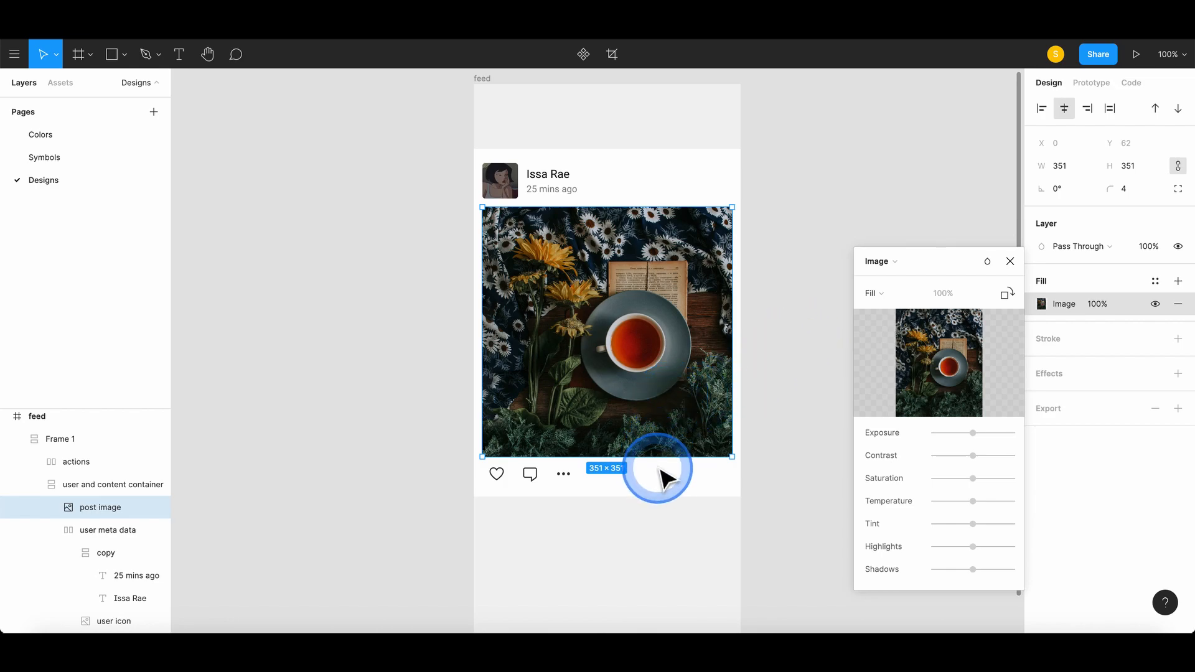
left_click_drag(657, 465, 657, 523)
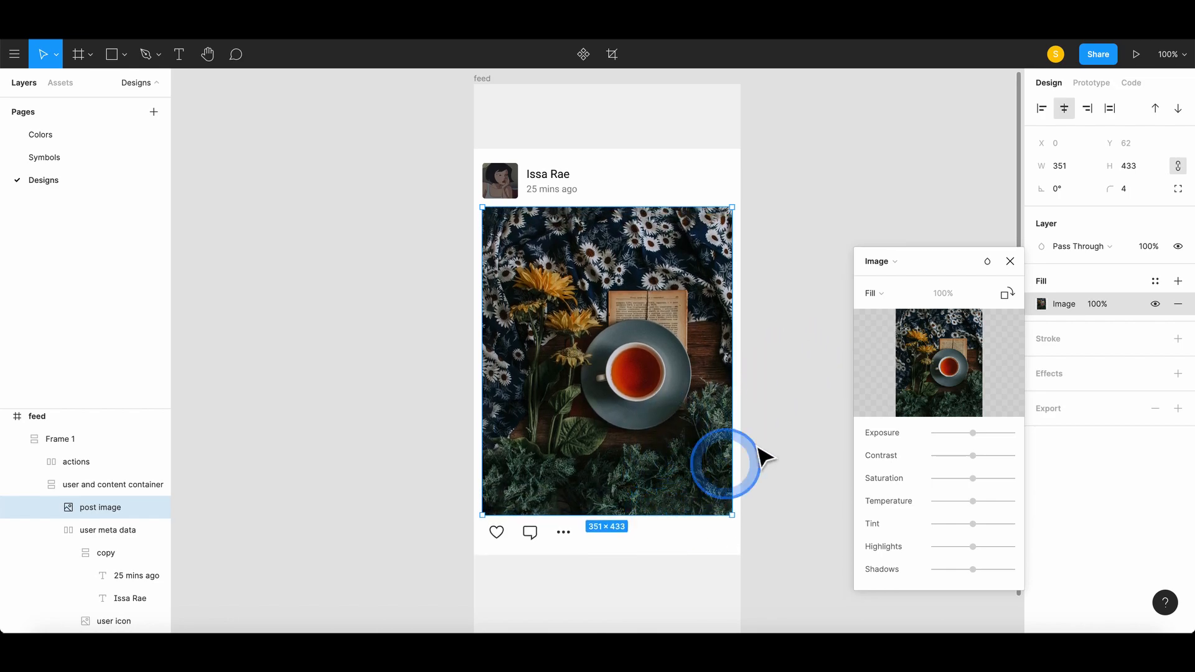
left_click(1010, 261)
left_click(893, 392)
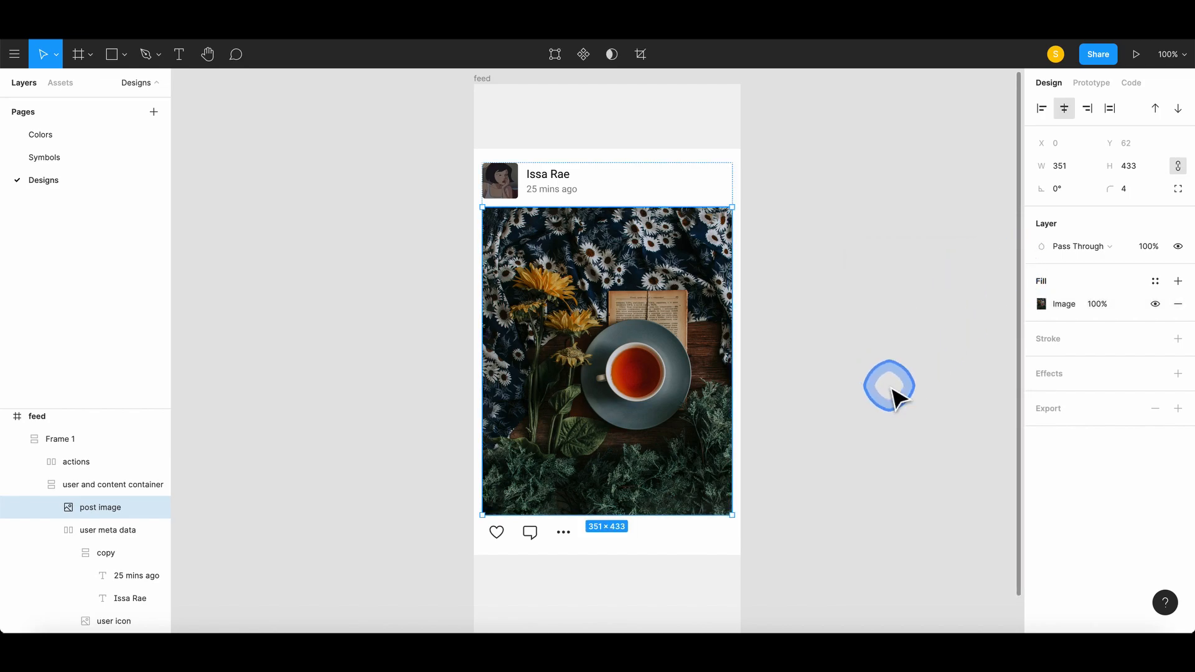
Rename the whole post's auto layout frame as "post" and collapse its layers
left_click(65, 443)
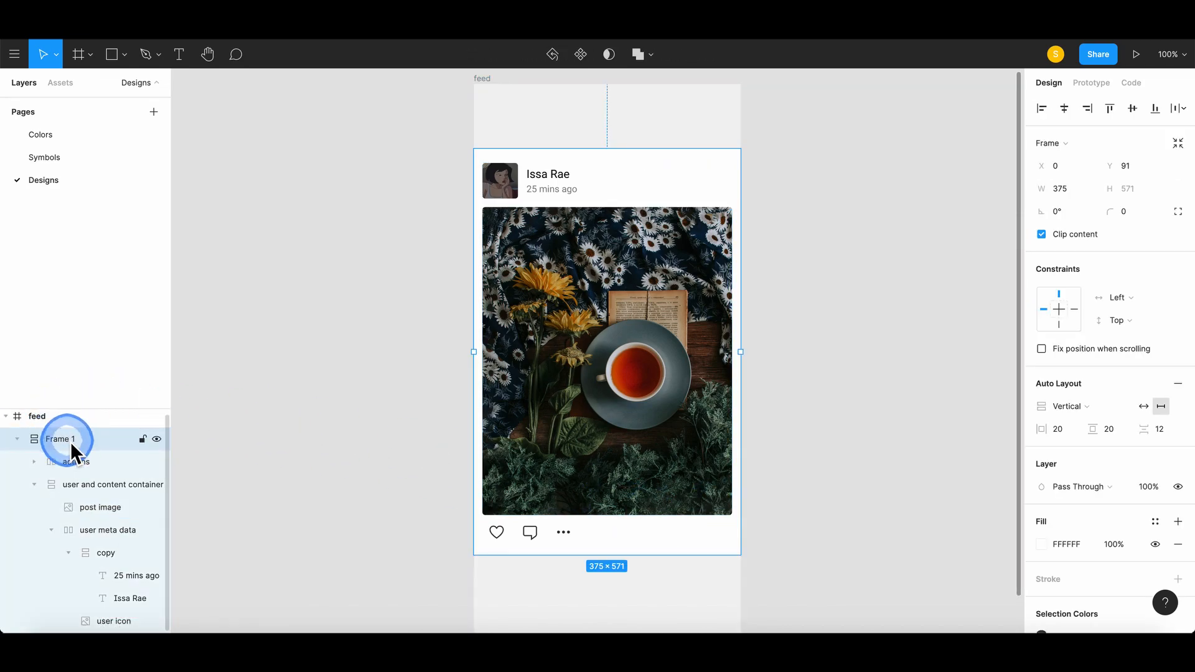
double_click(70, 442)
type("post")
key("Return")
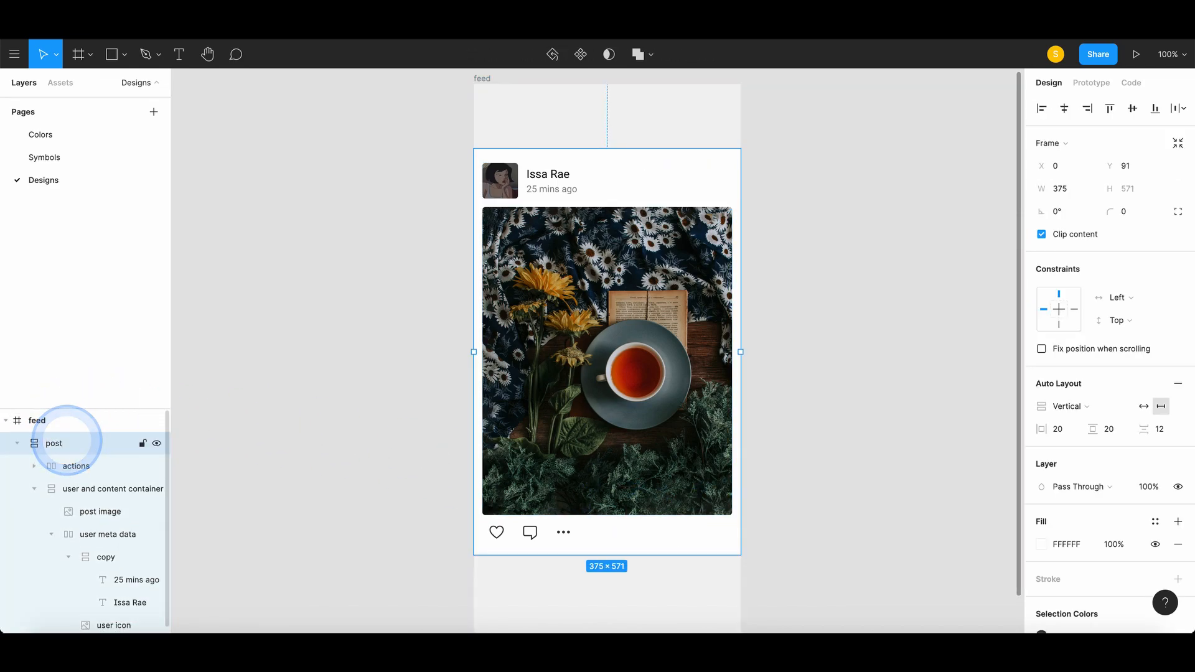
left_click(18, 443)
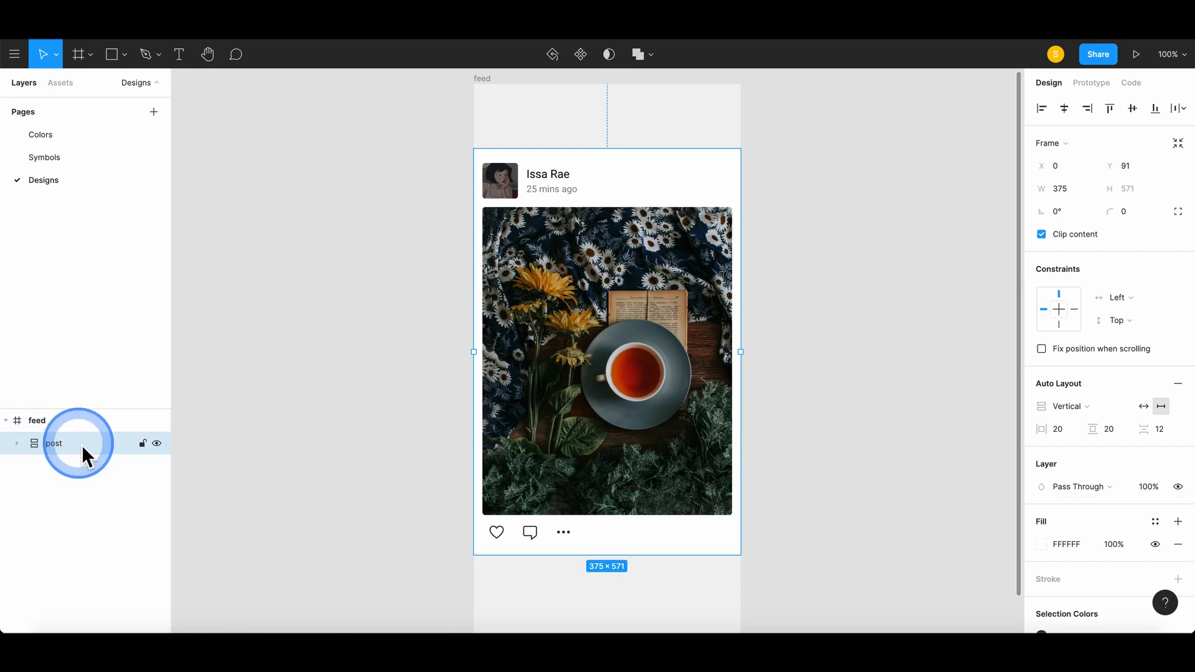
Duplicate the post frame and place the copy about 18 px below the original, aligned with it
key("ctrl+v")
left_click_drag(813, 485, 823, 321)
left_click_drag(694, 215, 603, 443)
Move the copied post layer inside the feed frame, above the original post in the layer order
left_click(21, 436)
left_click(6, 421)
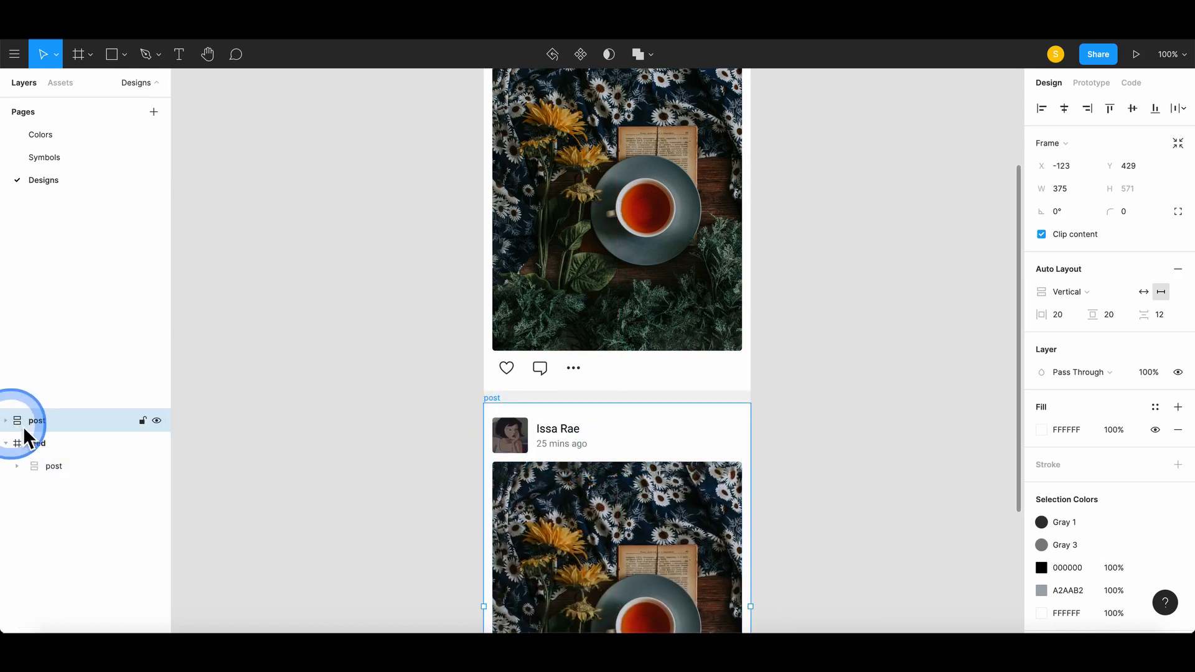
left_click(5, 443)
mouse_move(42, 434)
left_mouse_down()
mouse_move(11, 447)
mouse_move(47, 416)
left_mouse_up()
left_click_drag(52, 456, 53, 459)
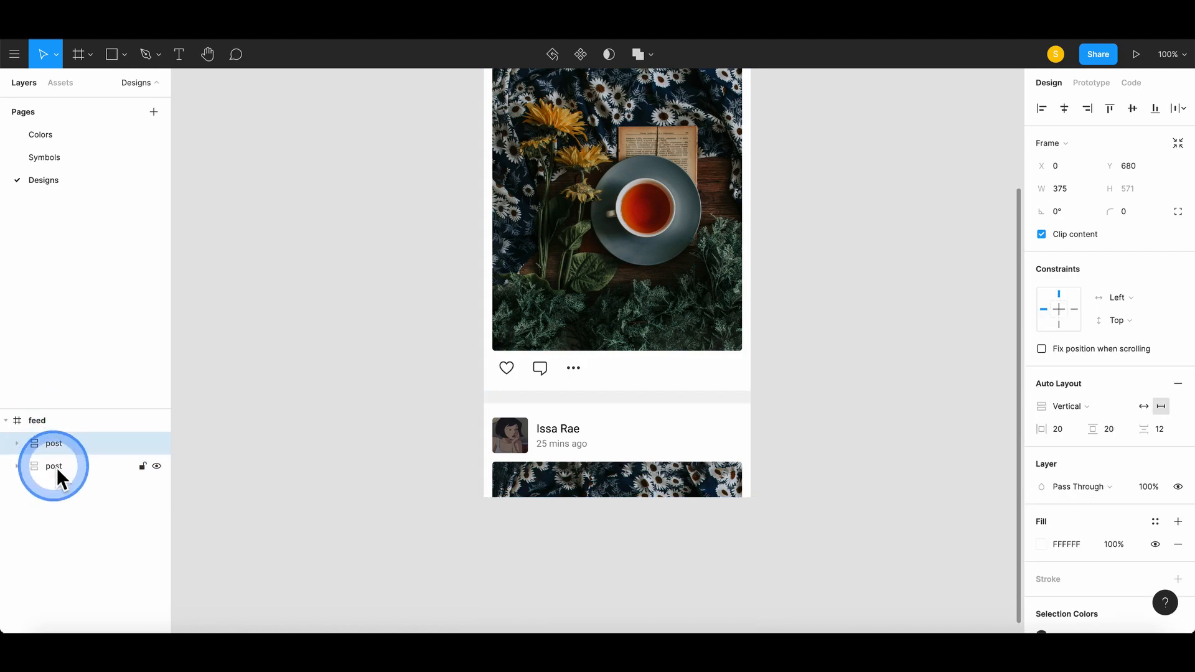
Combine both post frames in the feed into one vertical auto layout frame
left_click(56, 464, "shift")
right_click(89, 447)
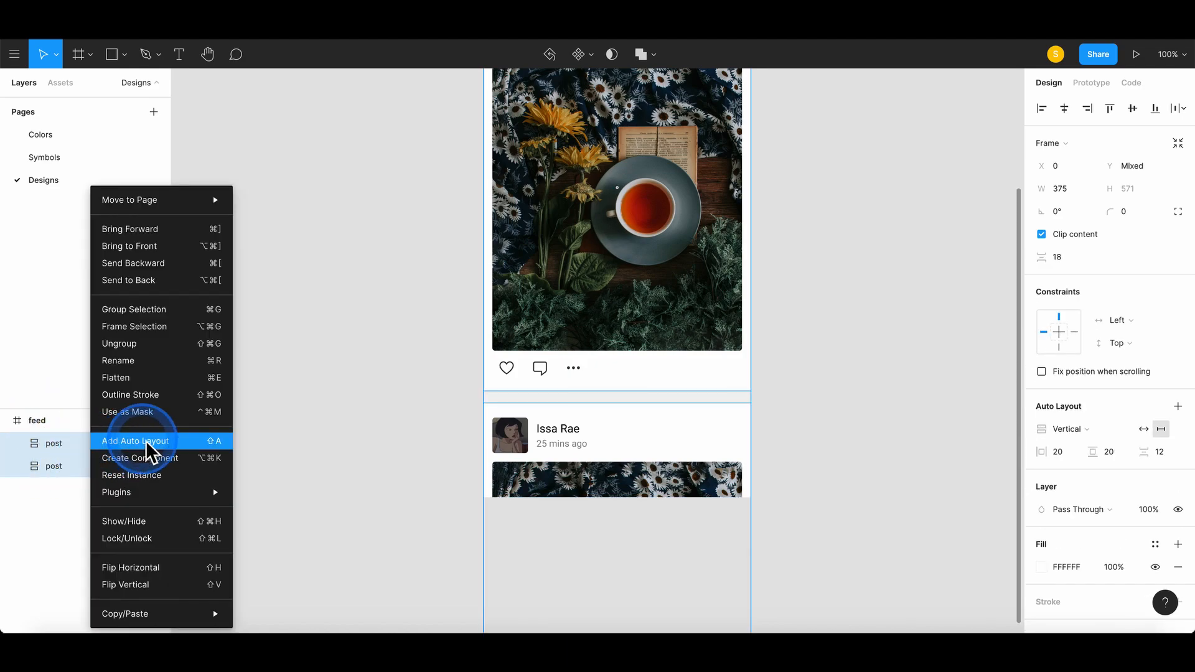
left_click(146, 441)
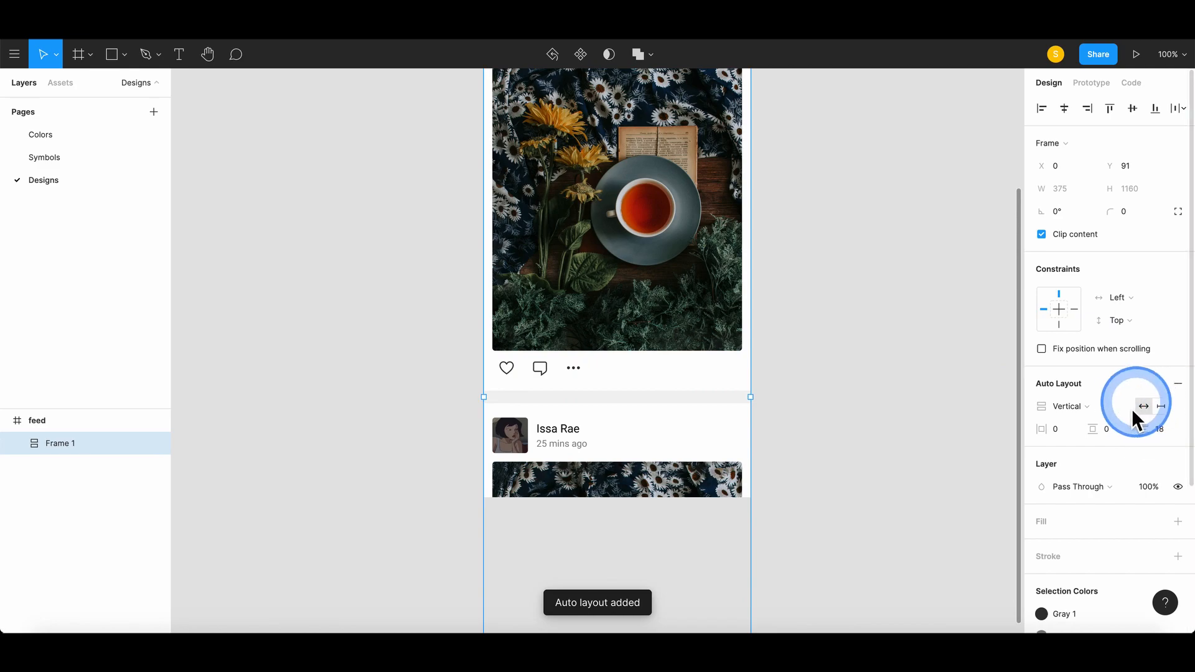
Set the spacing between the two posts in their auto layout frame to 6
left_click(1164, 435)
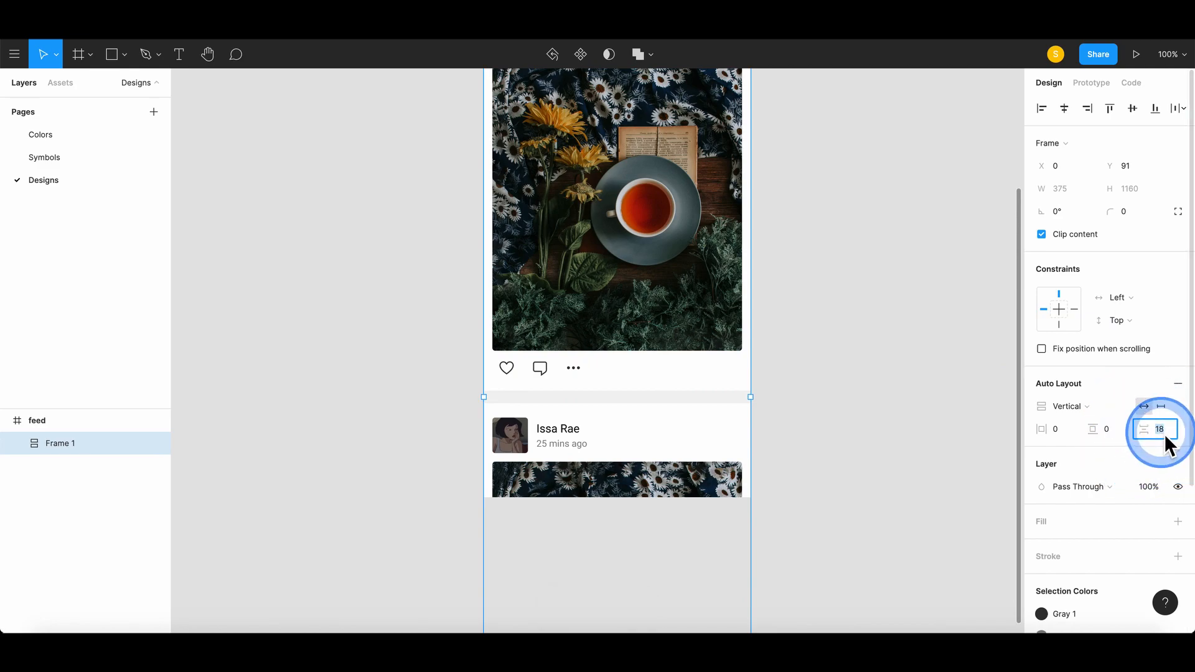
type("6")
key("Return")
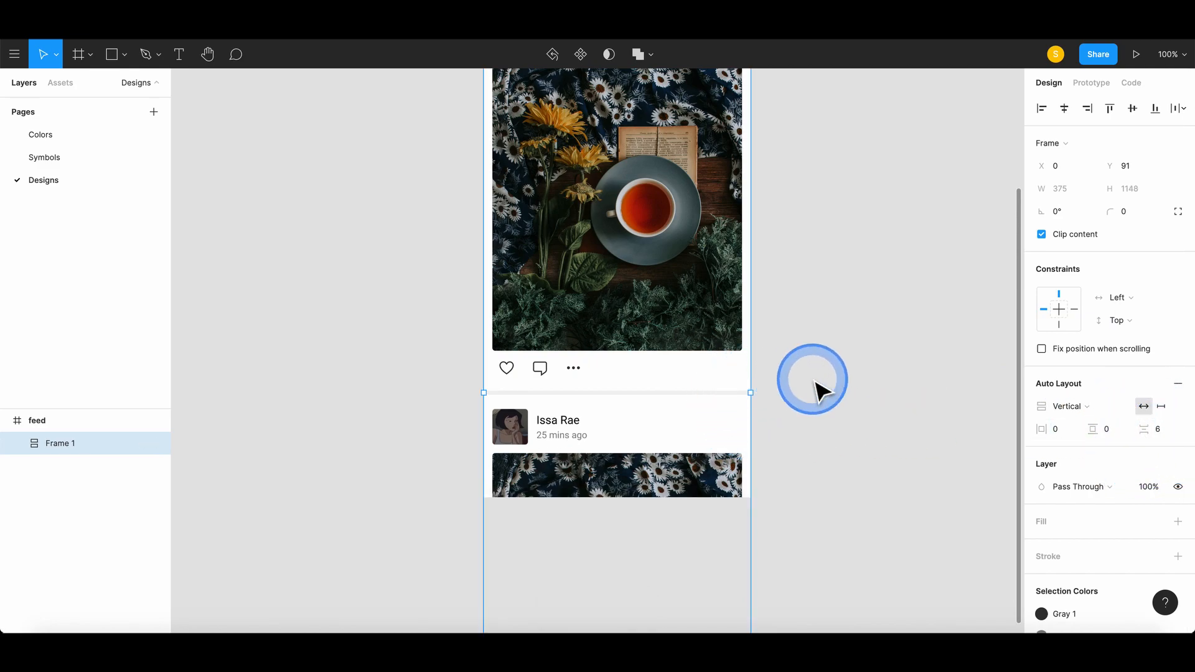
Extend the bottom edge of the feed frame downward until both stacked posts fit inside it
left_click(814, 381)
key("super+minus")
left_click(553, 129)
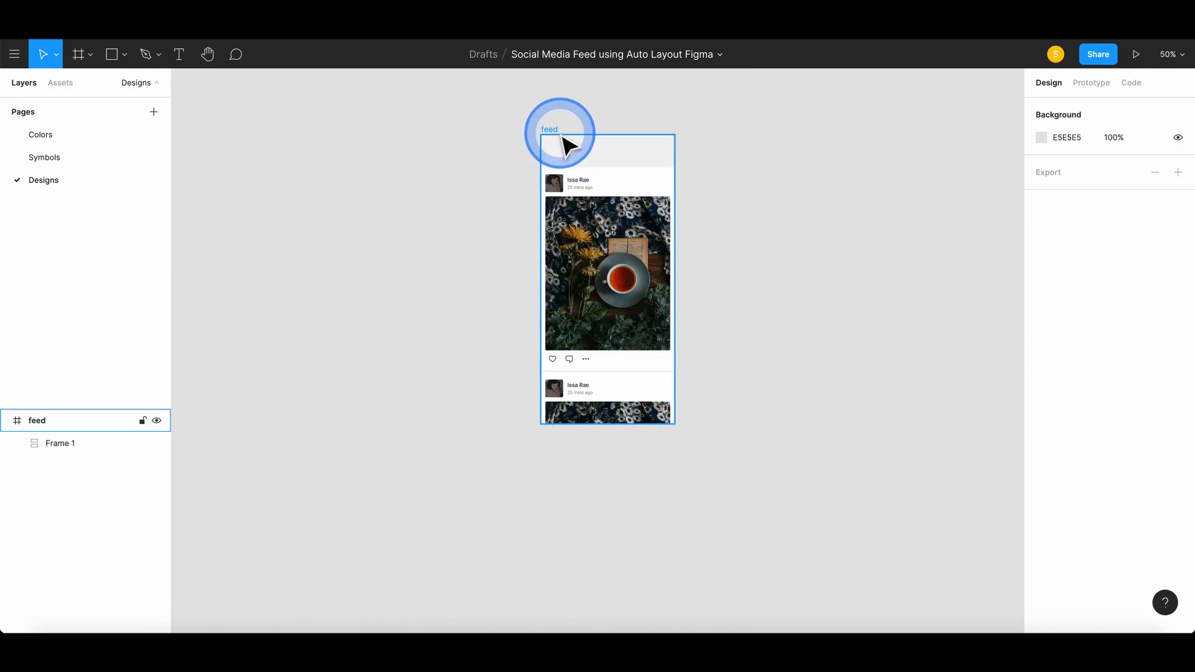
scroll(735, 146, "down", 5)
left_click_drag(627, 199, 651, 618)
left_click(747, 362)
Move the auto layout frame holding the posts up to the top edge of the feed frame
scroll(726, 461, "up", 5)
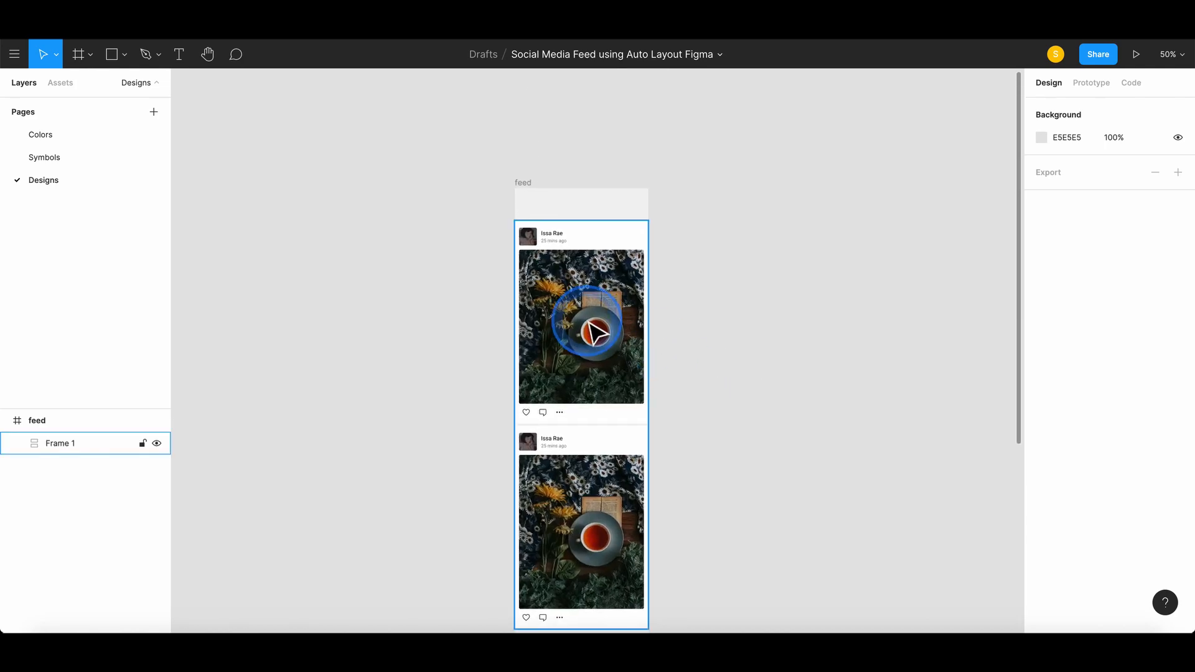
left_click(594, 301)
left_click(653, 429)
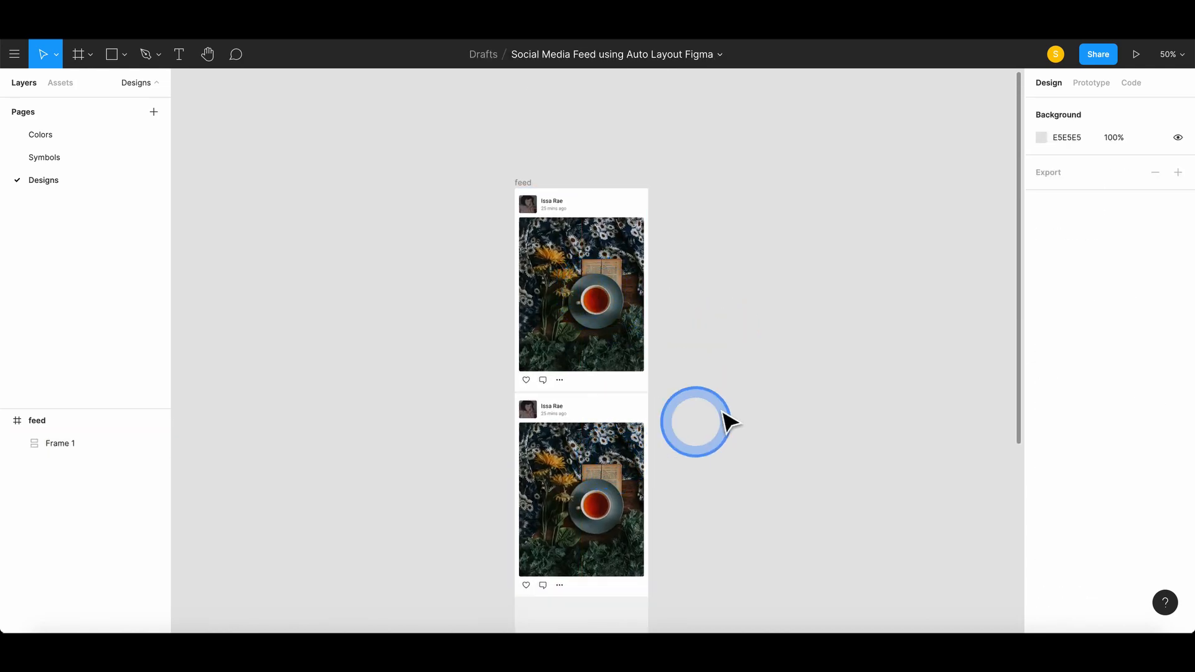
Duplicate one of the posts inside the vertical auto layout frame to add a third post to the stack
scroll(722, 411, "down", 3)
left_click(624, 348)
left_click(75, 496)
left_click(14, 442)
left_click(72, 490)
key("ctrl+d")
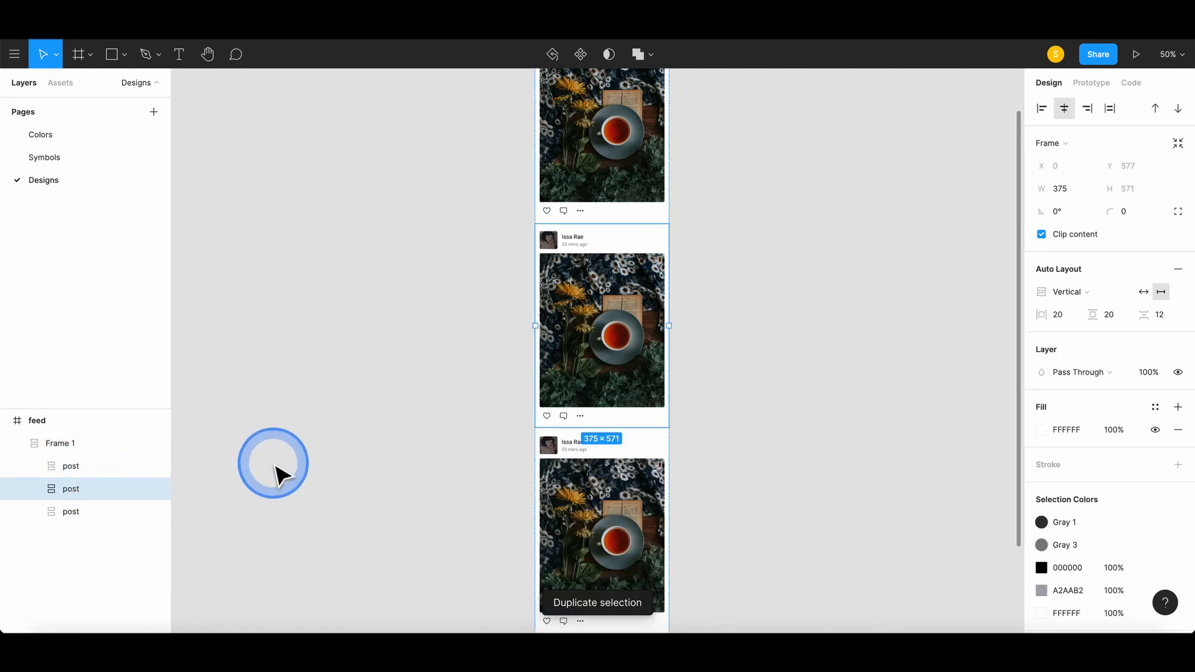
left_click(843, 404)
left_click_drag(808, 476, 842, 282)
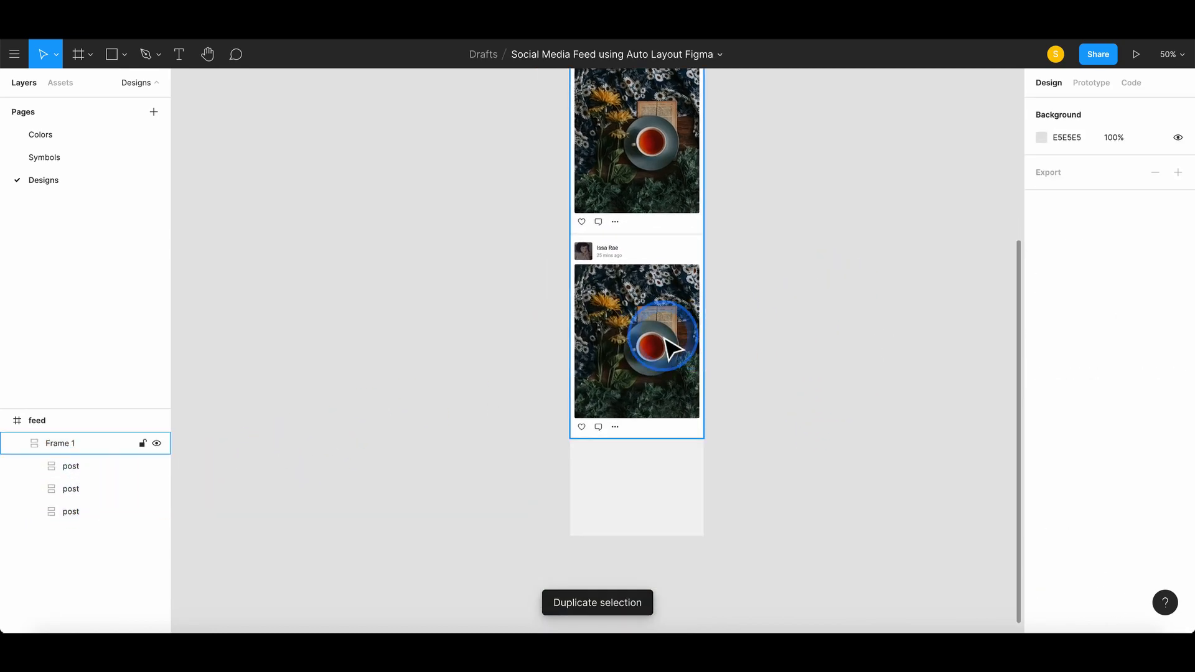
left_click_drag(788, 248, 752, 508)
Replace the image fill of the second post's user icon with user3.png
key("ctrl+plus")
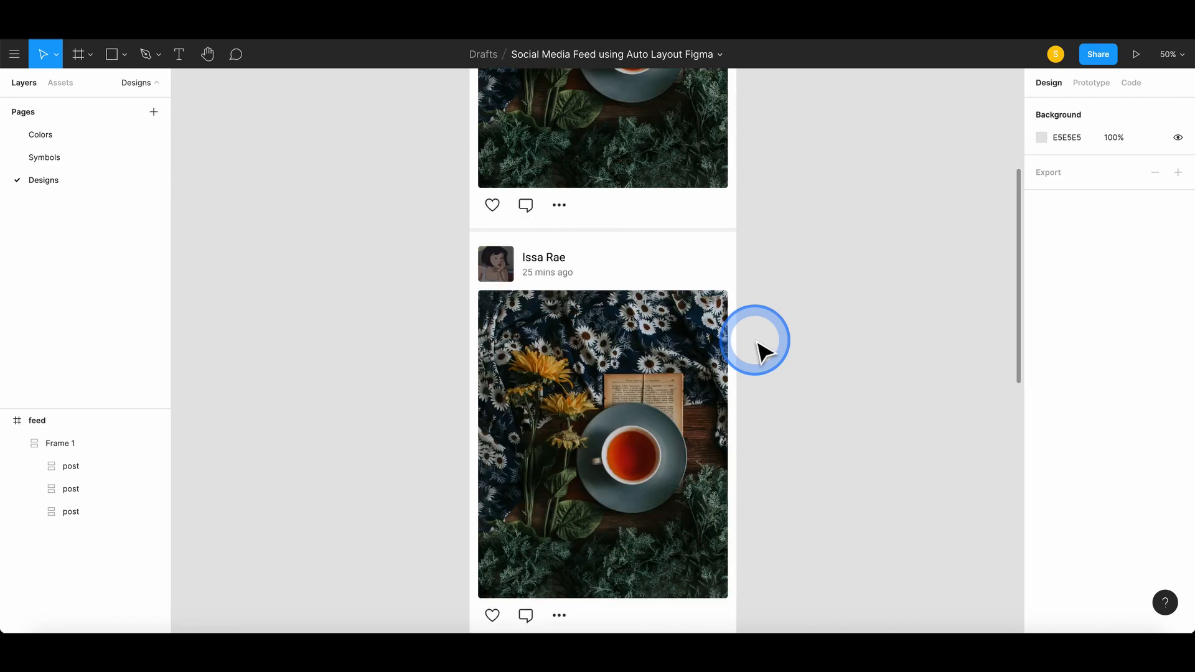
left_click(497, 264)
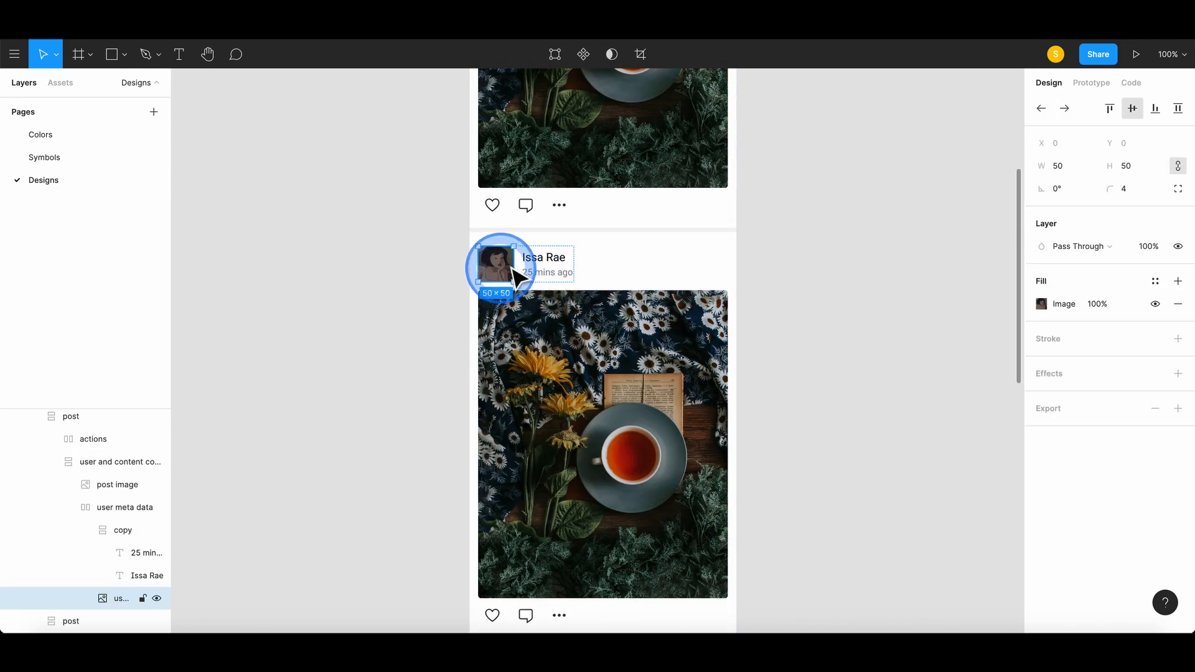
left_click(1043, 304)
left_click(958, 388)
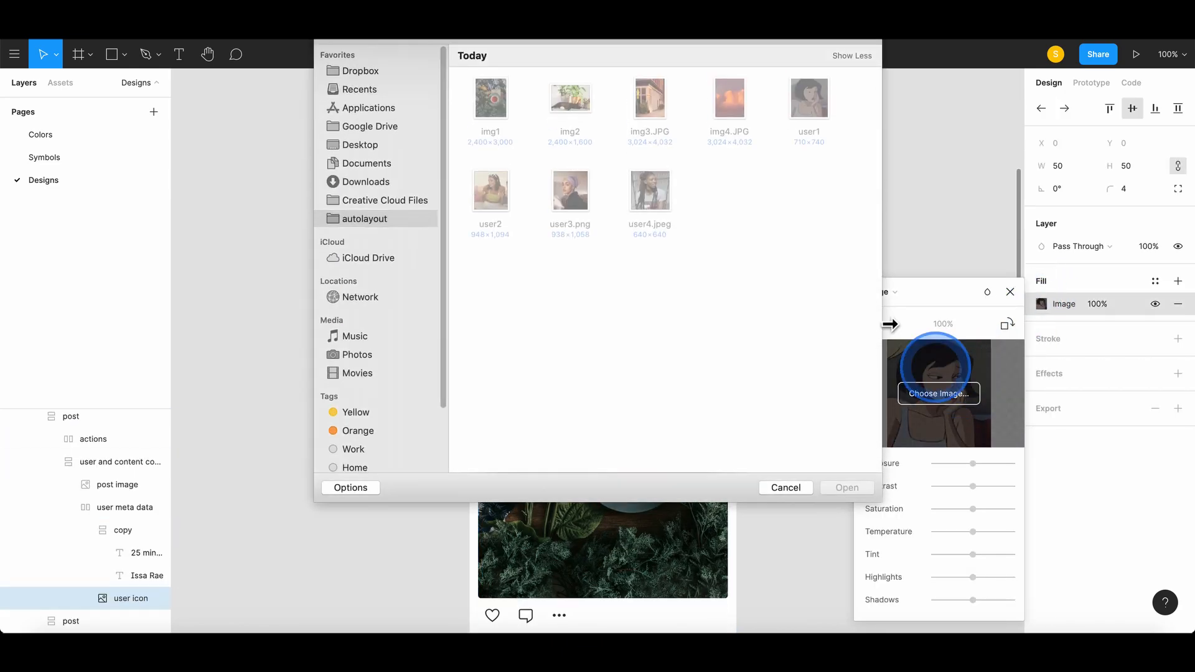
double_click(587, 182)
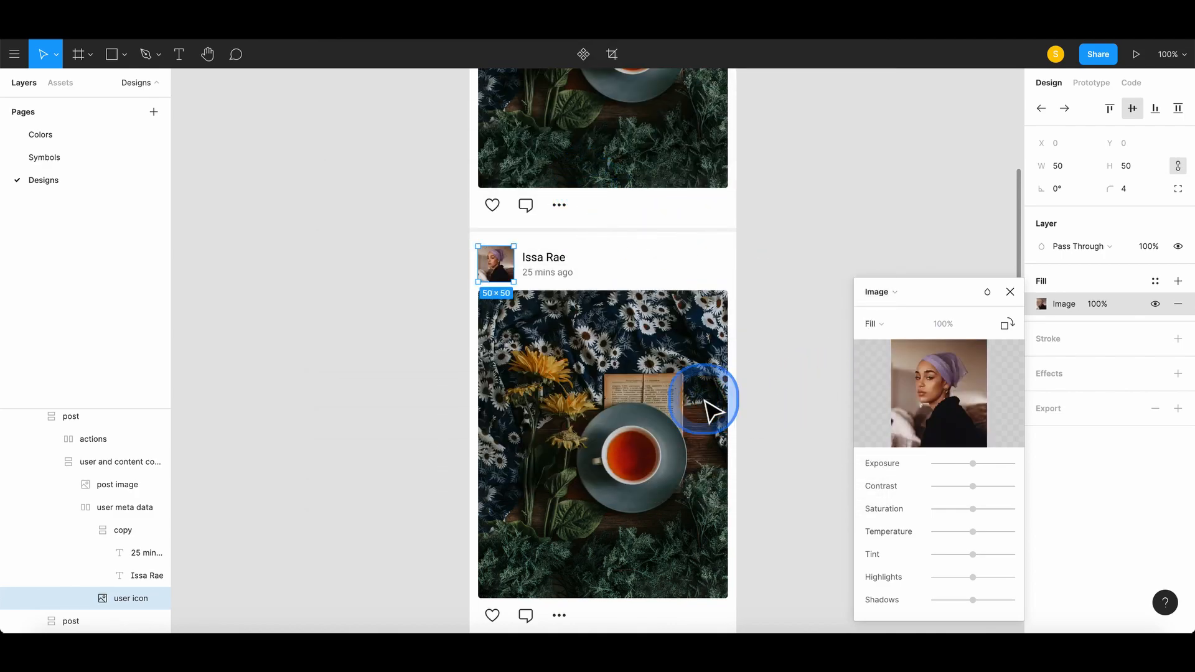
left_click(1010, 292)
left_click(931, 325)
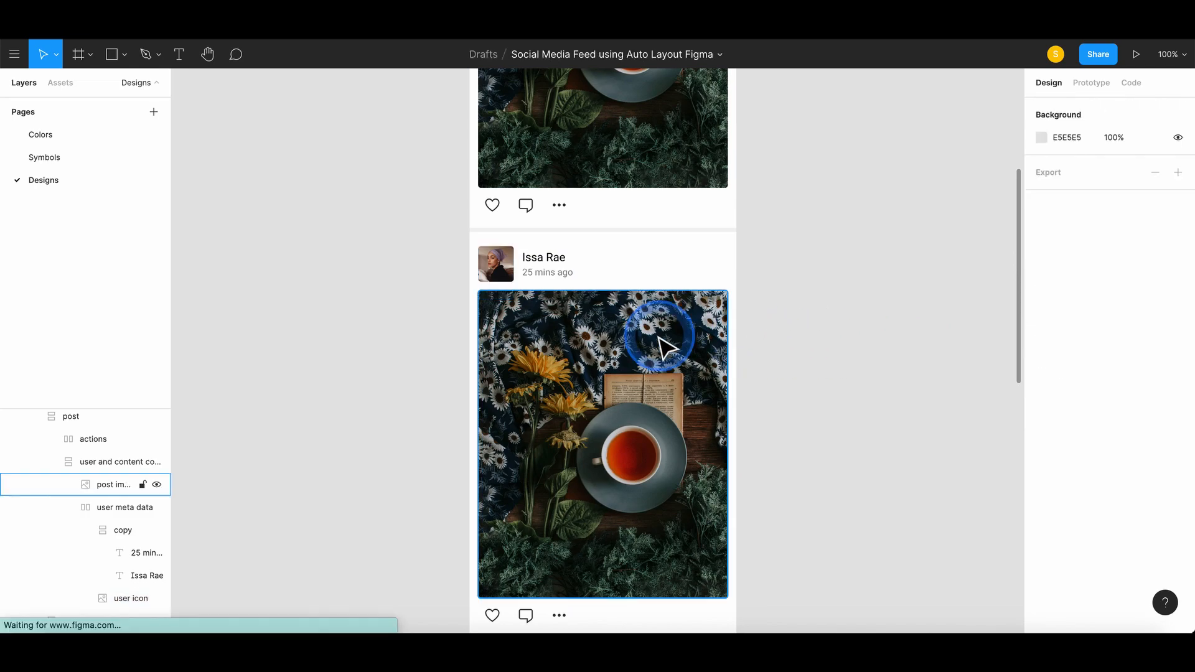
Replace the image fill of the second post's main picture with img4.JPG
left_click(661, 339)
left_click(1042, 303)
left_click(958, 392)
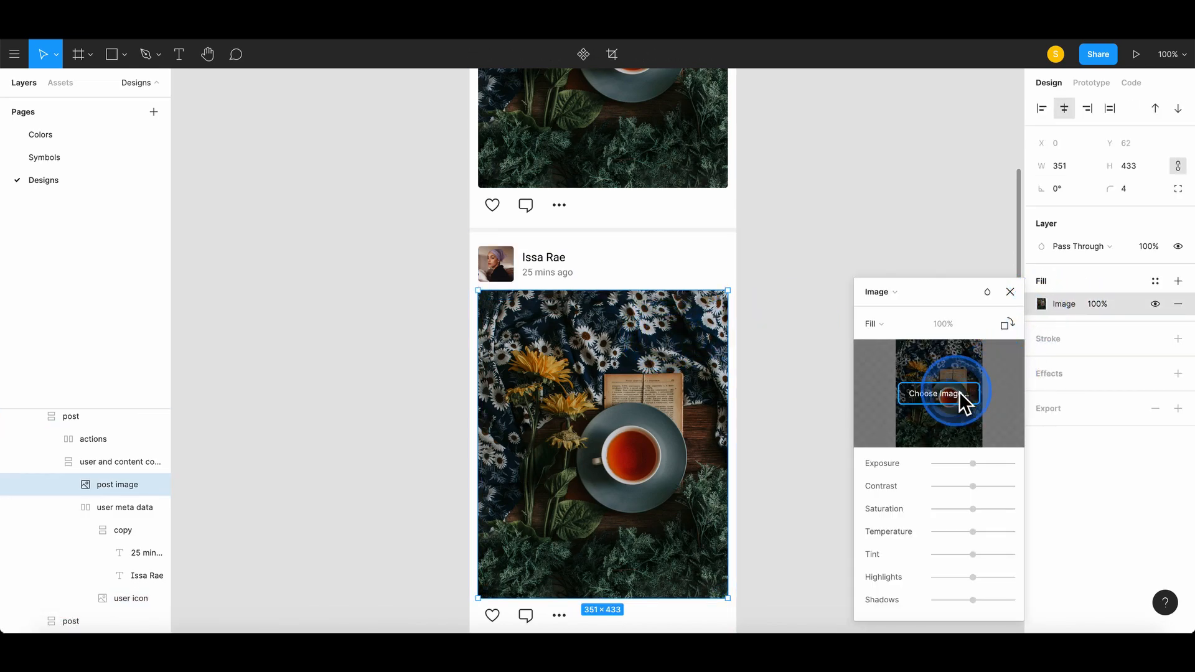
left_click(740, 106)
left_click(858, 488)
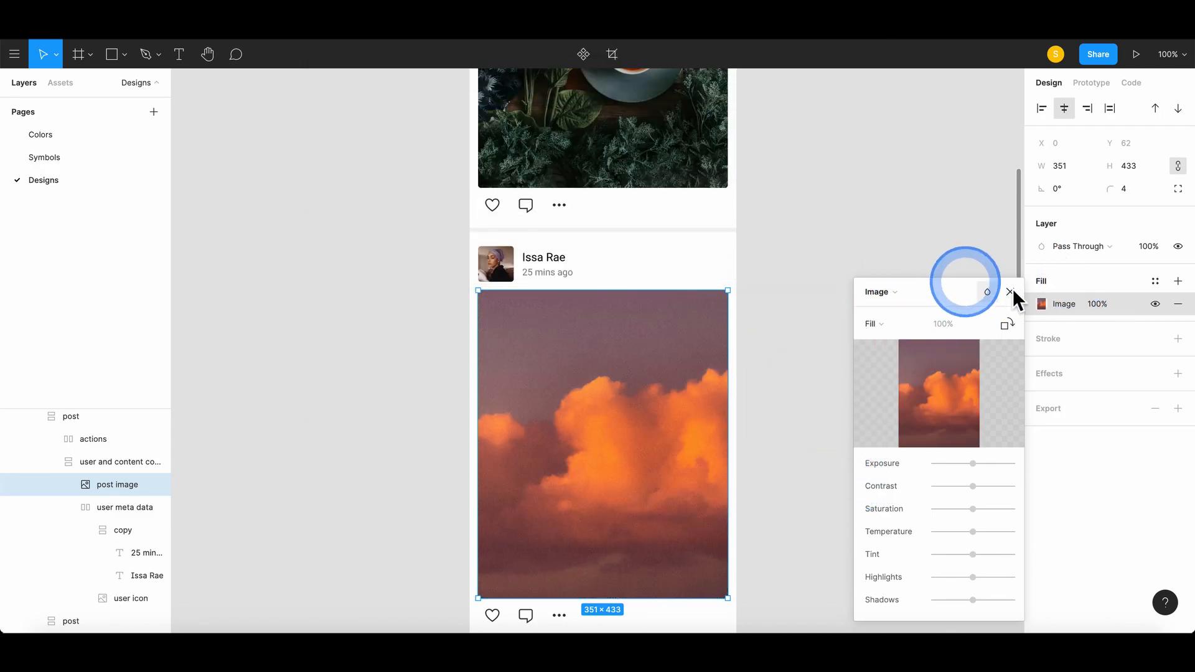
left_click(1014, 294)
left_click(838, 371)
Change the user name in the second post and set its time text to "4 mins ago"
scroll(838, 371, "down", 2)
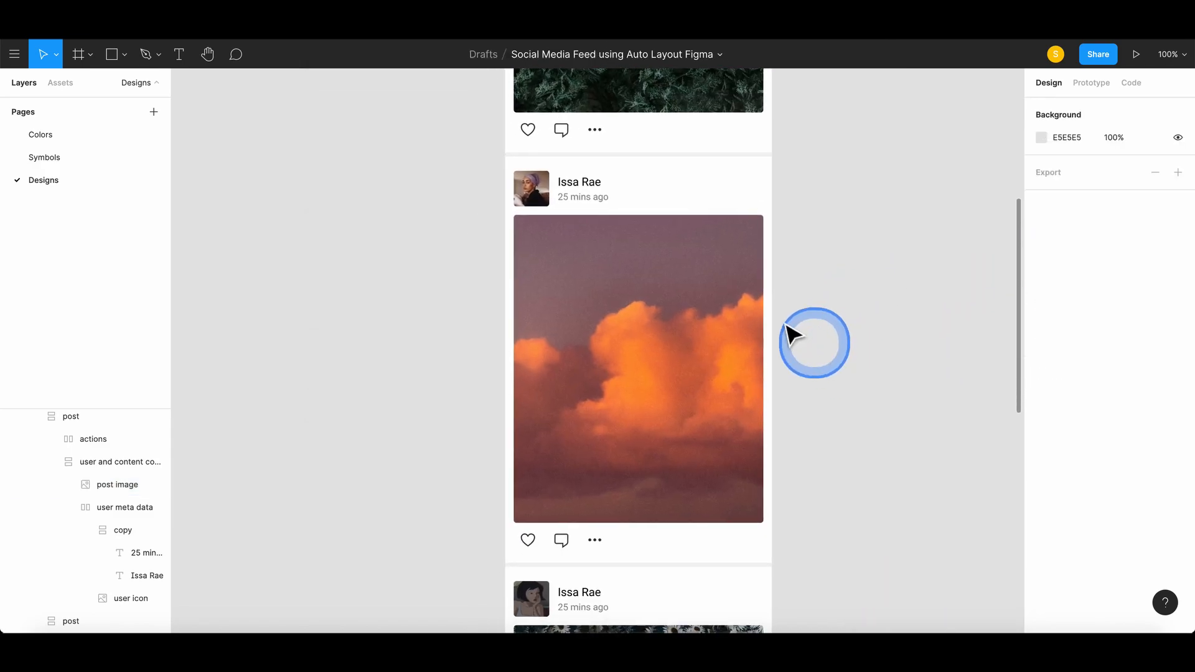
double_click(577, 182)
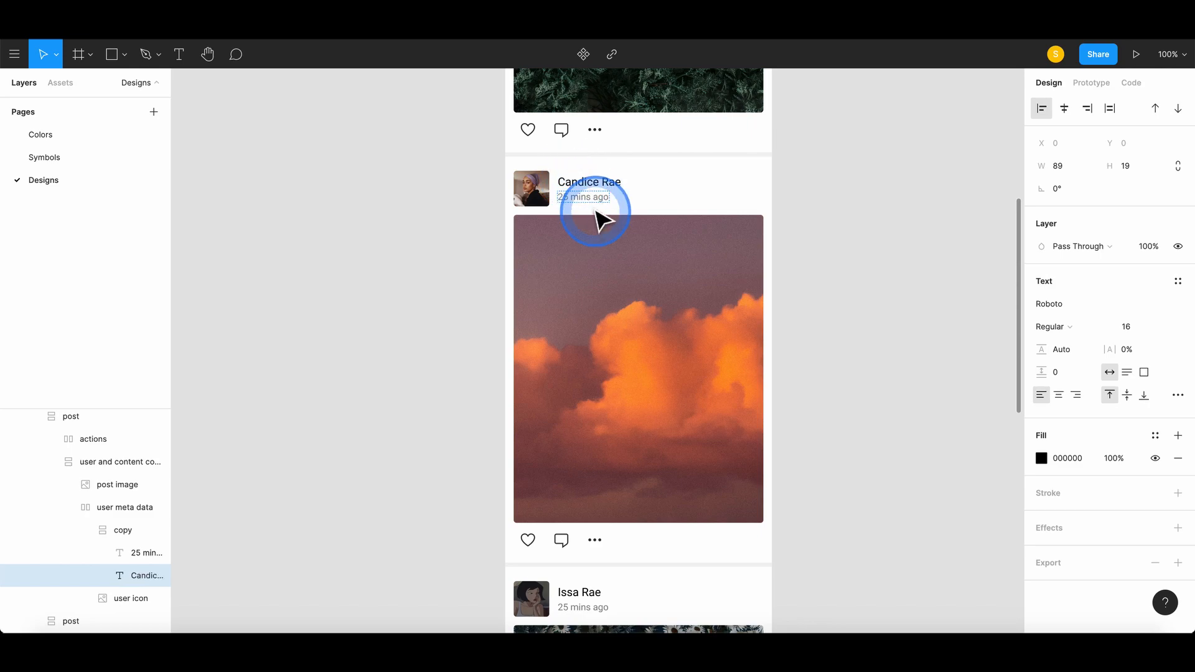
left_click(588, 198)
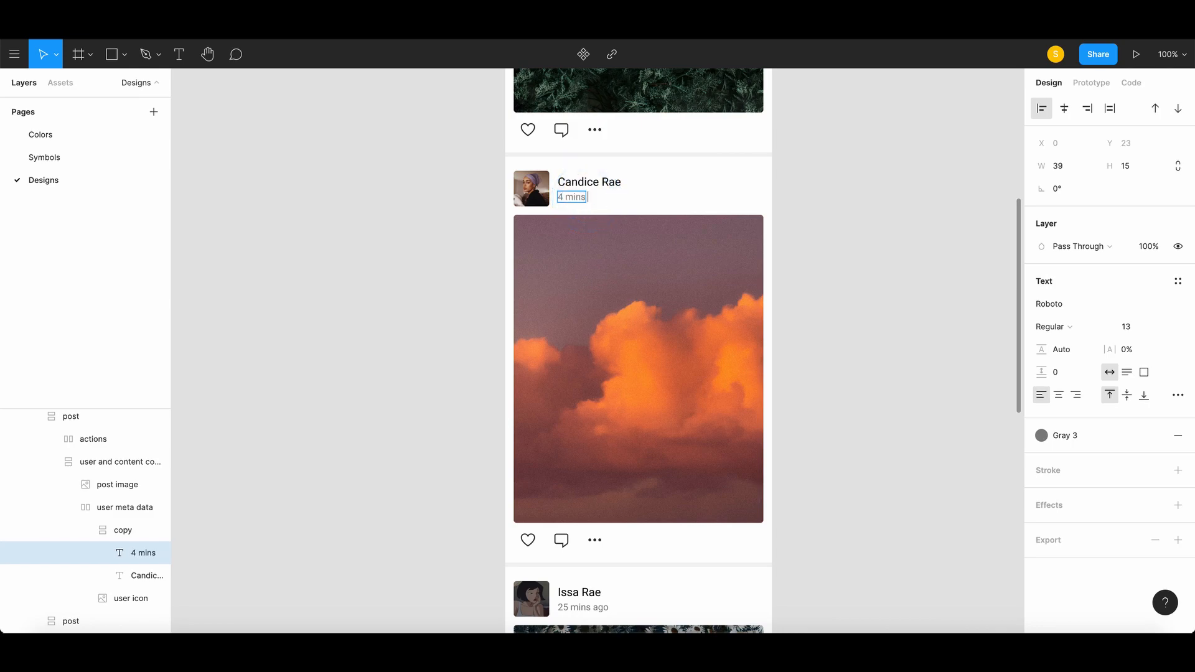
left_click(851, 350)
Replace the image fill of the third post's user icon with user4.jpeg
key("space")
left_click_drag(886, 461, 871, 378)
left_click_drag(870, 492, 868, 352)
left_click_drag(816, 494, 821, 352)
double_click(522, 229)
left_click(1051, 304)
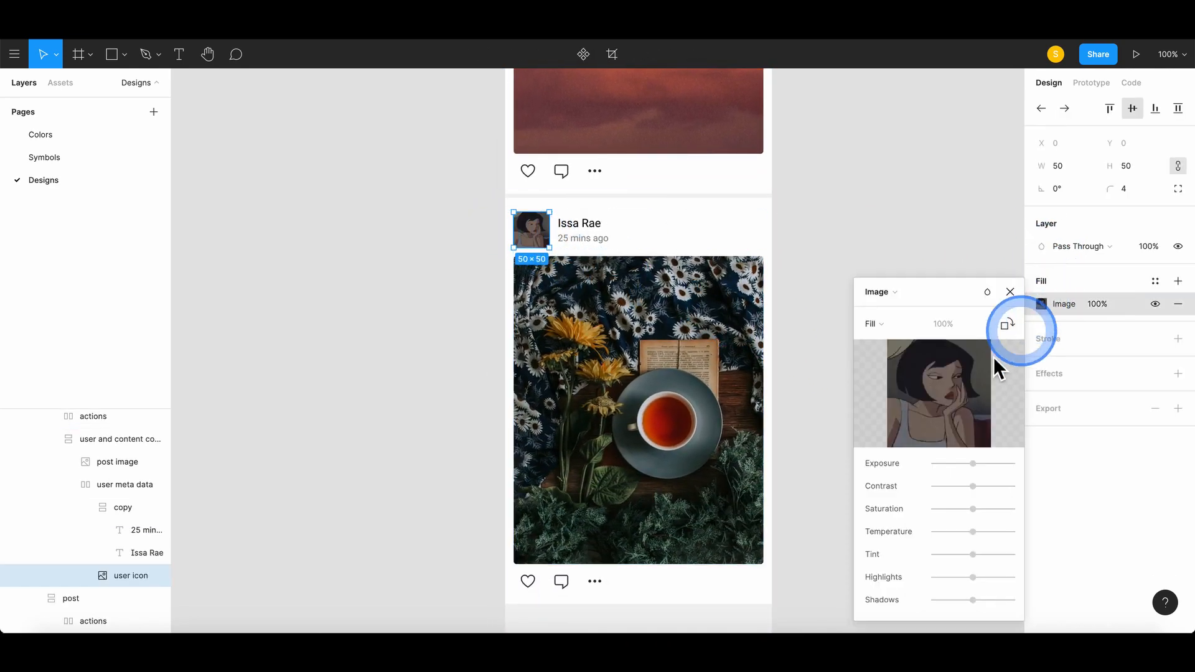
left_click(959, 394)
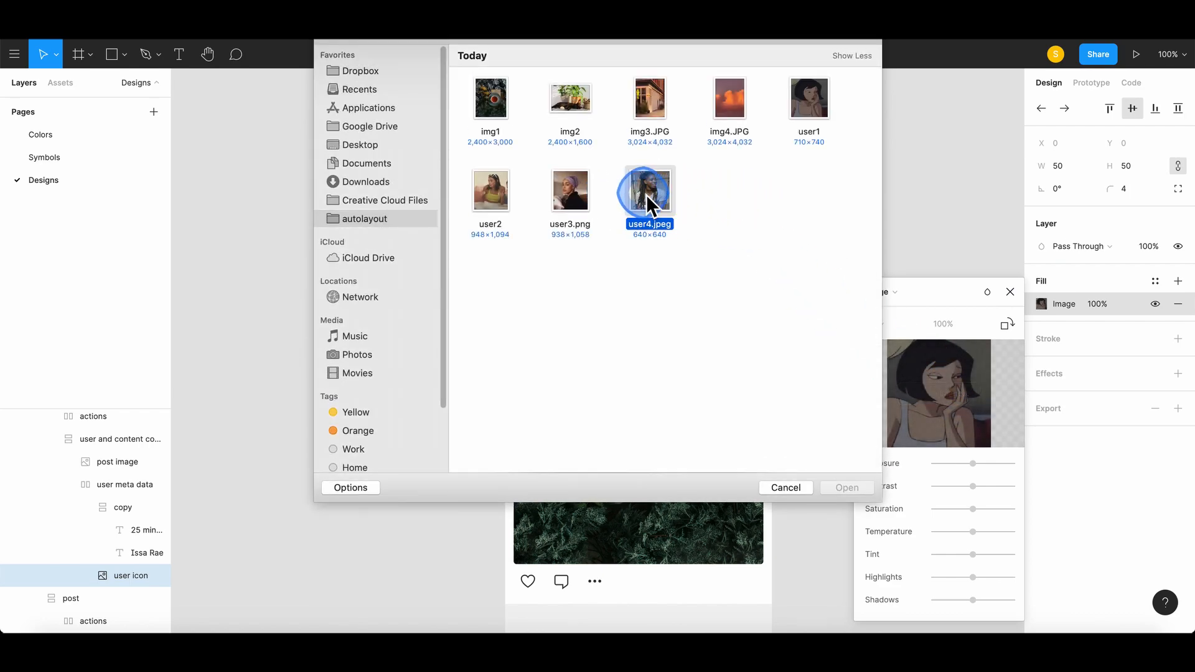
left_click(846, 488)
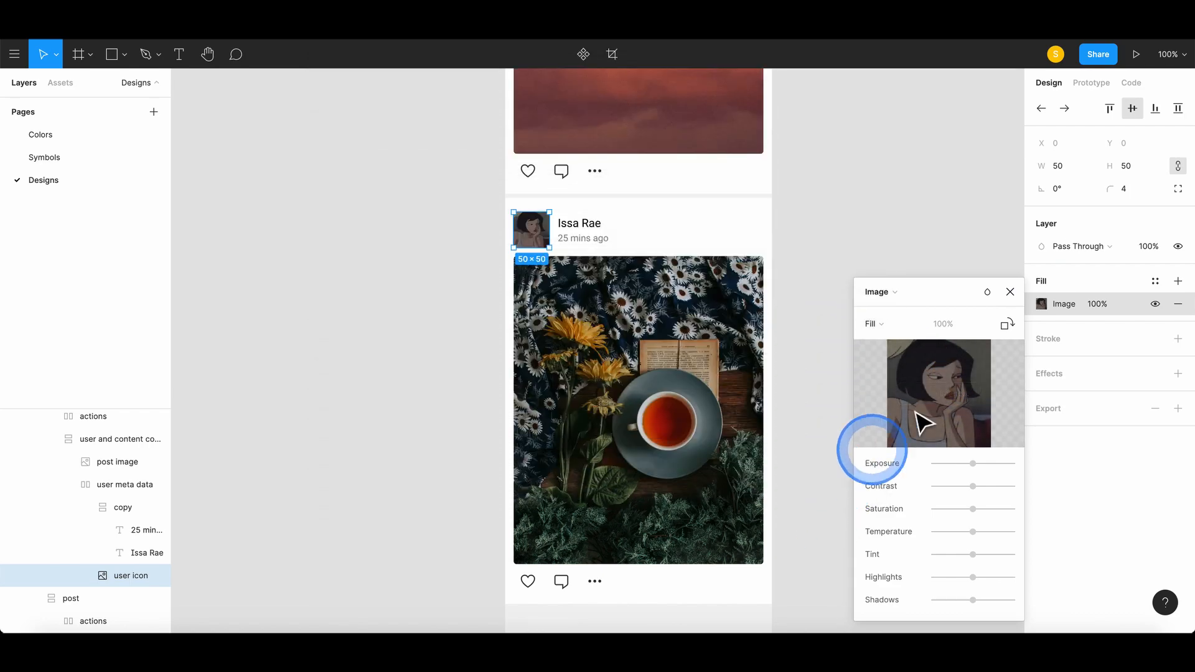
left_click(1009, 292)
Change the user name in the third post and set its time text to "2 hours ago"
double_click(588, 232)
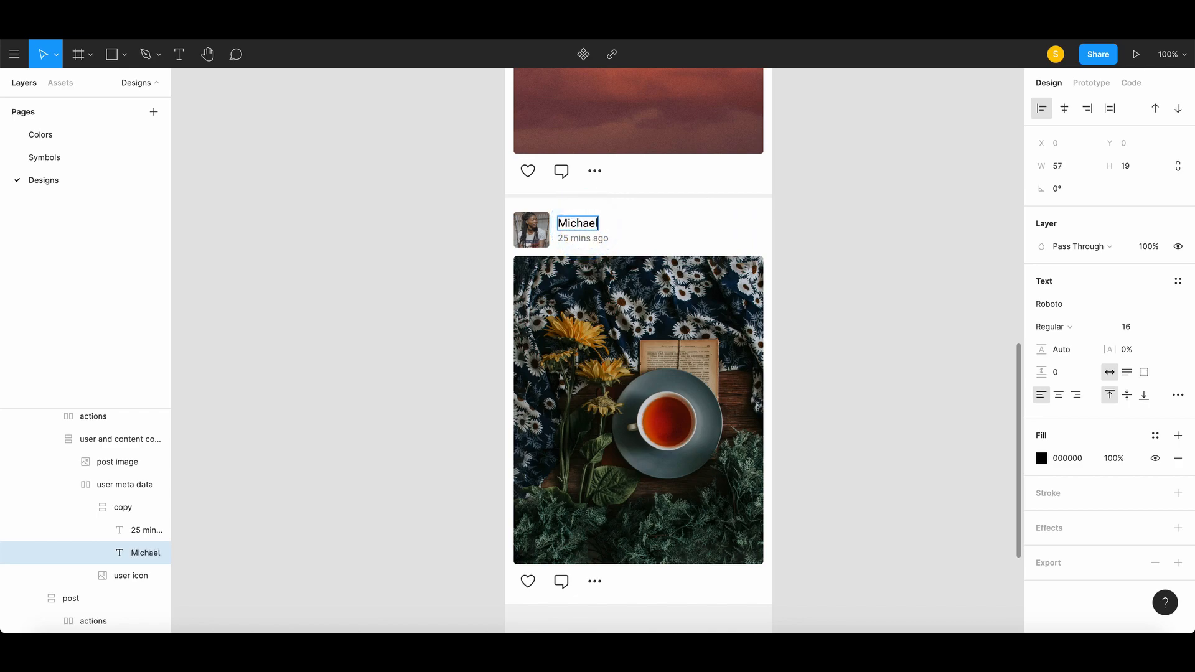
left_click(597, 239)
double_click(580, 239)
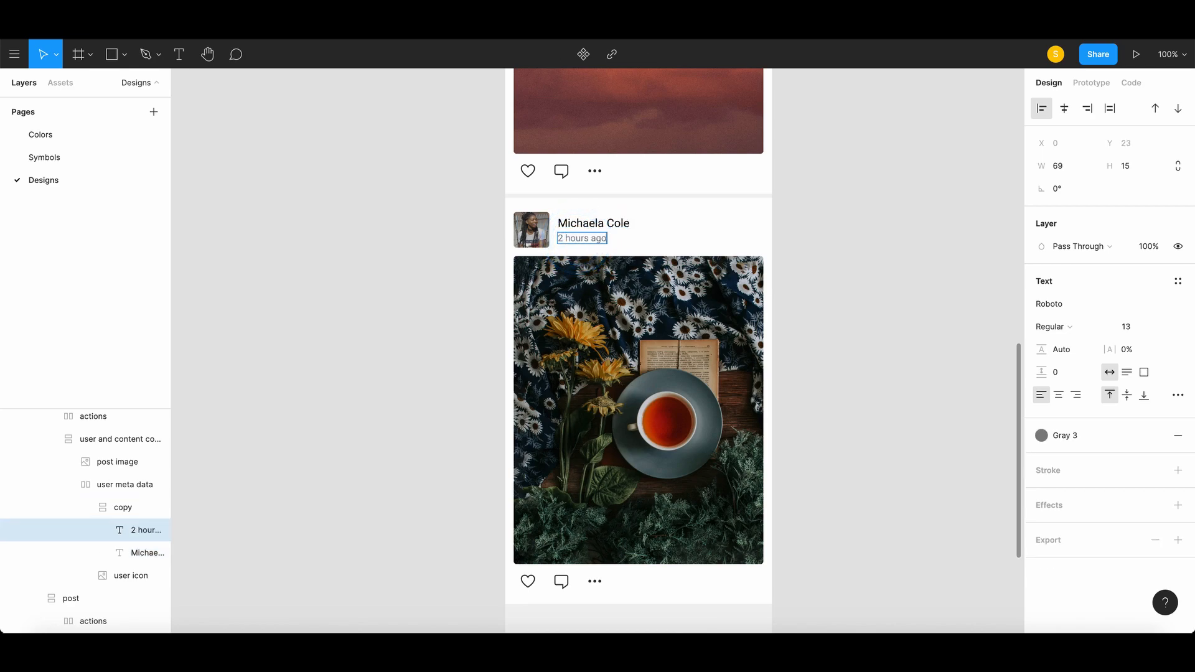
Replace the third post's main picture with img2 and reduce the picture's height to about 303
left_click(706, 347)
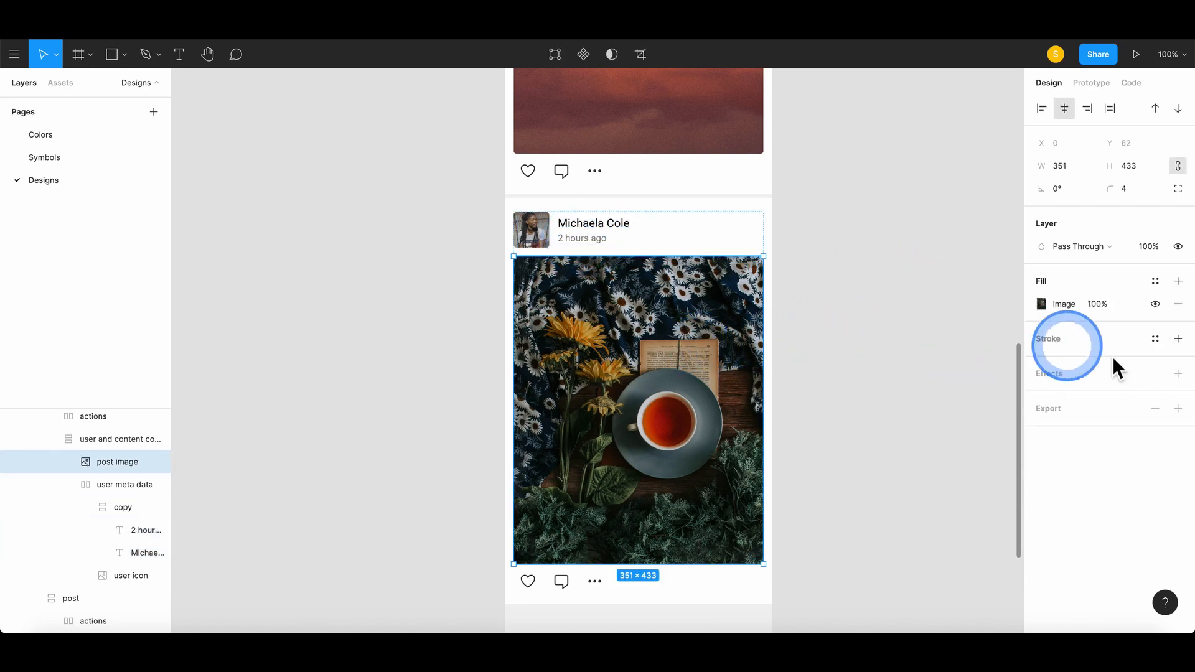
left_click(1054, 303)
left_click(937, 392)
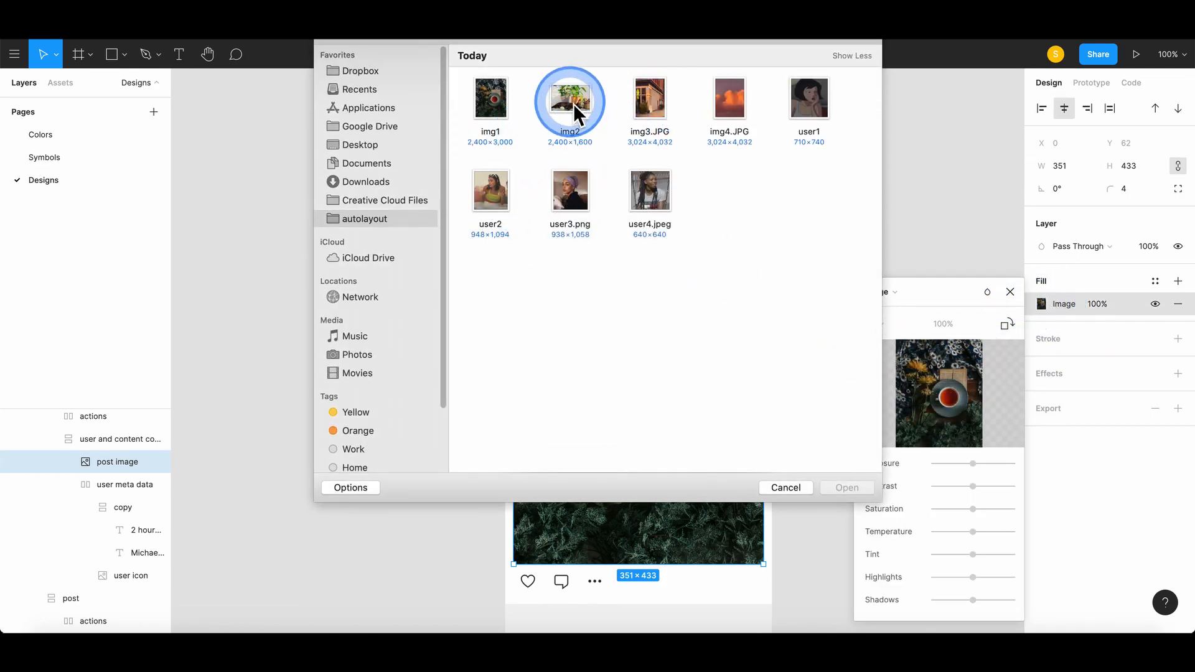
left_click(838, 487)
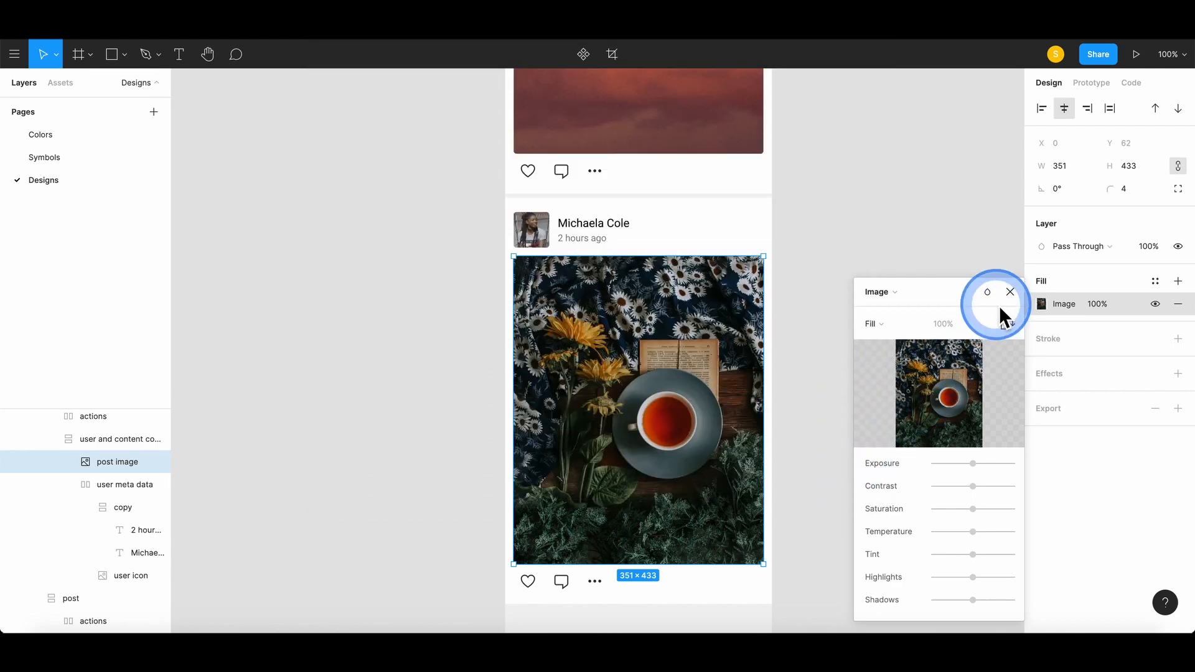
left_click_drag(761, 564, 765, 475)
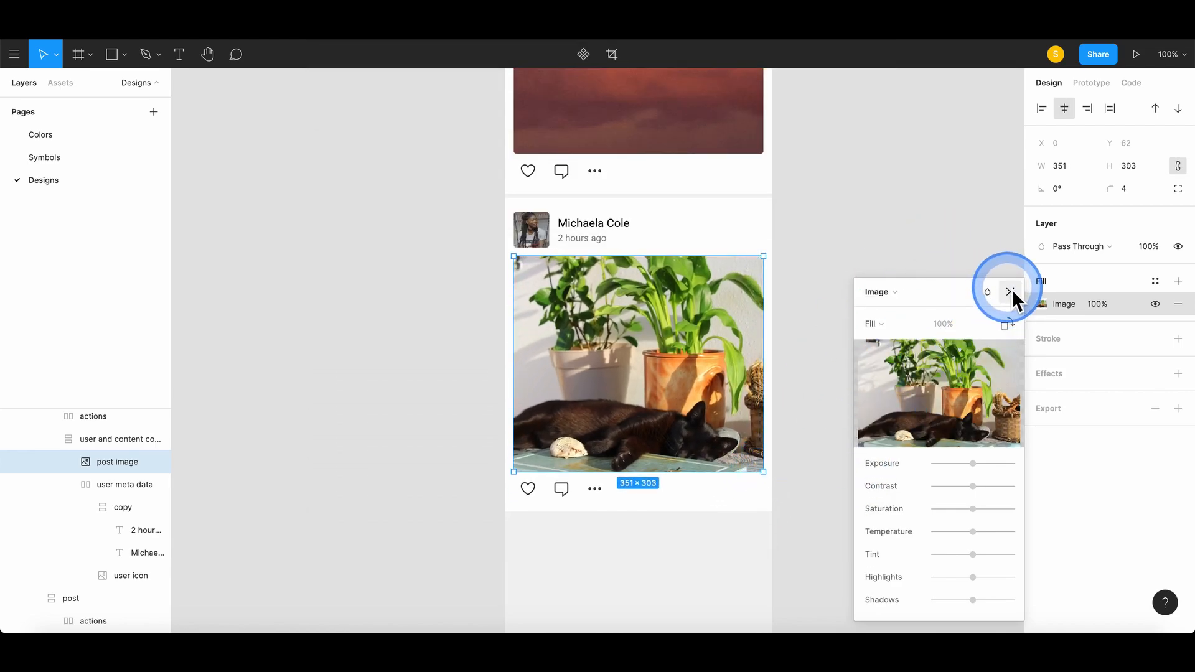
left_click(893, 251)
Shorten the second post's cloud picture from its bottom edge to roughly half its height
scroll(867, 265, "up", 3)
left_click_drag(866, 265, 867, 530)
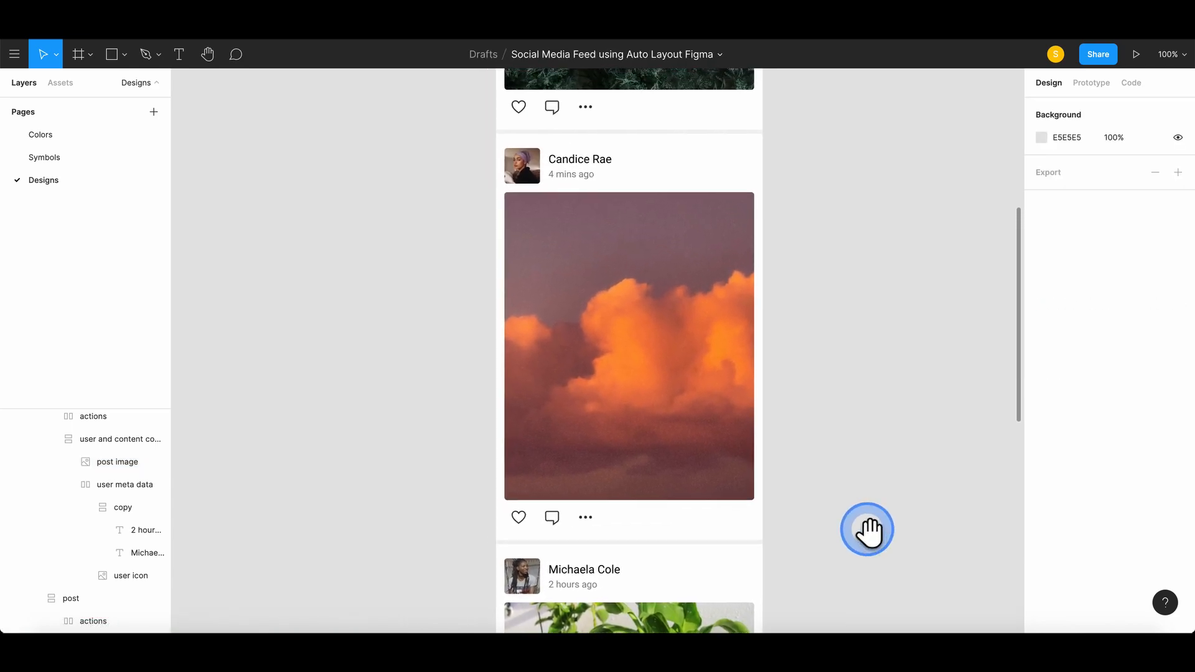
left_click(666, 489)
left_click_drag(679, 514, 709, 367)
left_click(860, 381)
left_click_drag(840, 342, 842, 380)
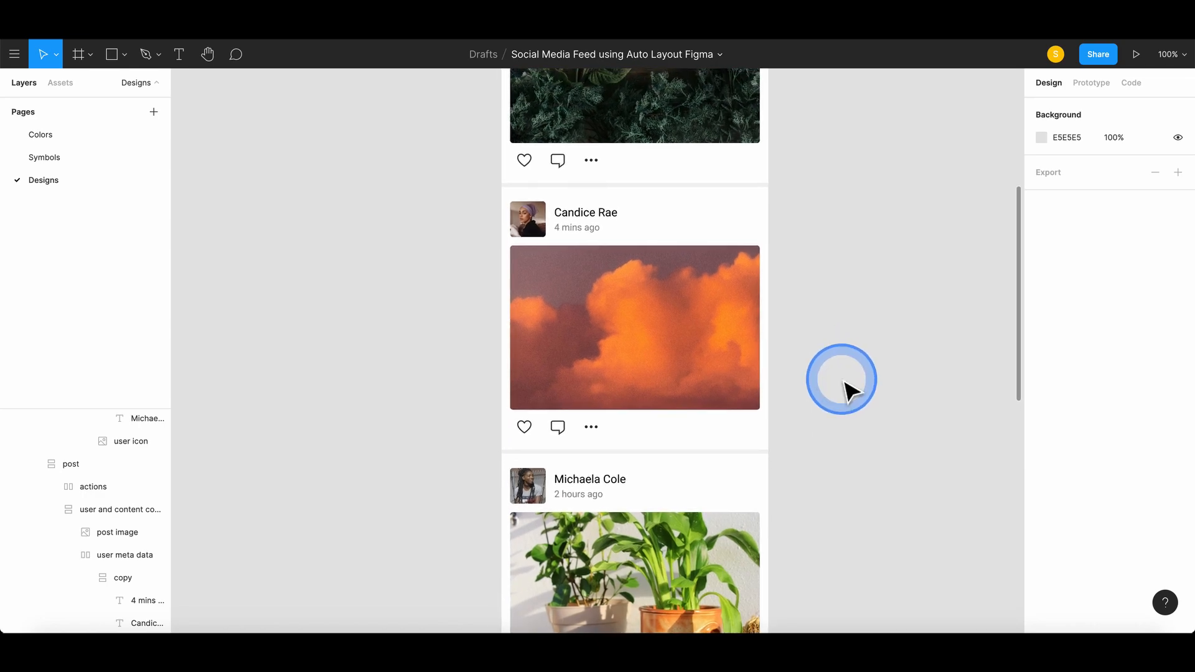
Collapse the open post layers, then copy the original teacup post and paste the copy directly after it in the posts frame
key("super+minus")
left_click_drag(869, 292, 854, 339)
left_click_drag(816, 485, 843, 371)
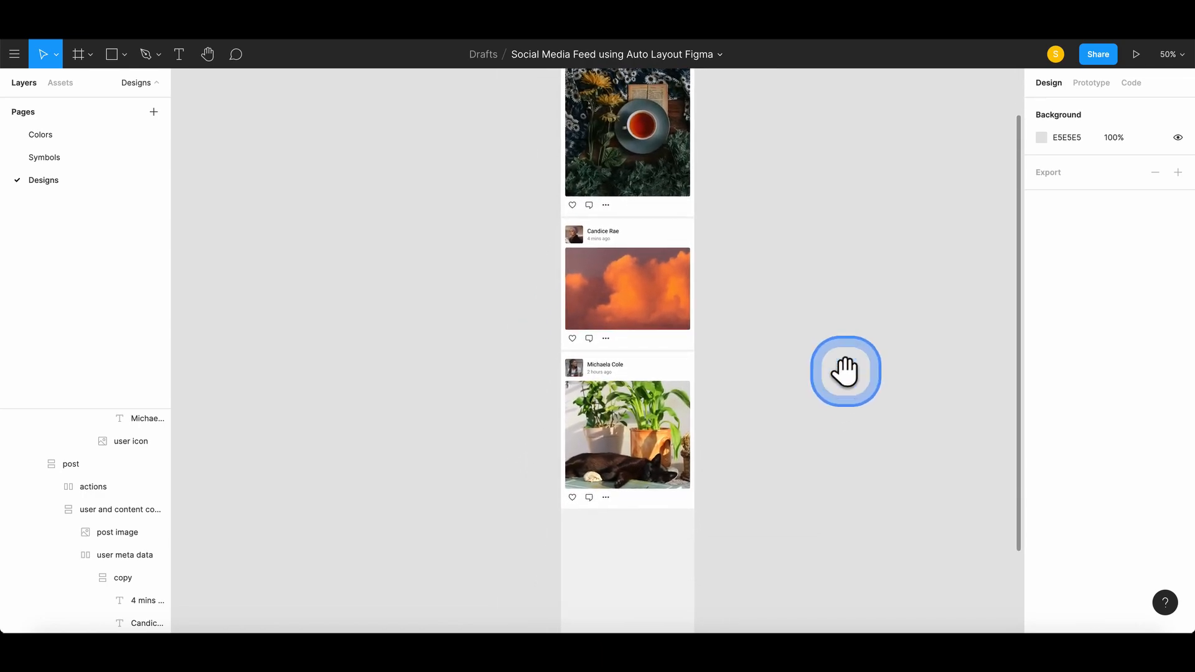
left_click(585, 436)
left_click(17, 443)
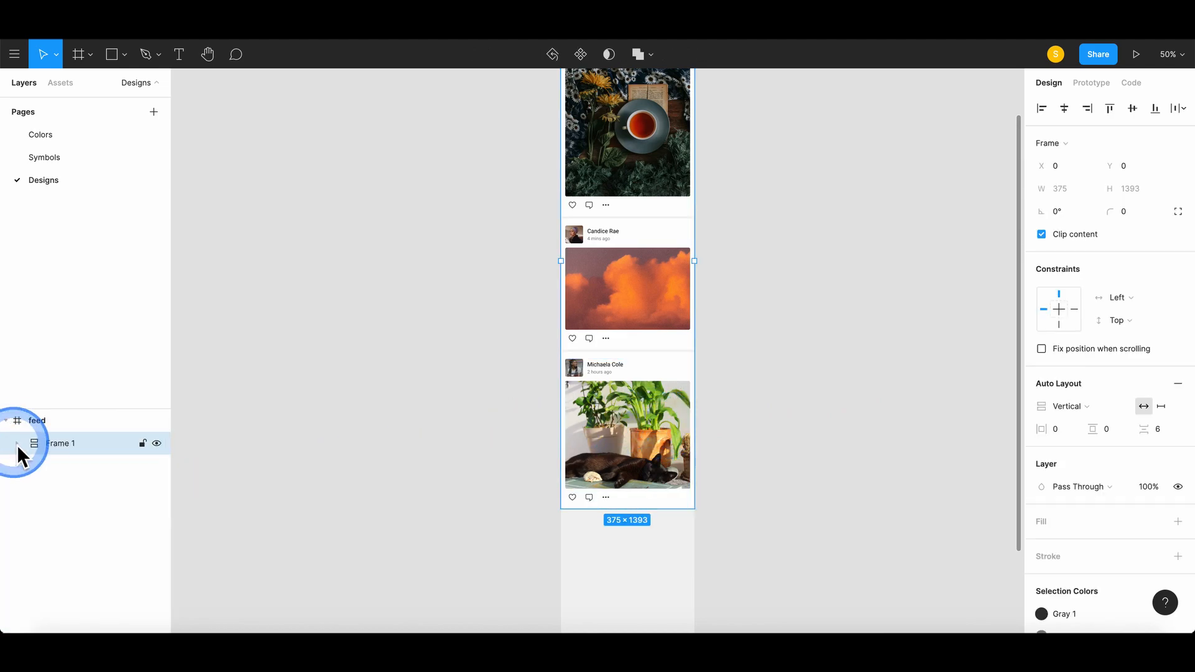
left_click(17, 443)
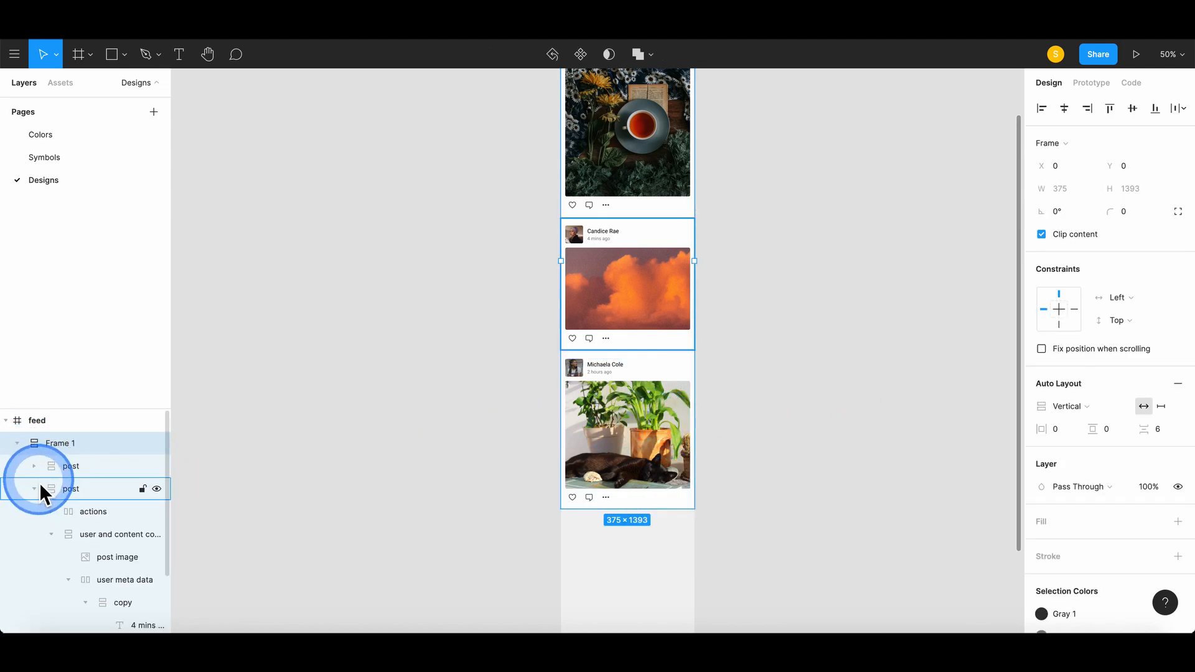
left_click(34, 466)
left_click(71, 512)
key("ctrl+v")
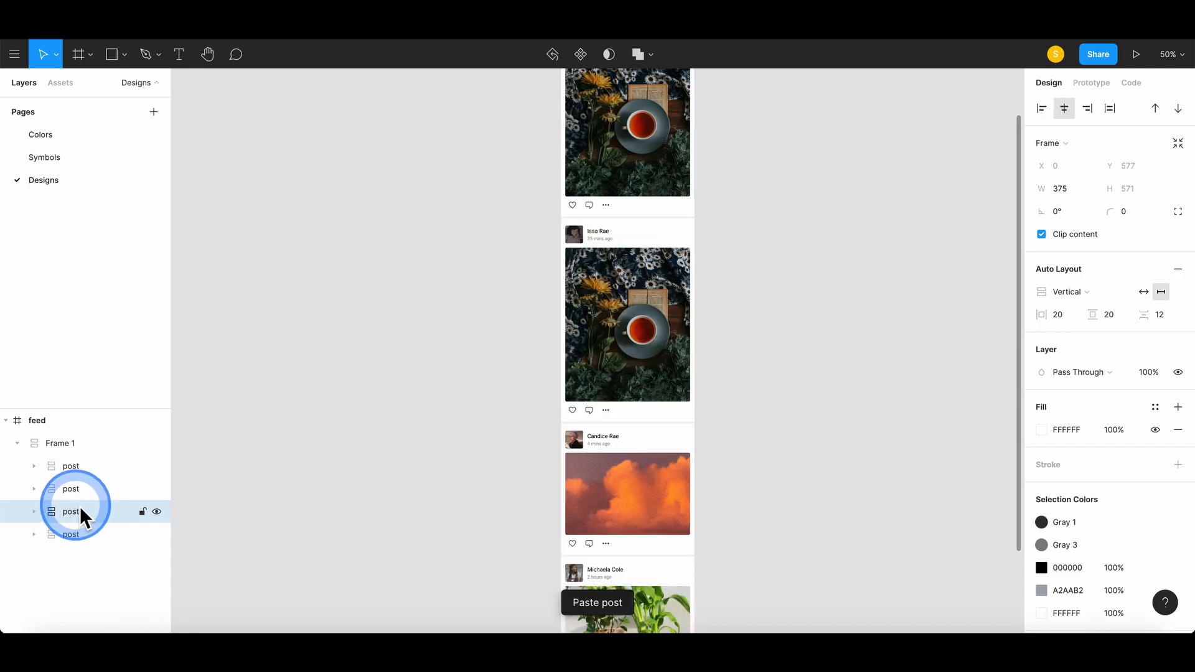
left_click(842, 438)
Replace the image fill of the pasted post's main picture with img3.JPG
left_click_drag(822, 310, 808, 332)
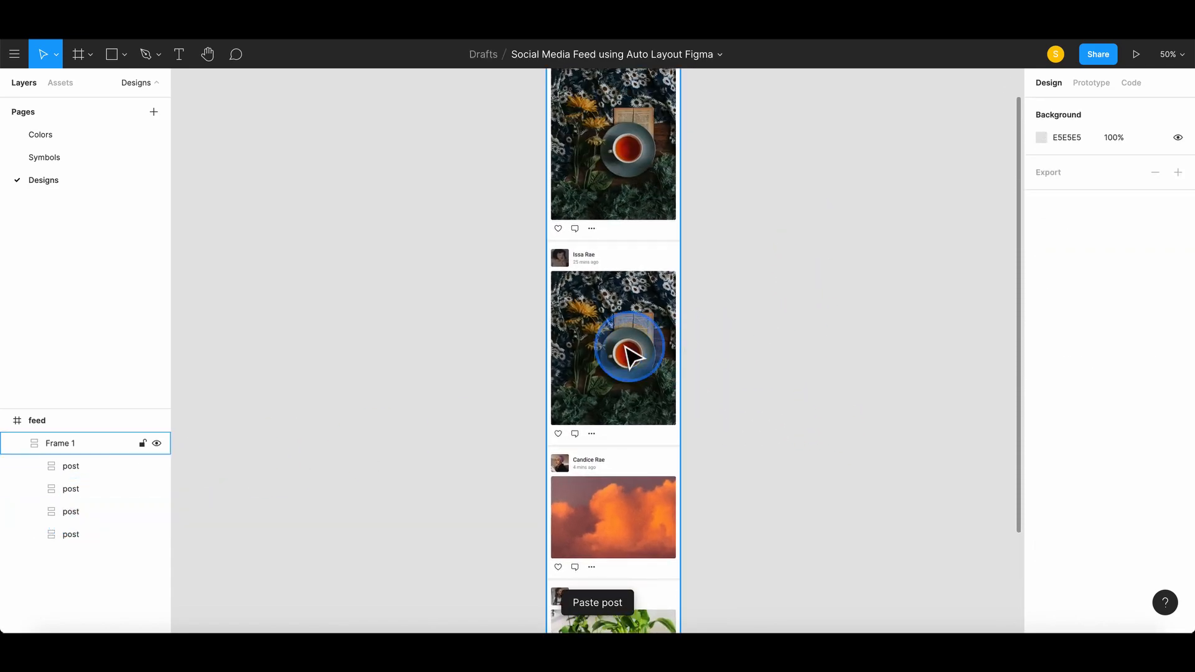
left_click(629, 347, "super")
left_click(1063, 317)
left_click(947, 401)
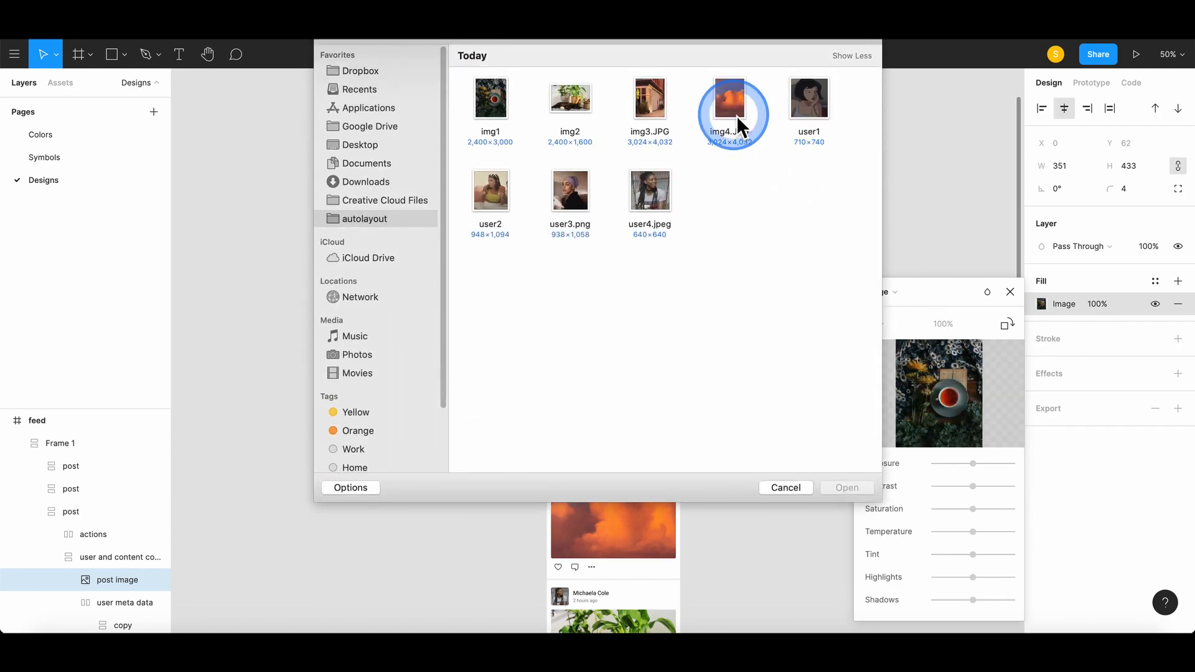
left_click(663, 109)
left_click(847, 488)
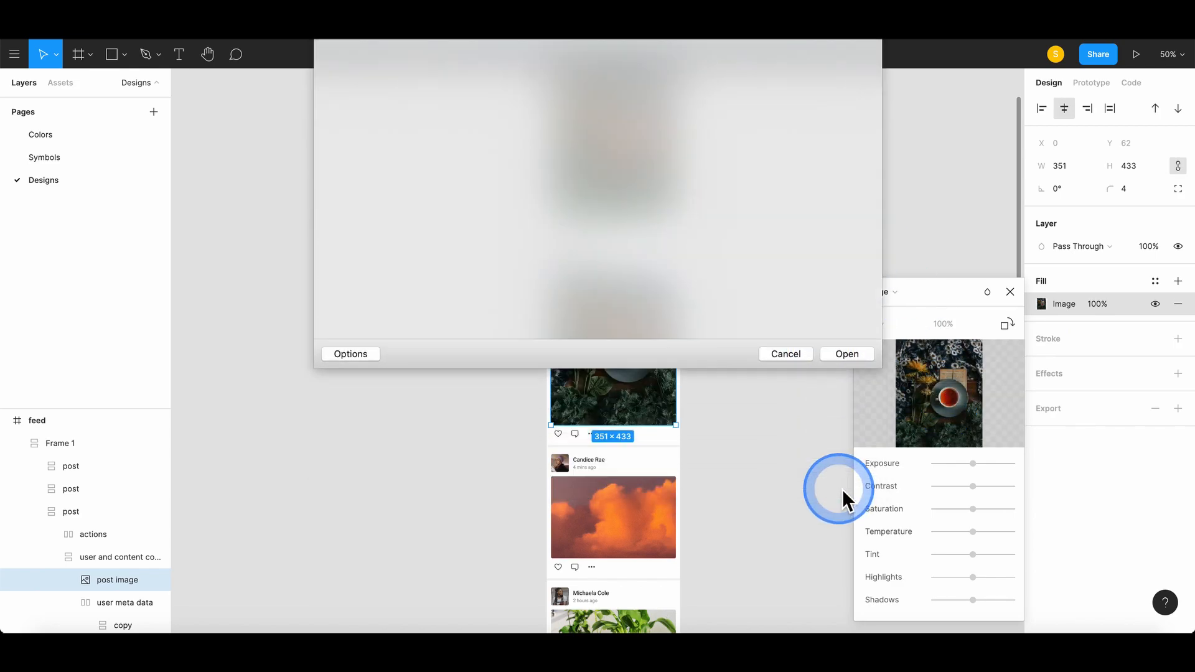
left_click(1012, 291)
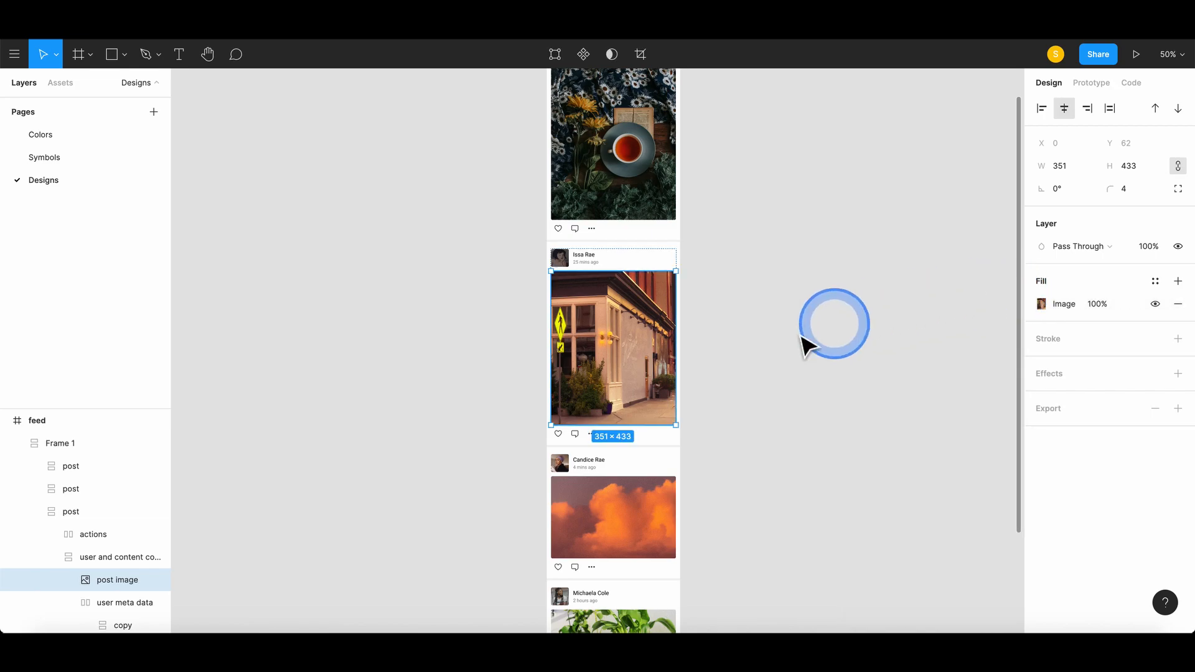
left_click(764, 340)
key("super+plus")
left_click_drag(764, 339, 682, 464)
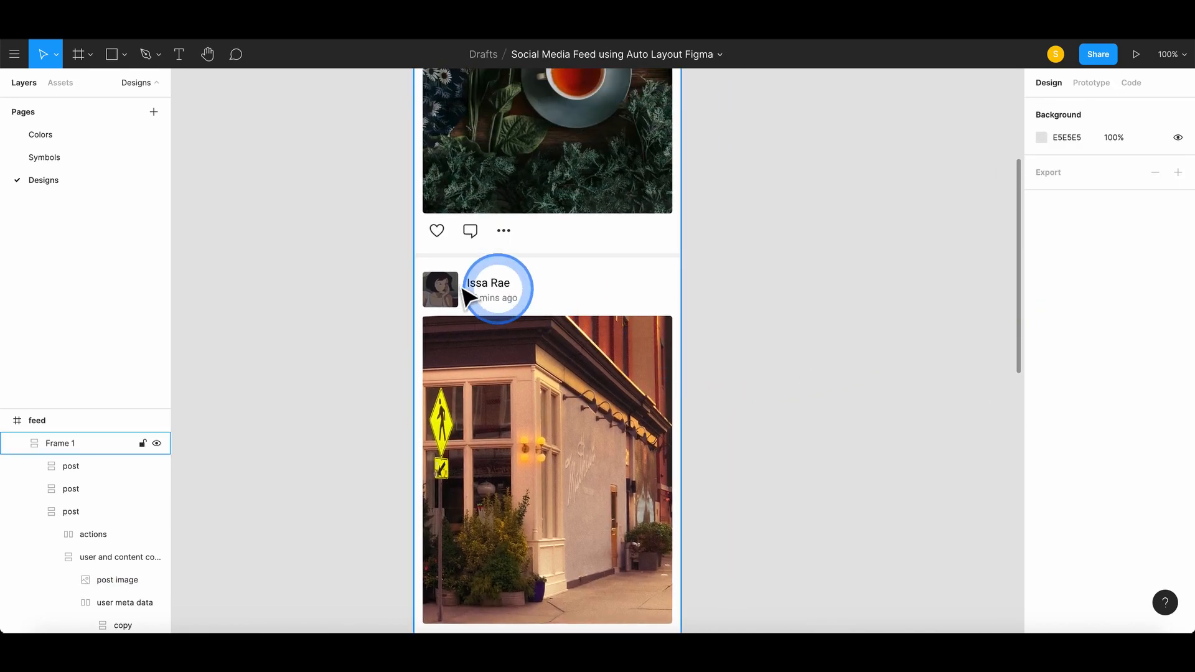
Replace the image fill of the user icon in the street-corner building post with user2
left_click(444, 286, "super")
left_click(1053, 305)
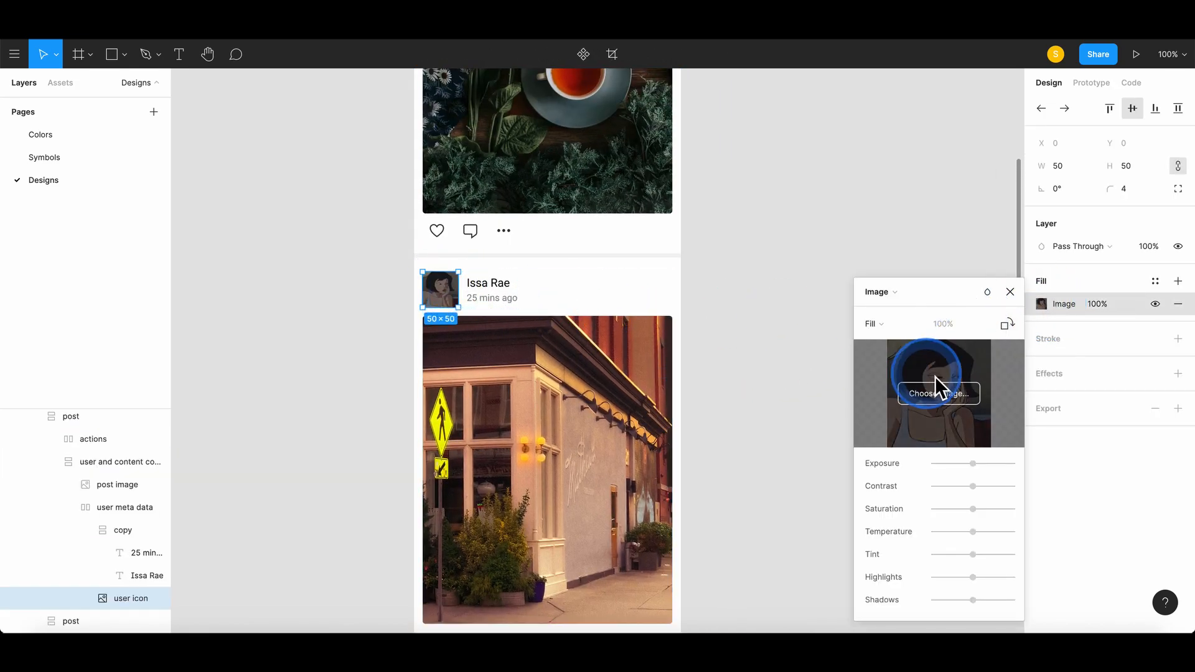
left_click(954, 394)
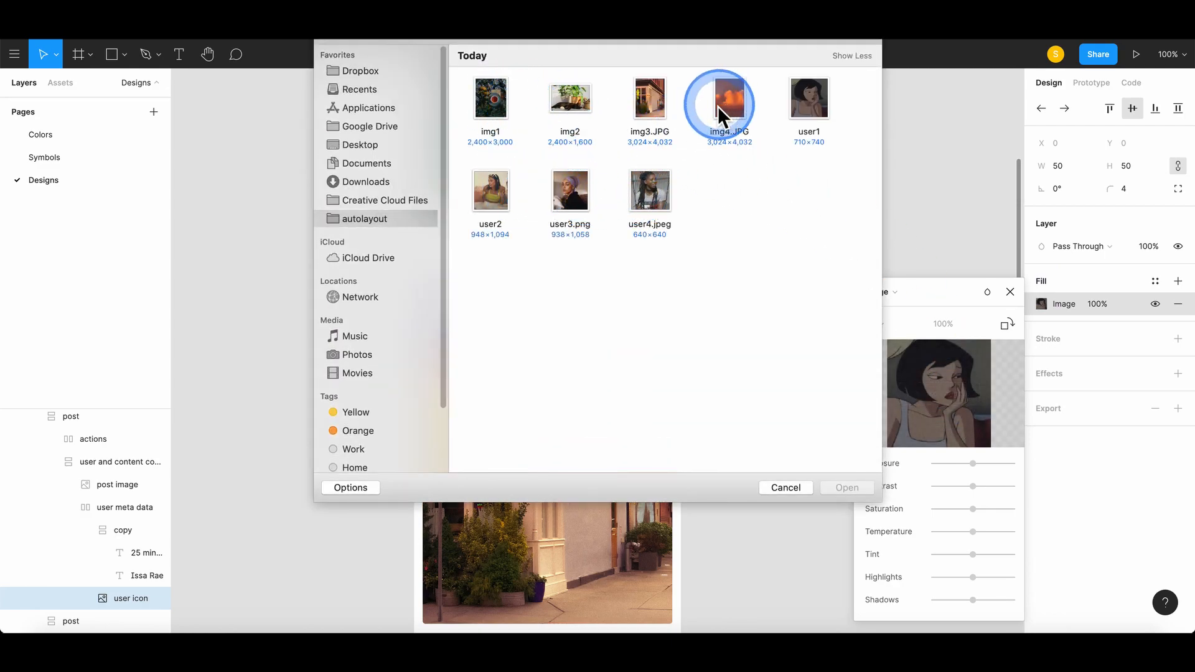
left_click(856, 491)
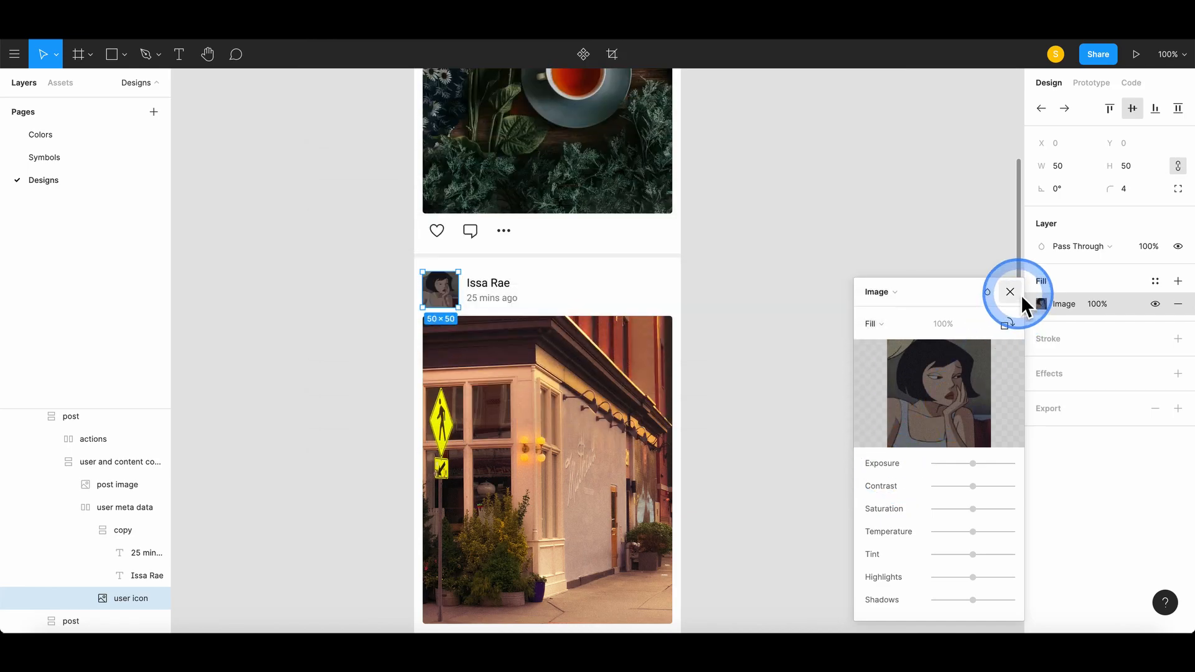
left_click(1010, 292)
Change the building post's user name to a different full name and its time text to "2 days ago"
double_click(488, 283)
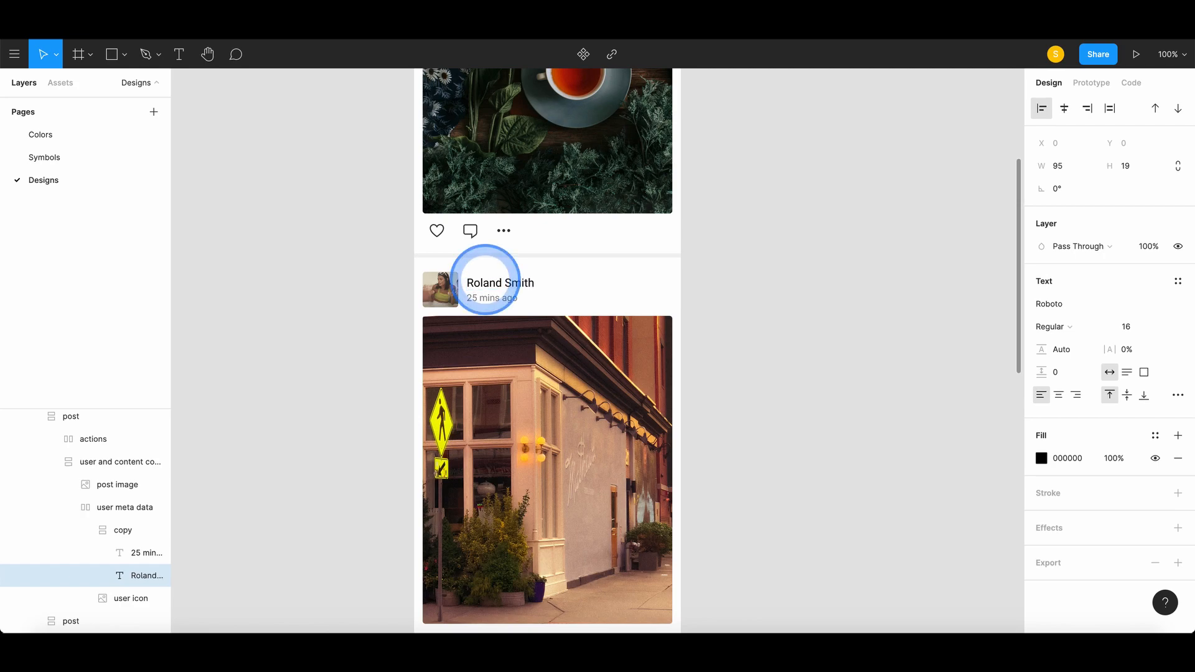
left_click(489, 298)
double_click(490, 299)
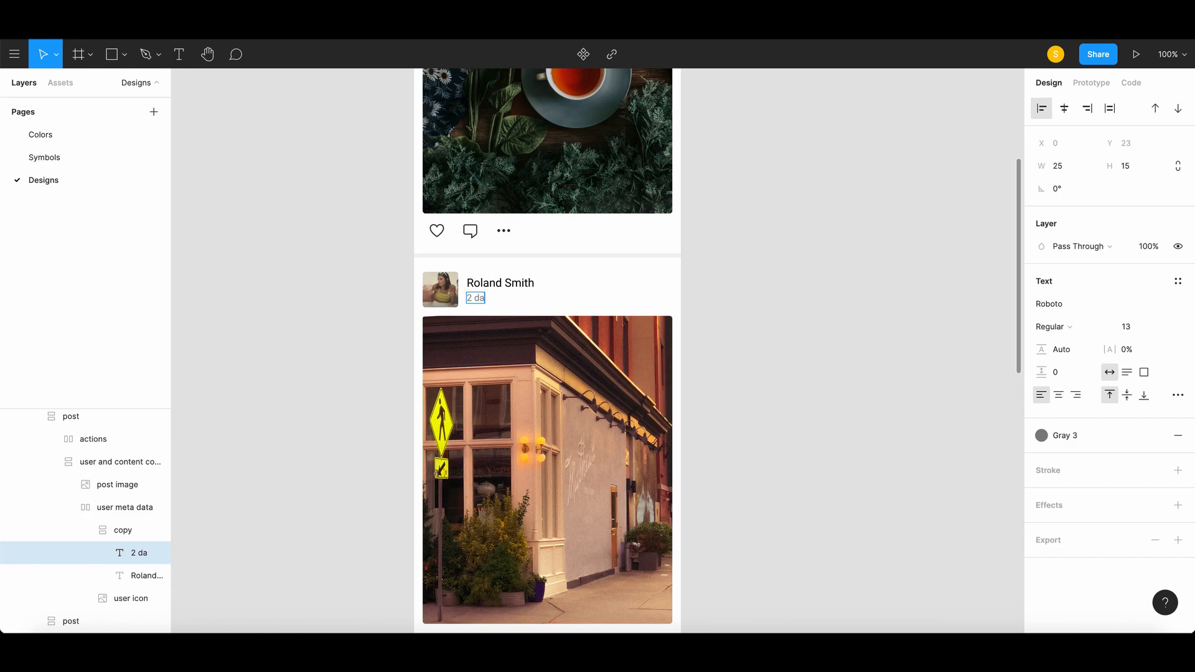
type("o")
left_click(691, 311)
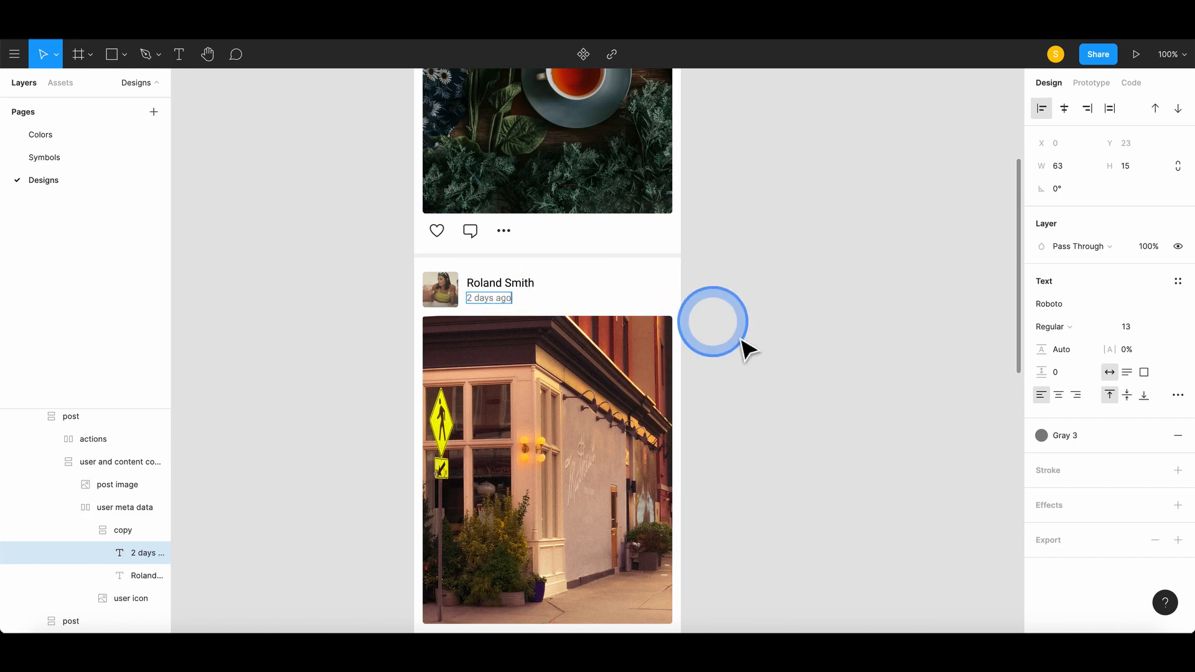
left_click(857, 380)
Review the whole feed at 50% zoom, checking the spacing and content of all the stacked posts
key("minus")
key("XF86AudioRaiseVolume")
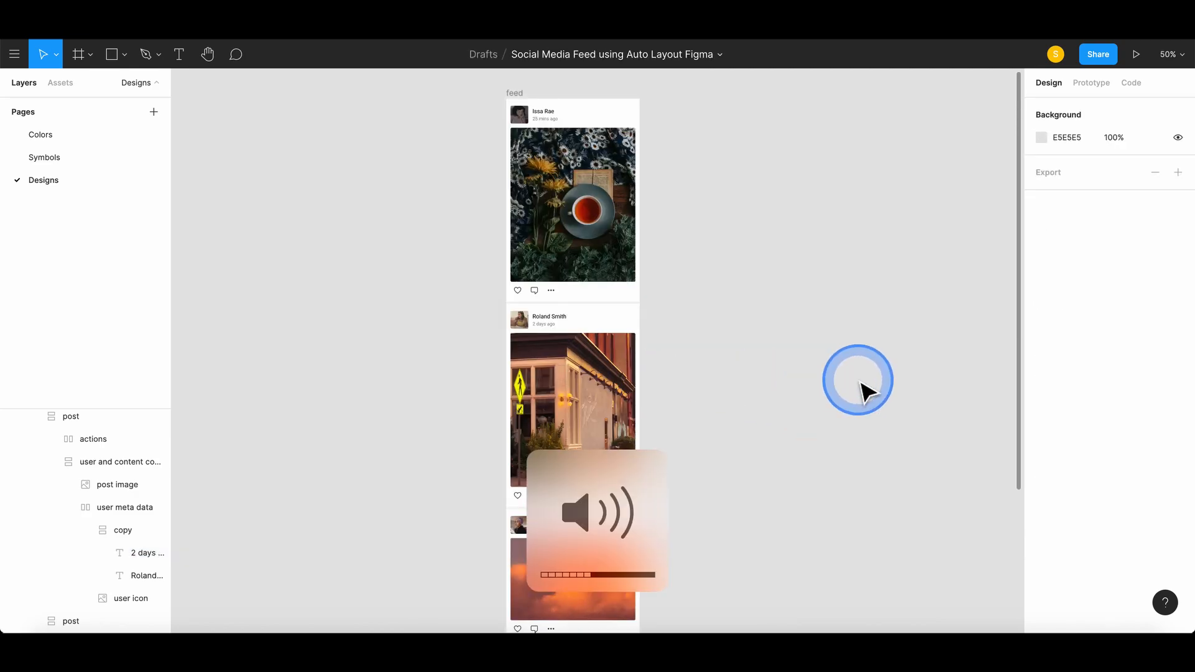
scroll(852, 406, "down", 3)
scroll(852, 406, "up", 4)
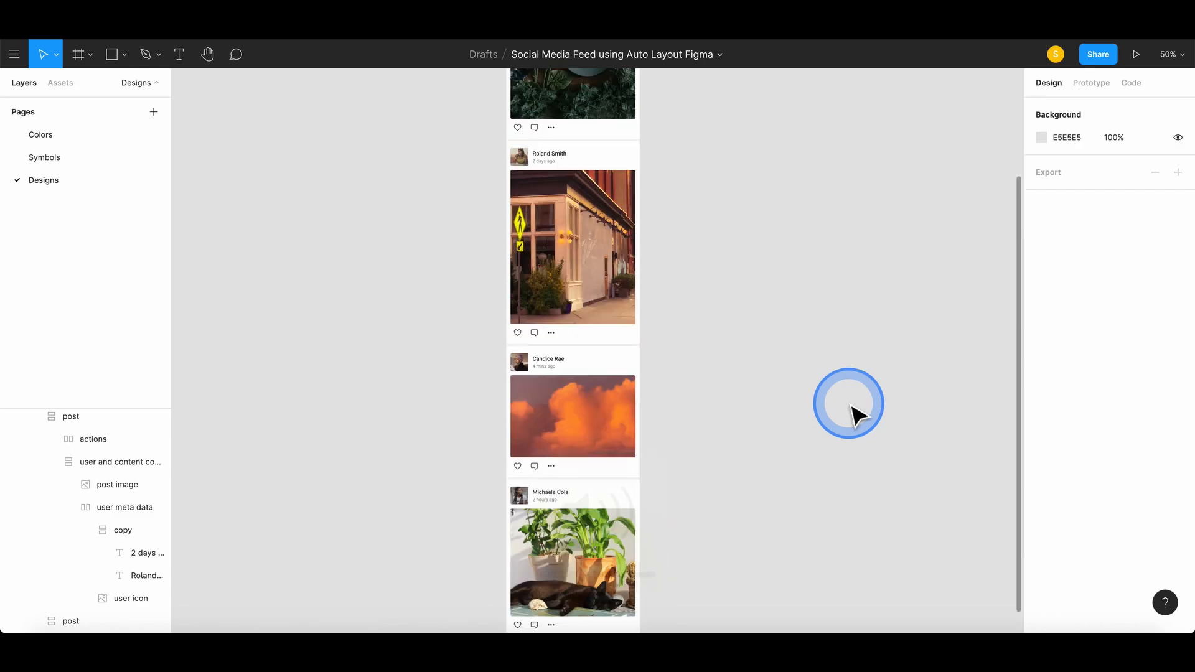
scroll(851, 405, "up", 3)
left_click(850, 405)
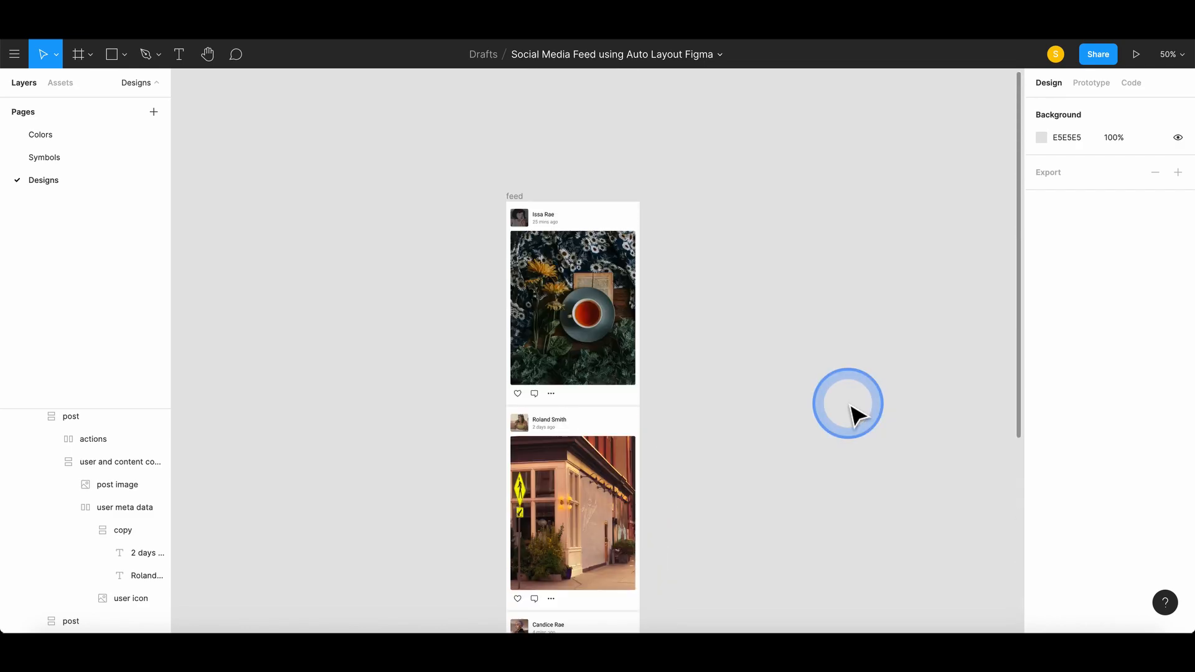